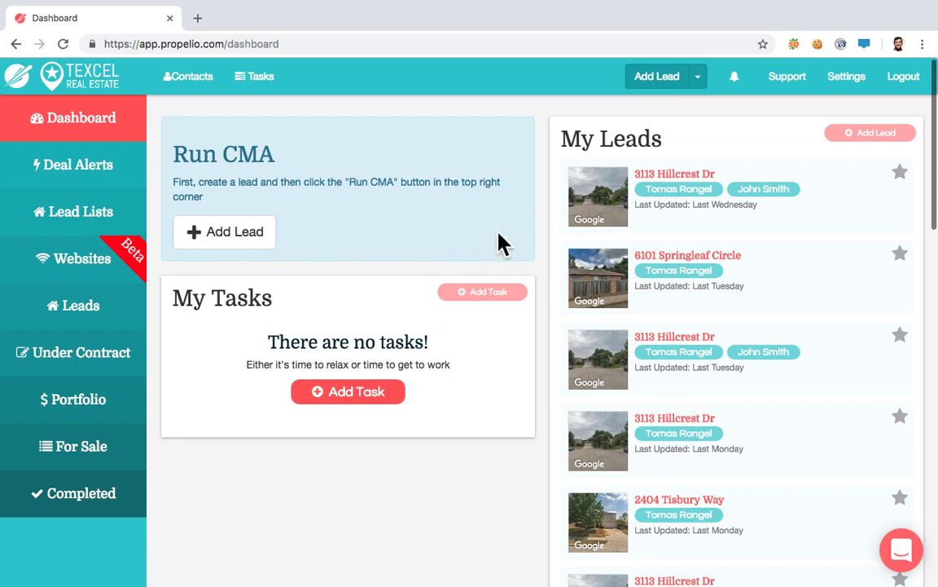
- Open Settings > My Team to see the Owner, Test, Lead Lists and Portfolio roles and team members
click(847, 82)
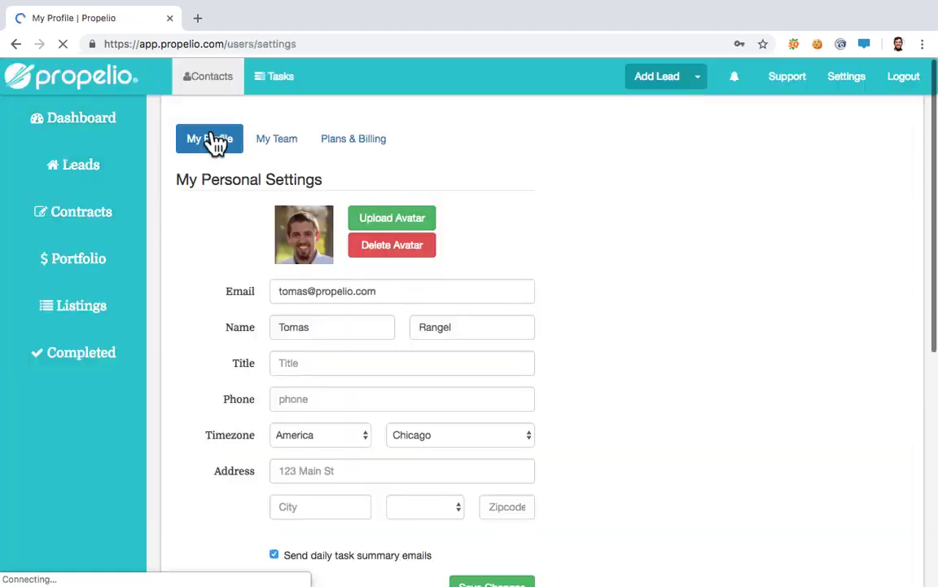
click(278, 147)
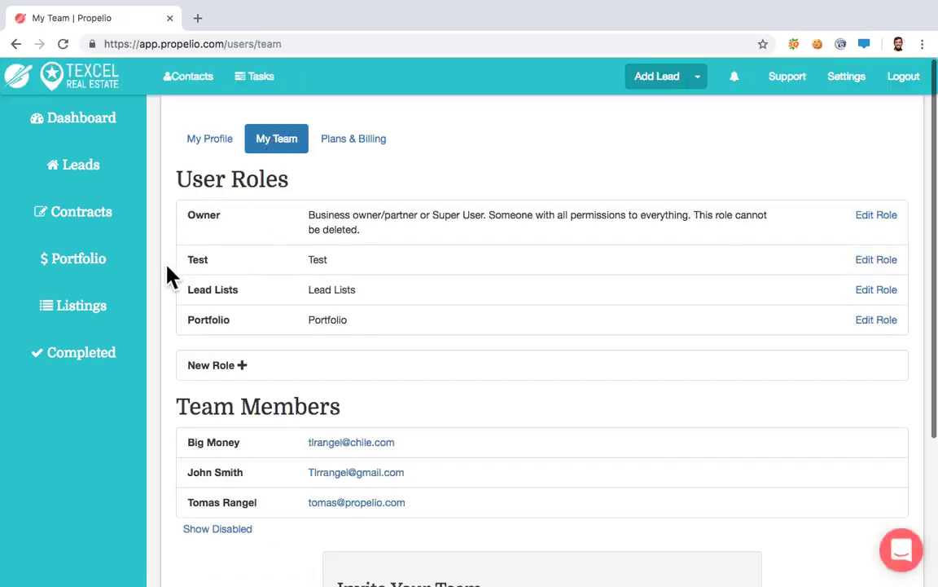
- In Invite Your Team, enter the invitee's email from the autofill suggestion plus their first and last name
scroll(167, 276, down, 5)
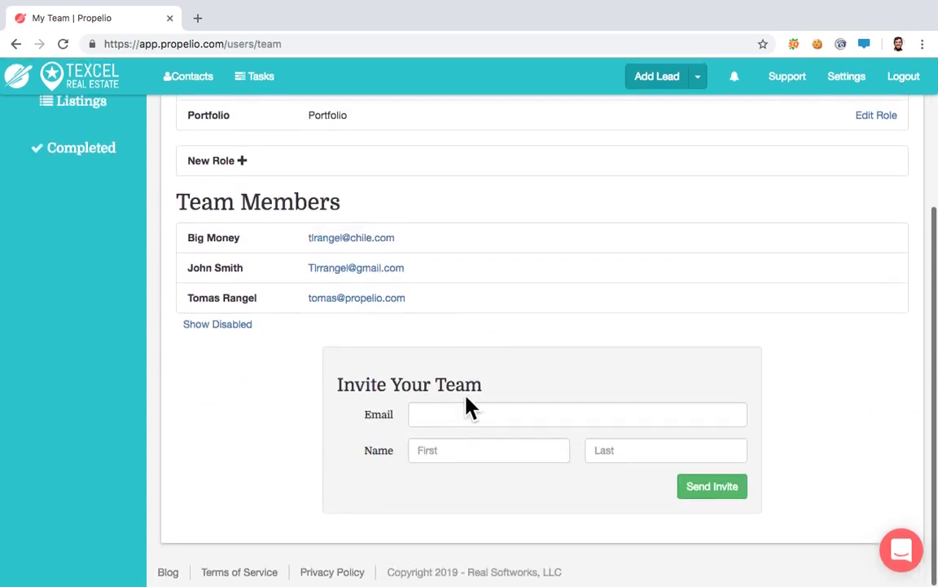
click(472, 418)
text(tomas)
key(Down)
key(Return)
key(Tab)
text(John)
key(Tab)
text(Smith)
key(Tab)
scroll(646, 446, down, 3)
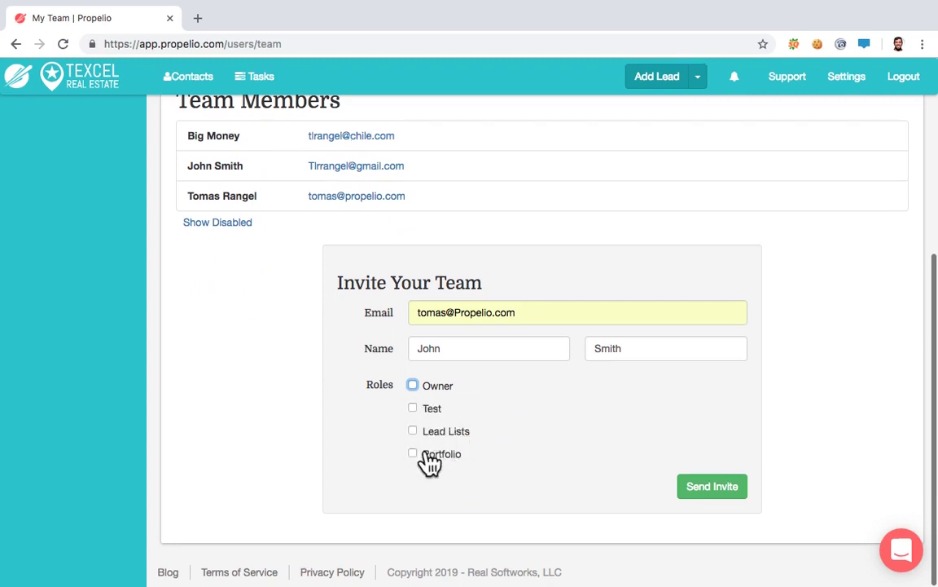
scroll(285, 355, up, 5)
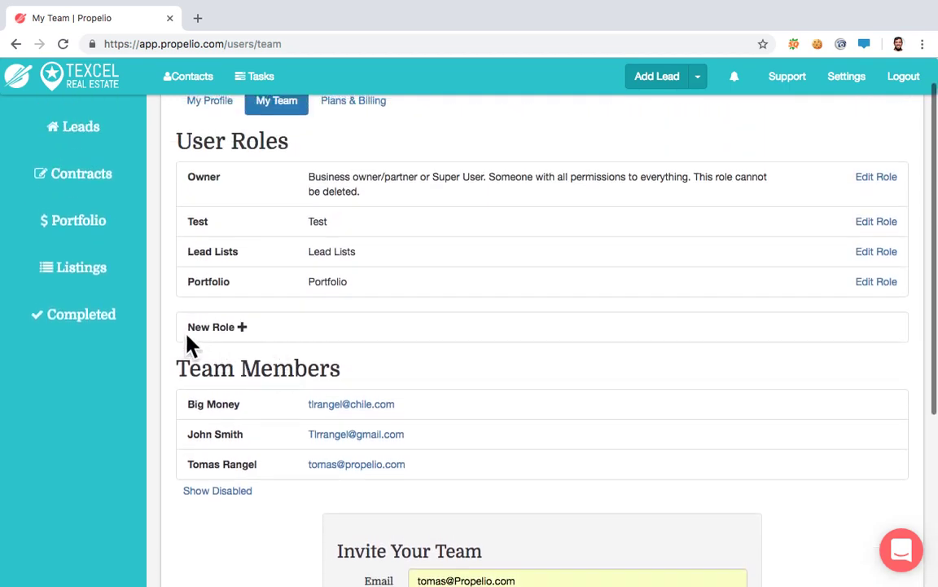
- Create a new role and grant it the Search/Download lead lists permission
click(229, 329)
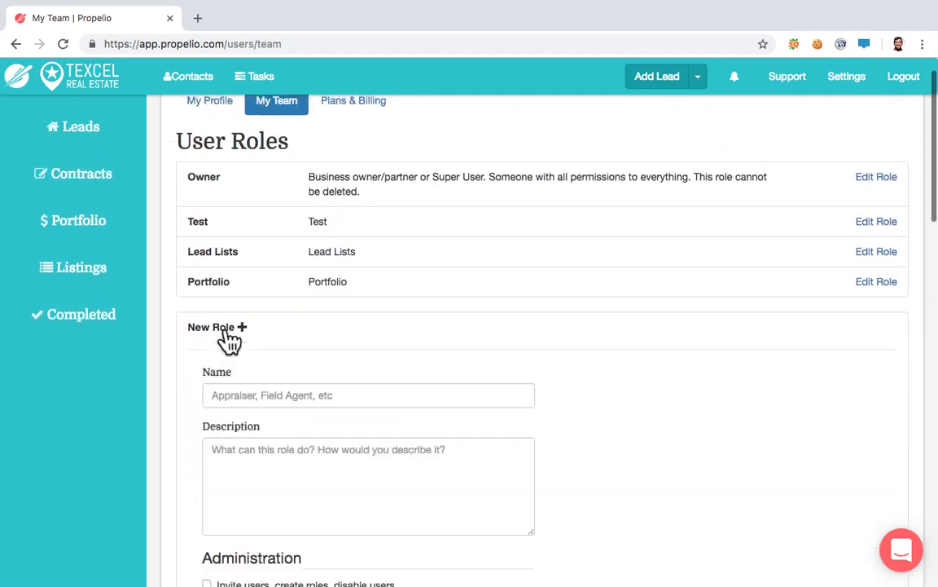
scroll(285, 371, down, 2)
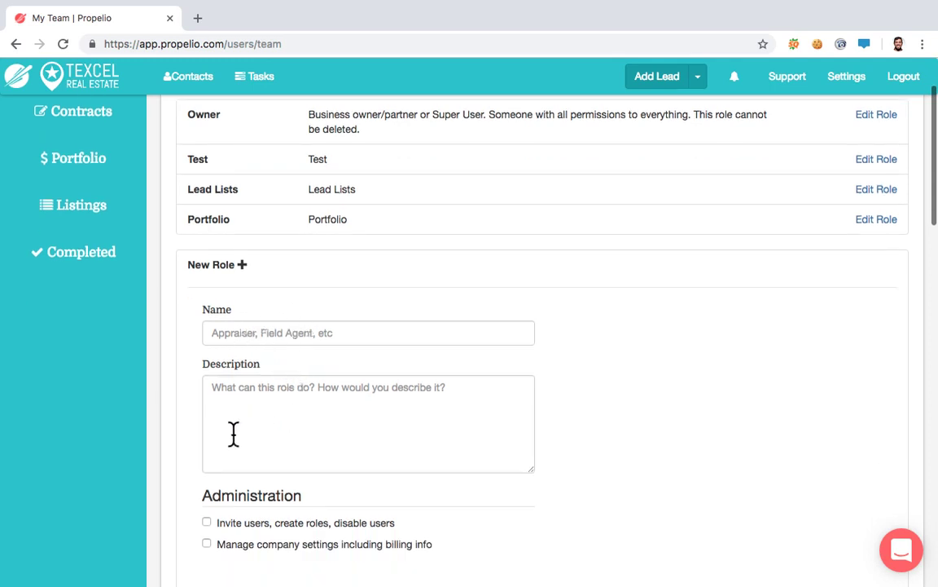
scroll(193, 462, down, 5)
scroll(193, 456, down, 2)
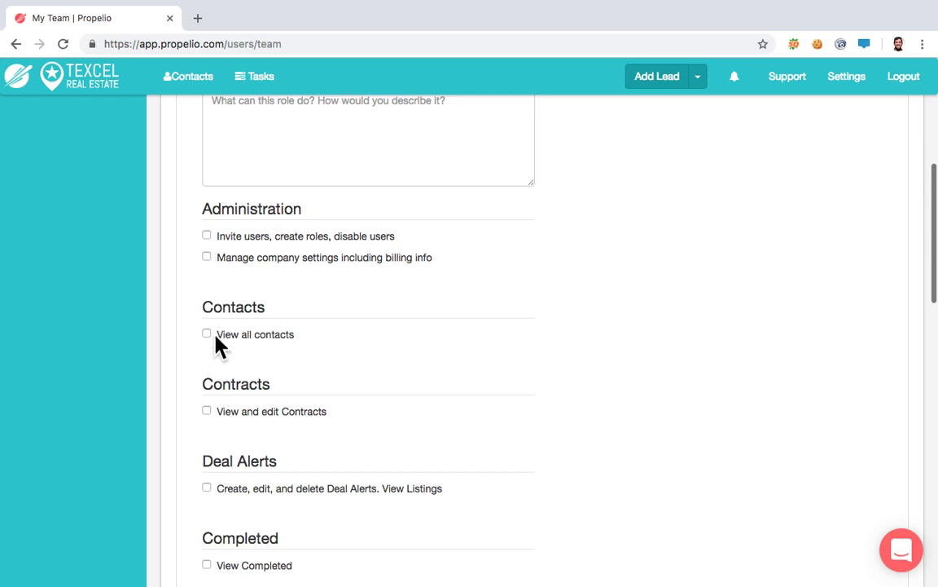
scroll(210, 463, down, 2)
scroll(212, 471, down, 4)
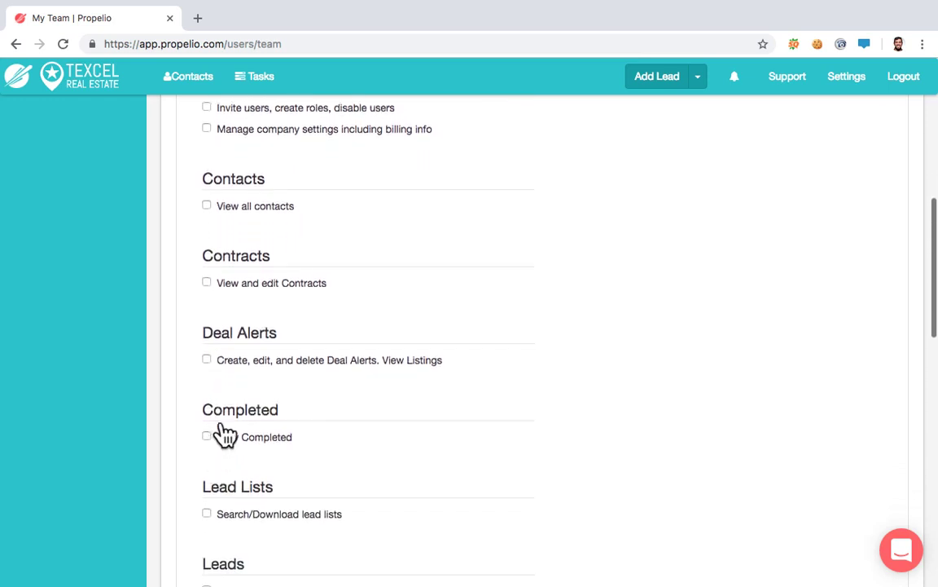
click(207, 514)
scroll(350, 432, down, 1)
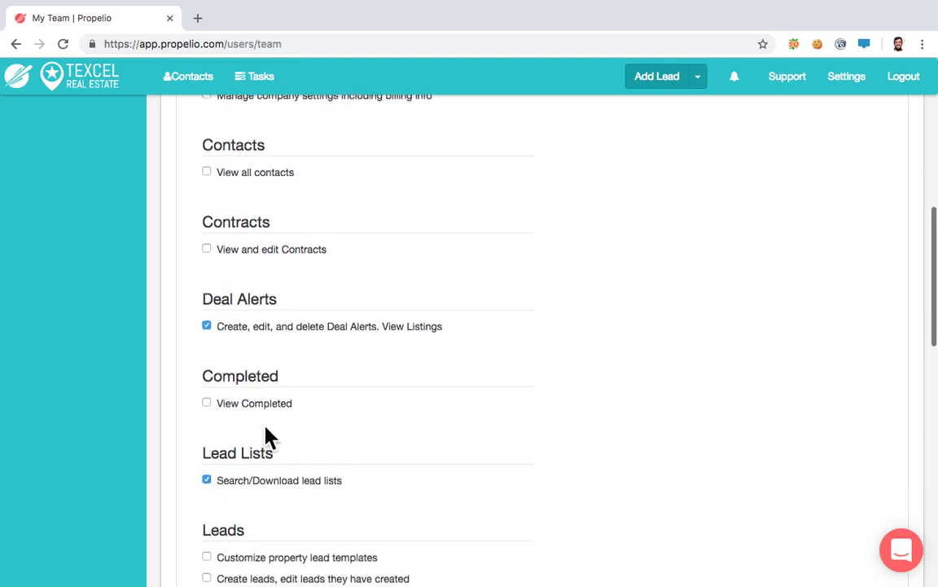
scroll(338, 457, down, 1)
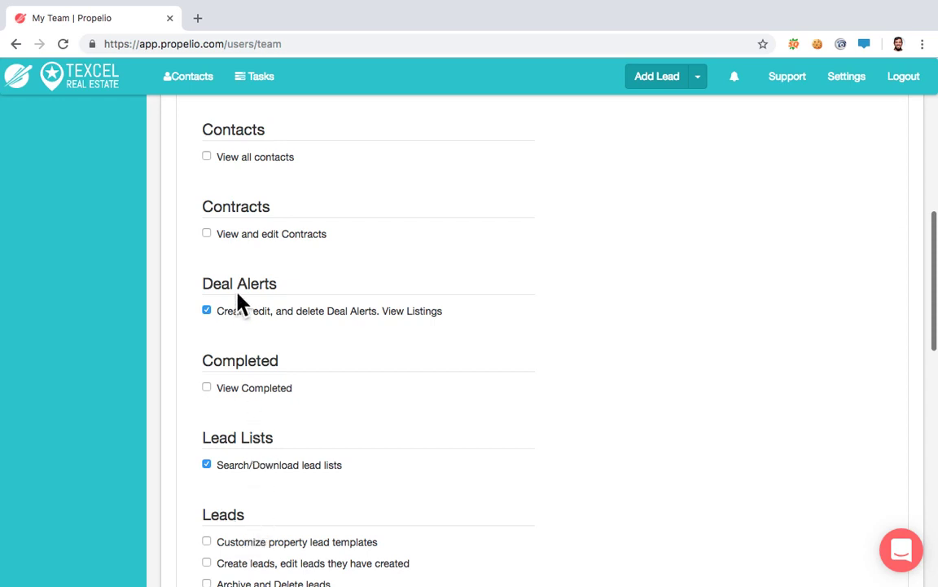
scroll(254, 362, down, 4)
scroll(253, 372, down, 9)
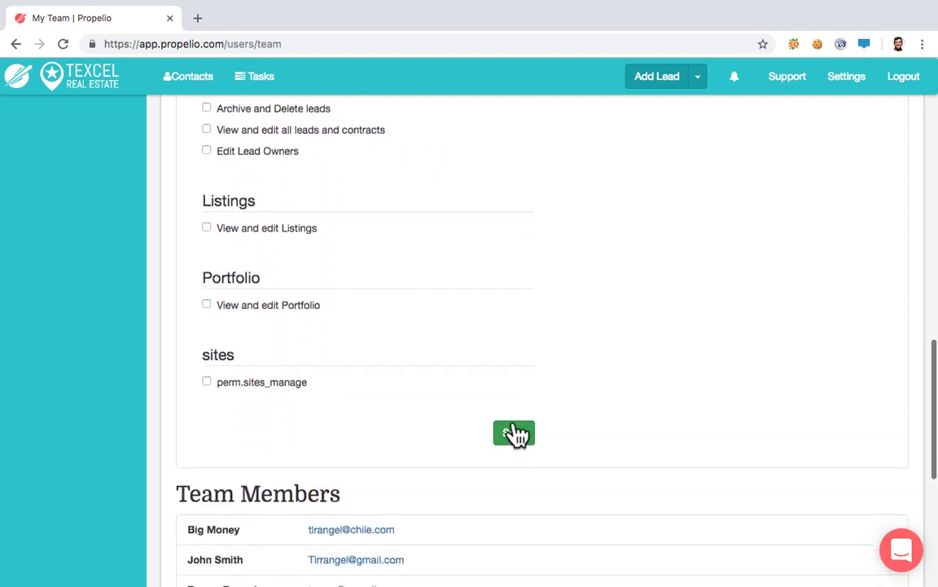
scroll(465, 451, down, 7)
scroll(407, 452, down, 4)
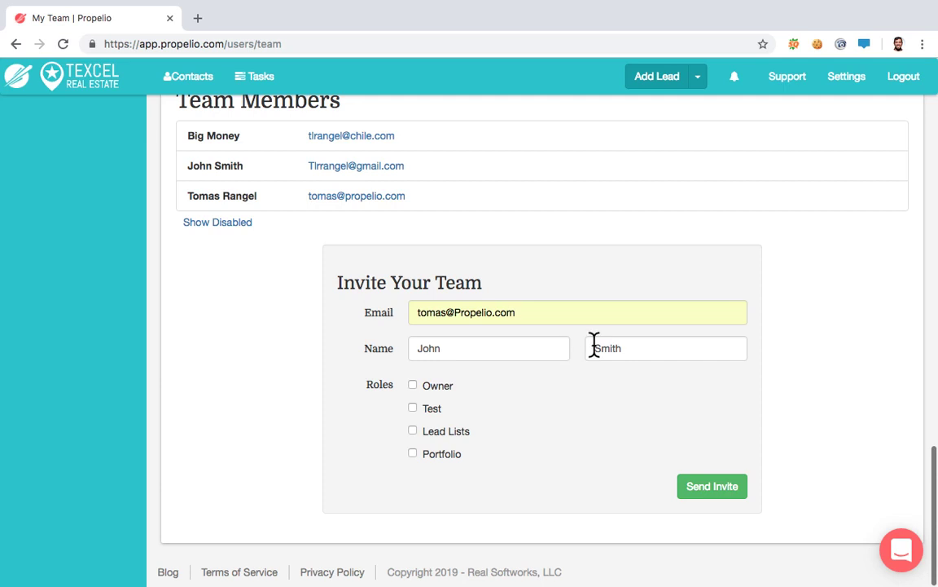
- Tick Owner under Roles in the Invite Your Team form
click(413, 385)
scroll(479, 397, up, 1)
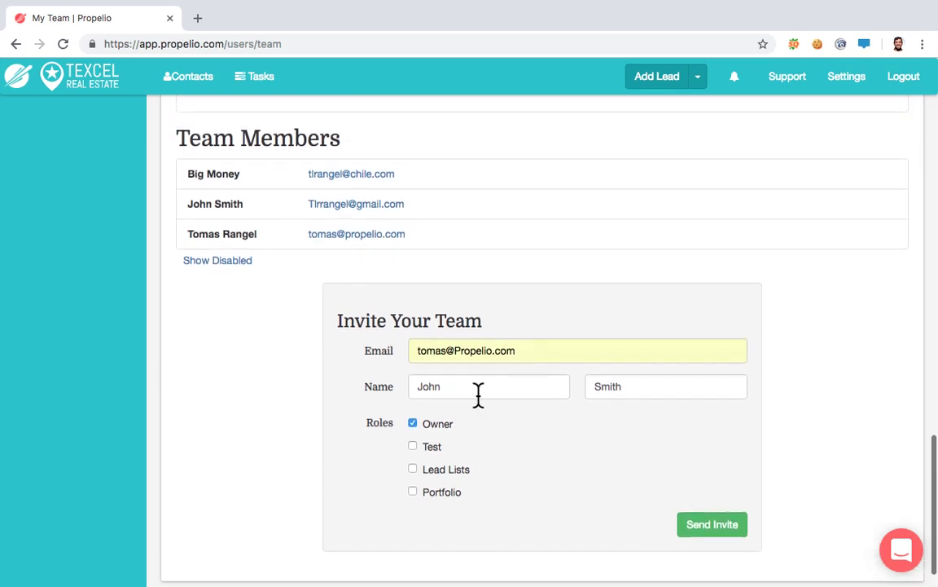
scroll(366, 293, up, 2)
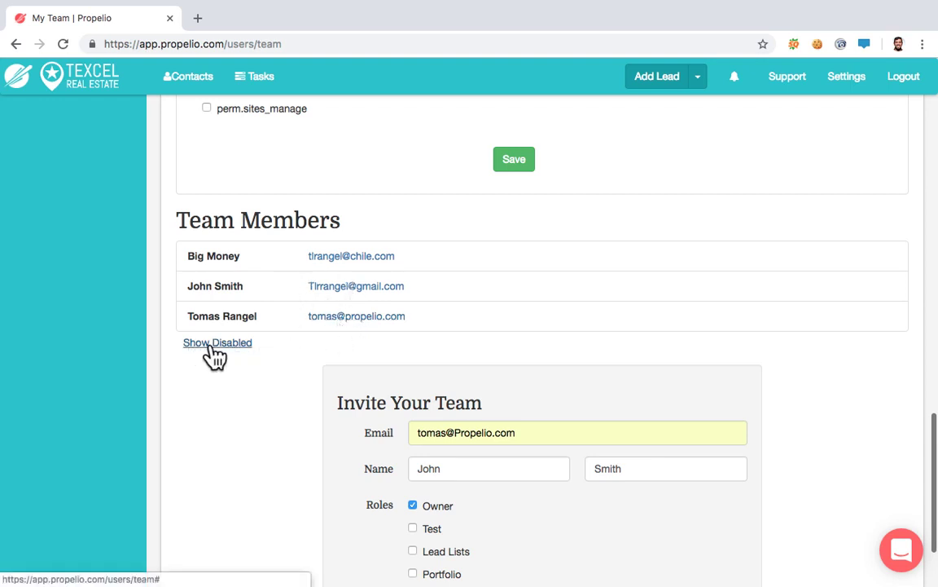
- Expand a team member's role assignments, show then hide disabled members, and collapse the row
click(212, 295)
scroll(208, 298, down, 1)
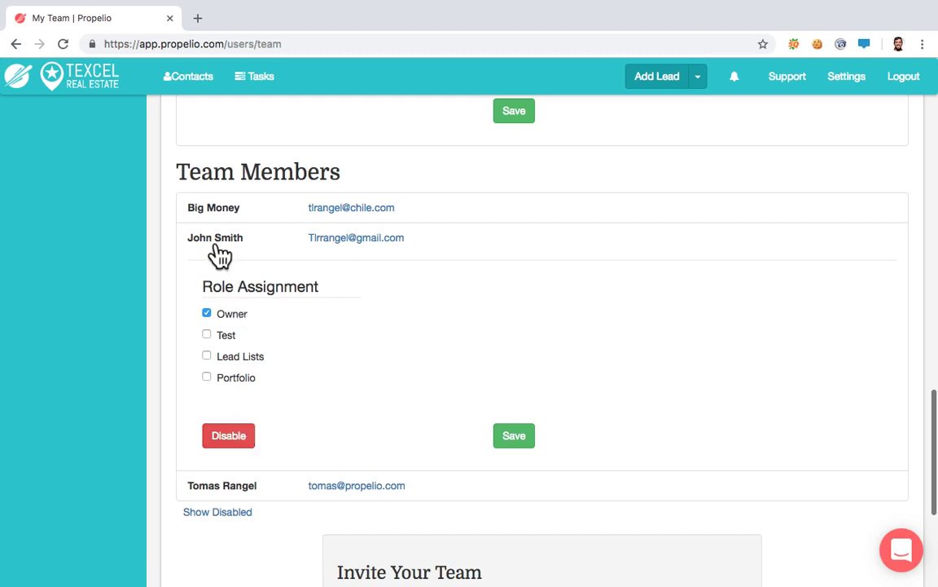
click(218, 513)
scroll(215, 519, down, 2)
scroll(263, 303, up, 2)
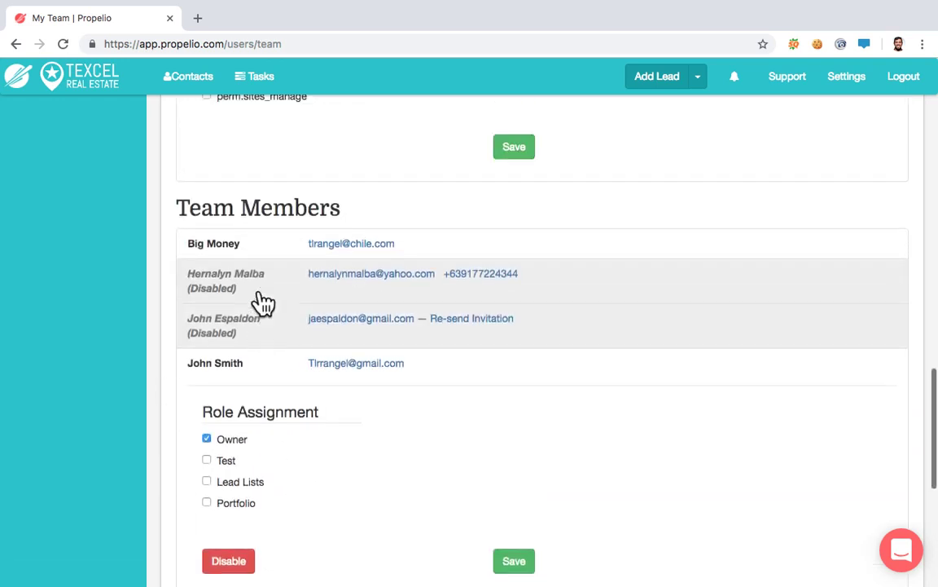
scroll(262, 300, down, 3)
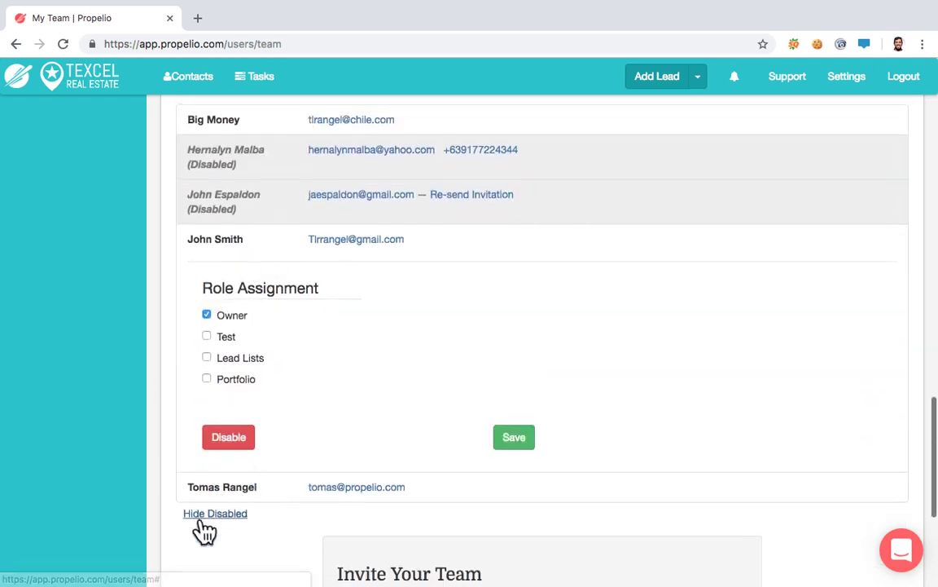
click(204, 521)
scroll(345, 308, up, 2)
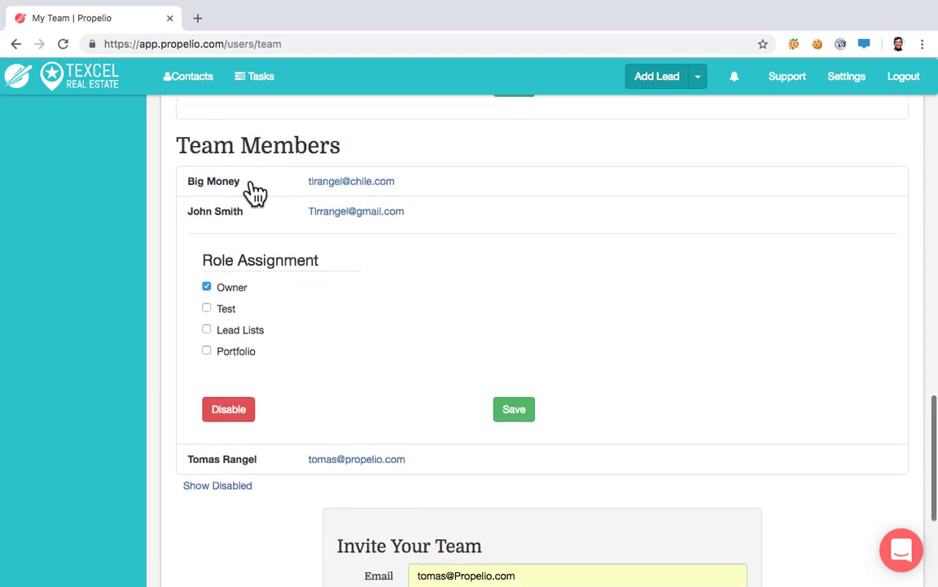
click(217, 215)
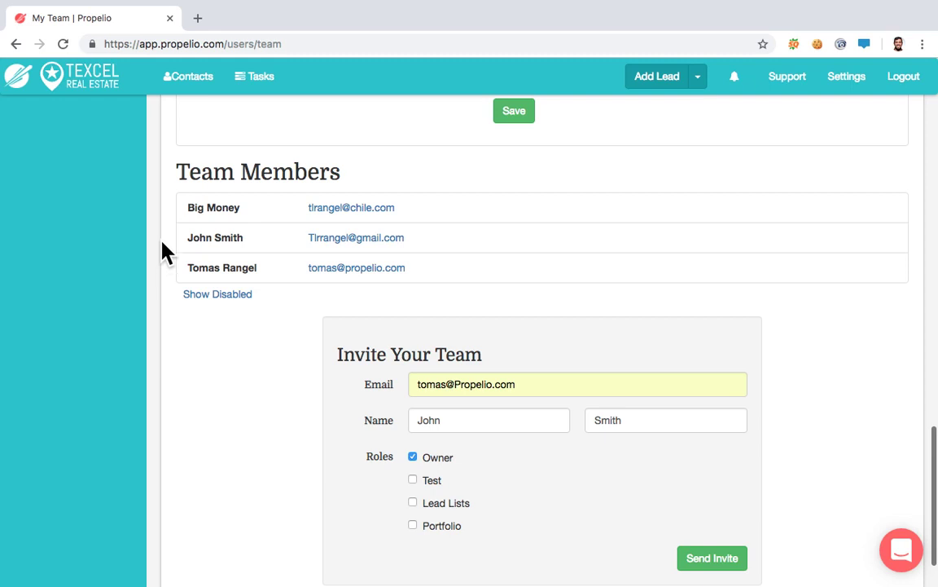
- Go back to the Propelio dashboard
scroll(162, 253, up, 15)
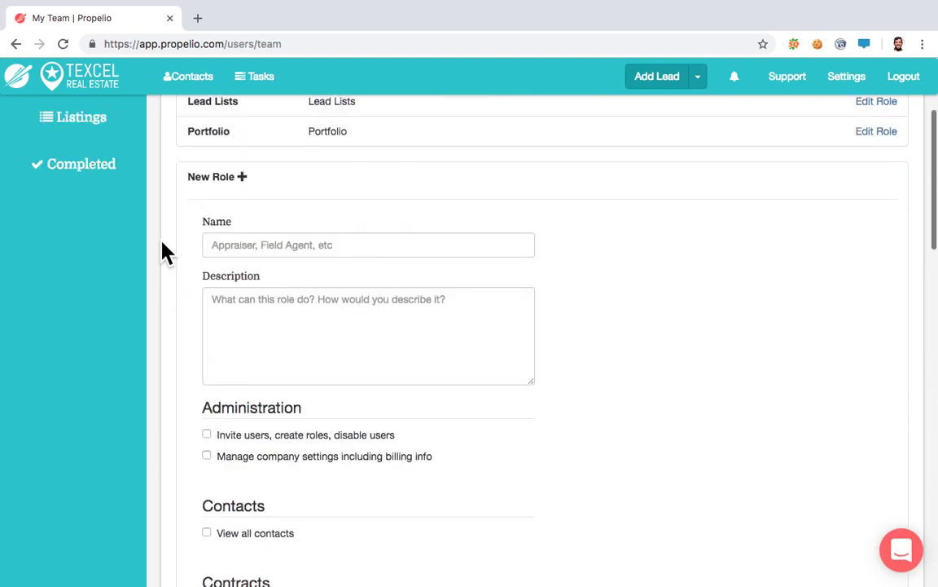
scroll(161, 253, up, 3)
click(76, 129)
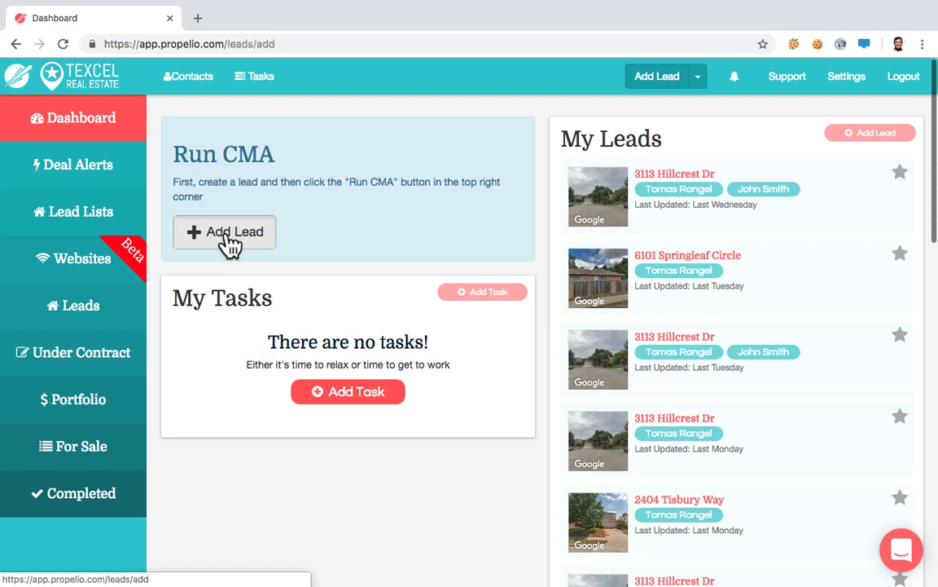
click(231, 241)
click(246, 181)
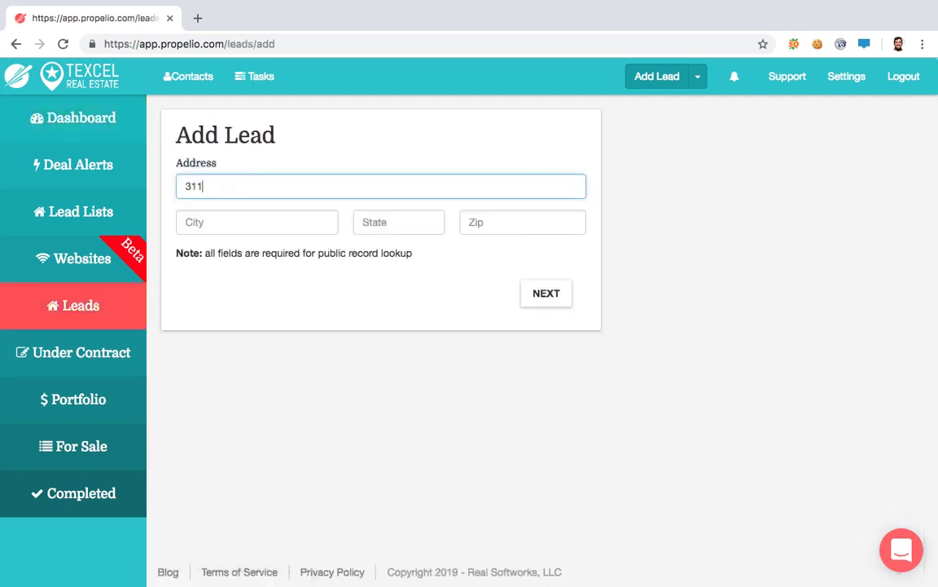
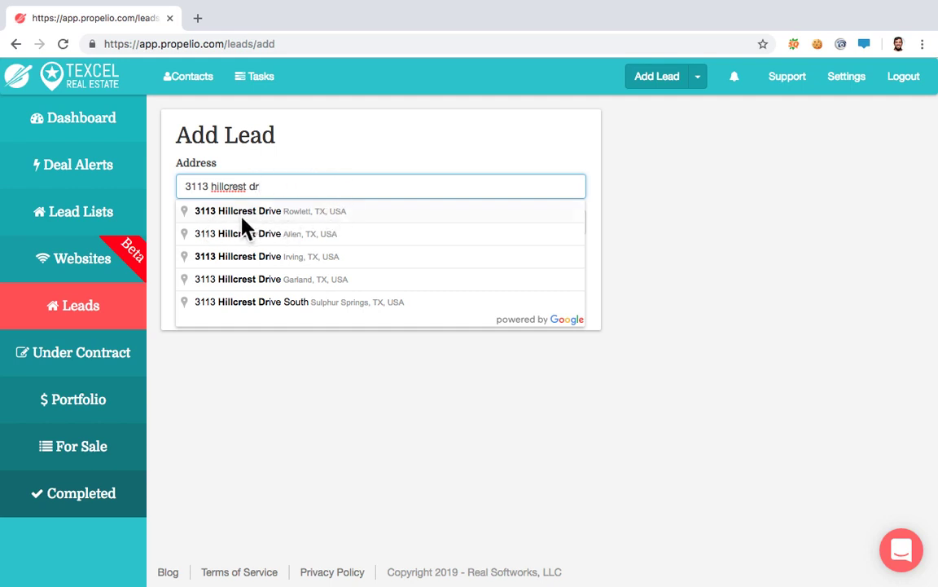
click(269, 213)
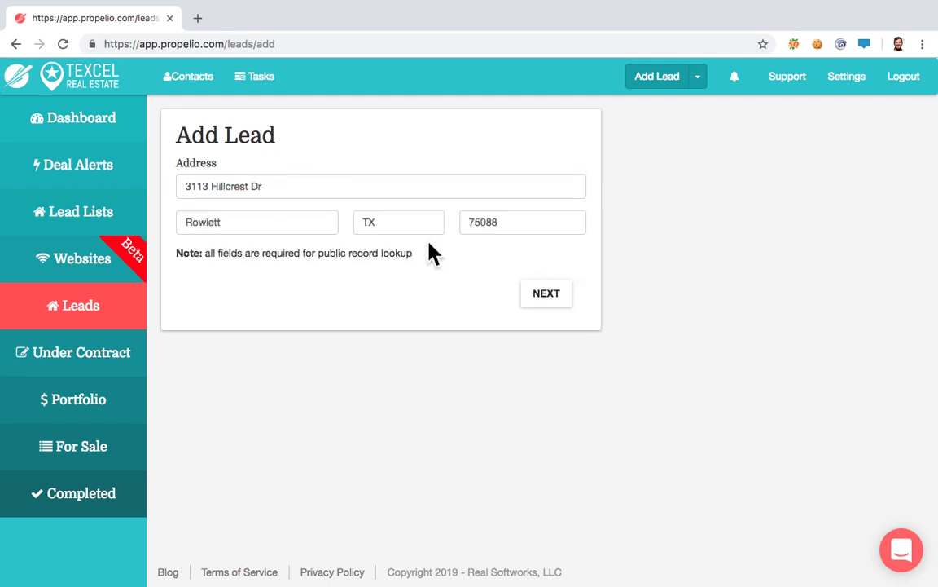
- Copy public-record facts (3 beds, 2 baths, 1,979 sqft, built 1985) and save the lead
click(544, 303)
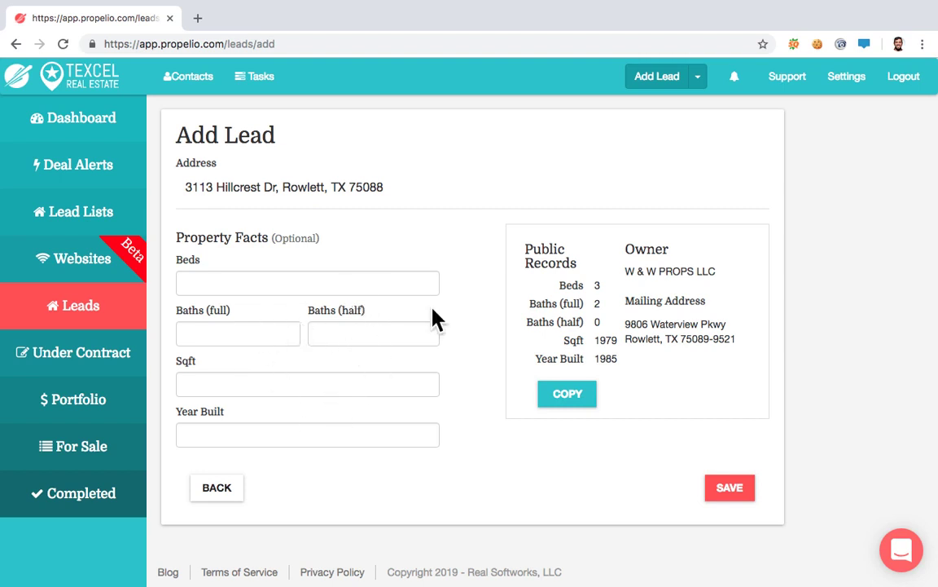
click(569, 396)
click(727, 495)
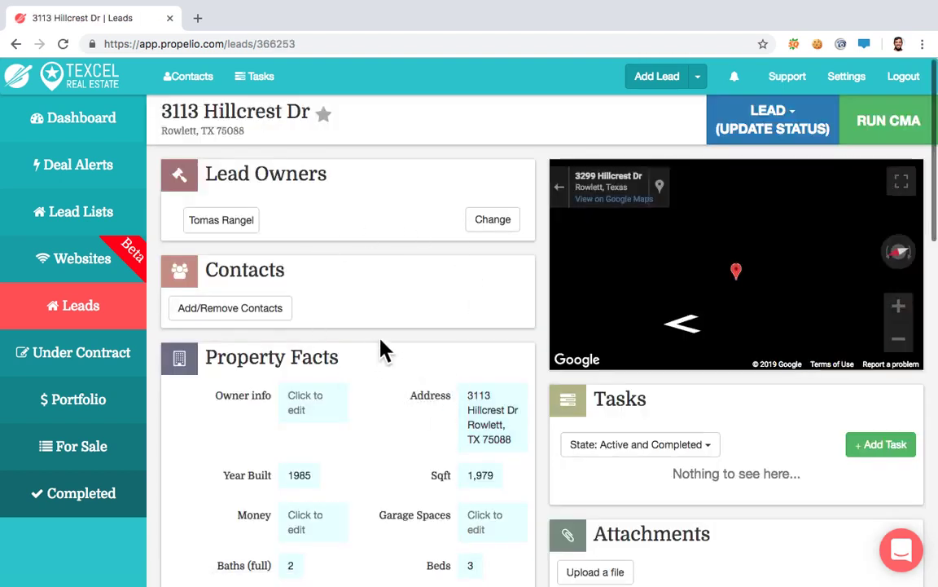
drag(346, 184, 225, 174)
click(226, 174)
click(487, 220)
text(Jo)
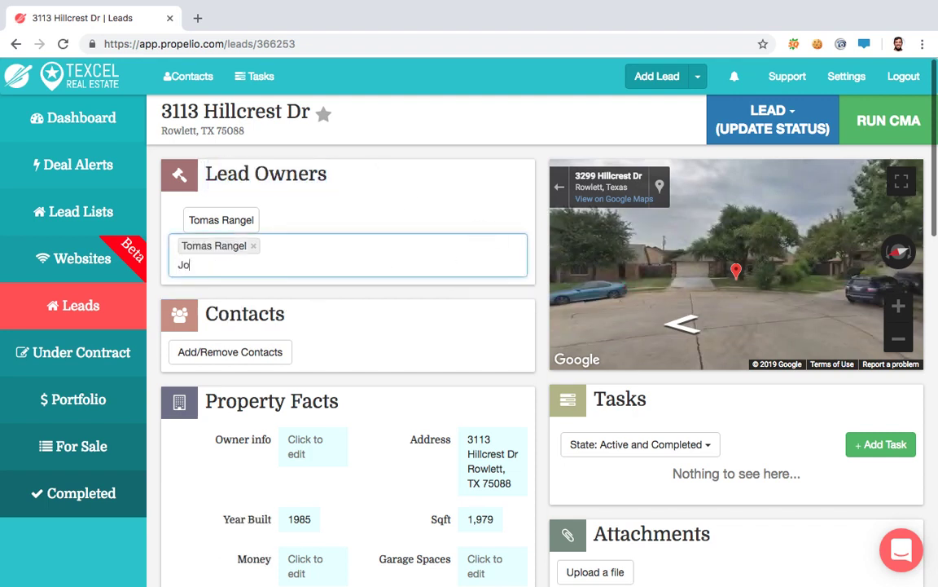
text(hn)
click(249, 295)
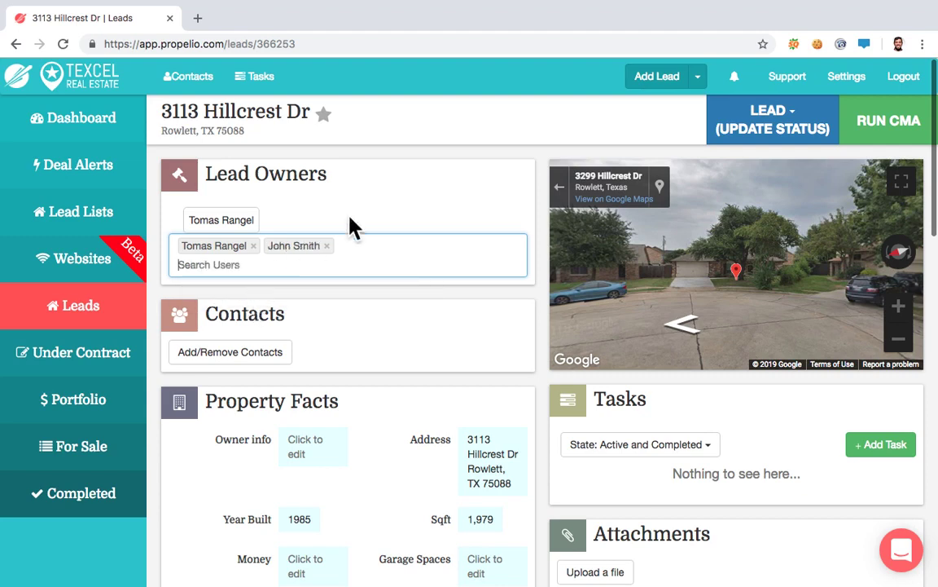
click(388, 198)
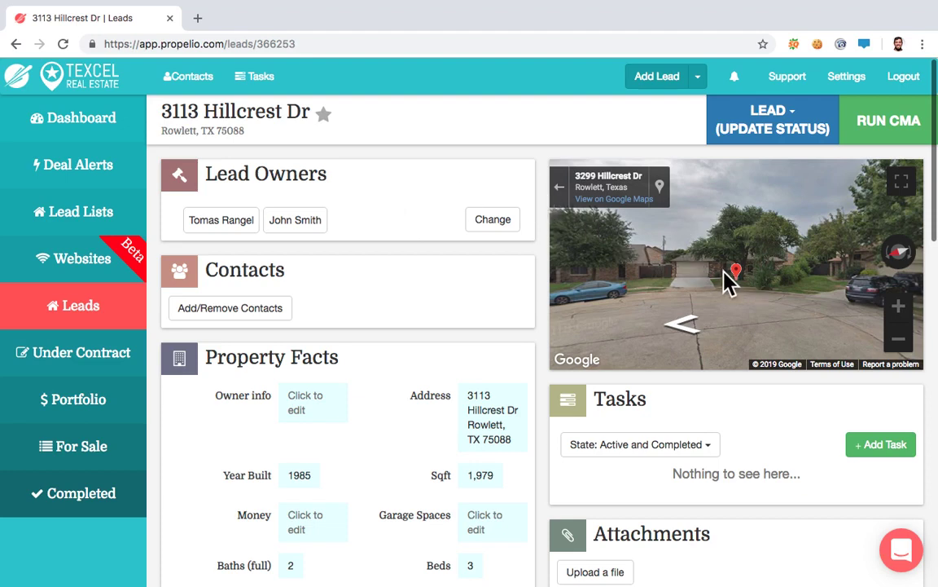
drag(718, 274, 666, 275)
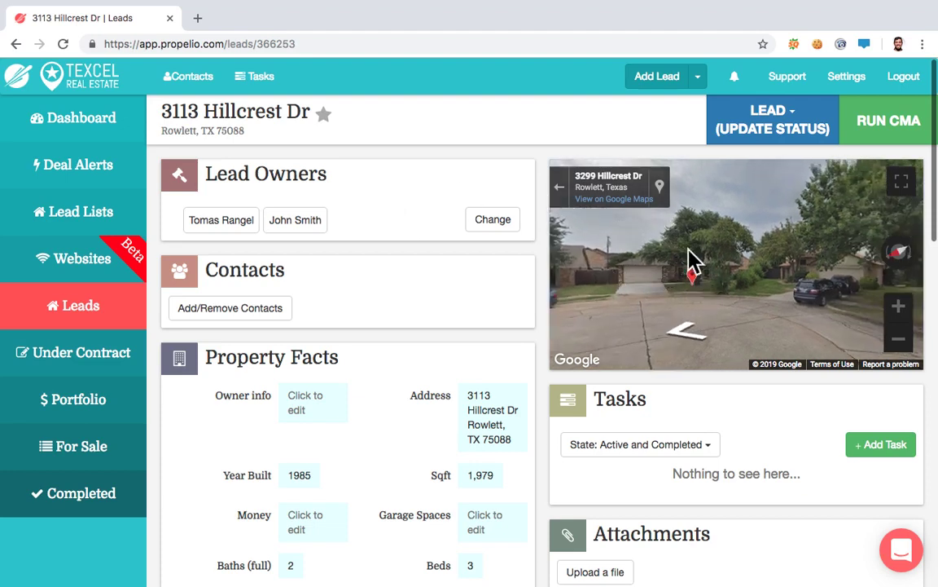
drag(593, 287, 681, 266)
drag(213, 271, 336, 266)
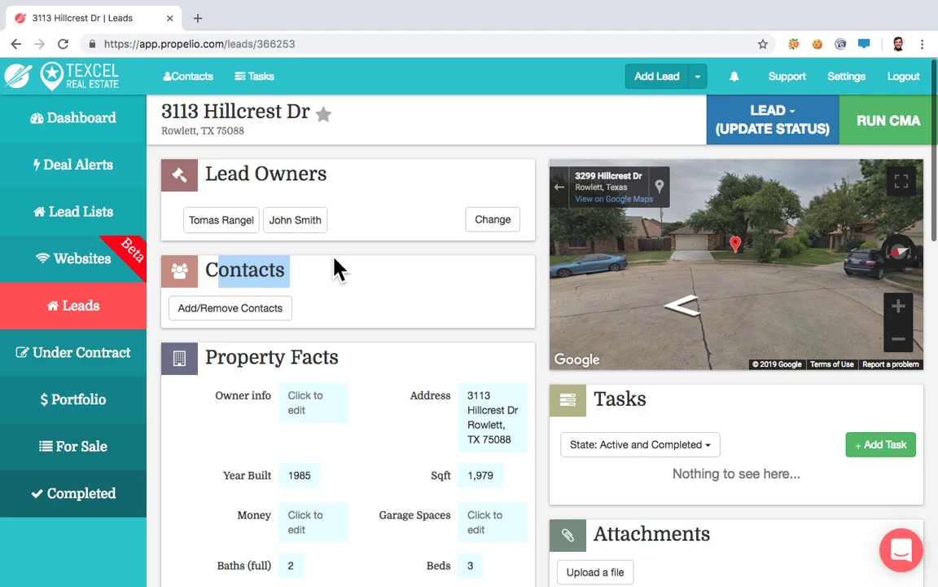
- Clear the Contacts highlight and highlight the Tasks heading instead
click(340, 295)
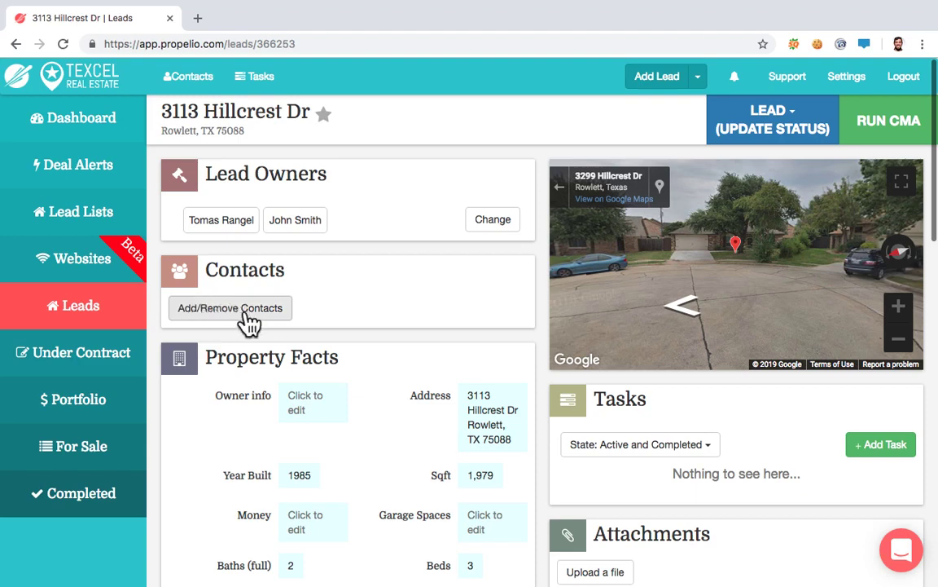
drag(597, 399, 686, 405)
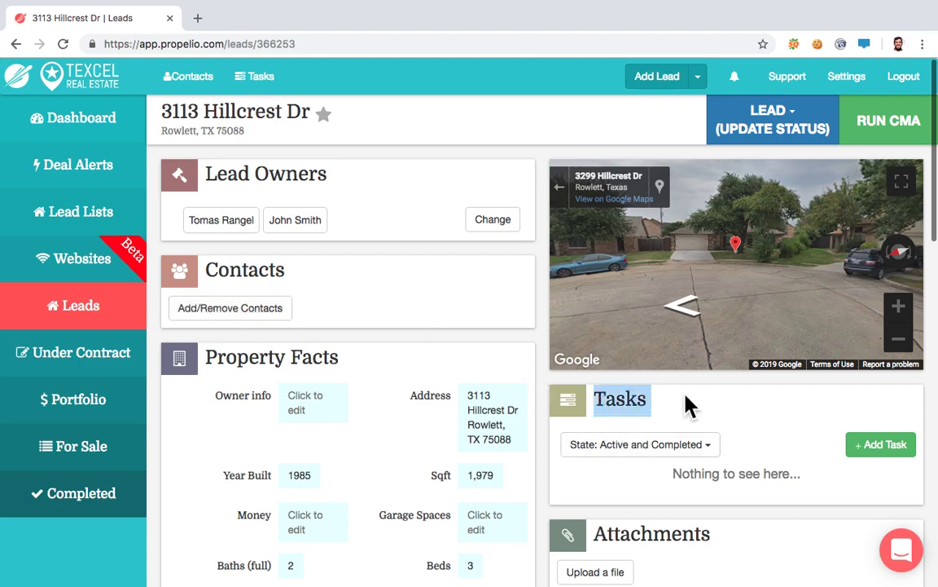
scroll(691, 416, down, 1)
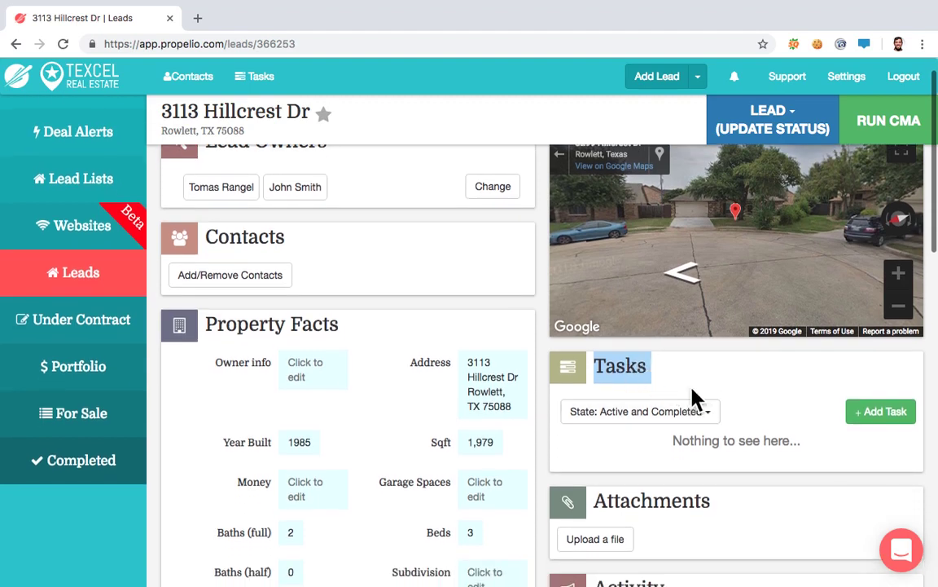
- Start a new task for the lead, reviewing due date options but leaving No due date
click(878, 427)
scroll(873, 435, down, 2)
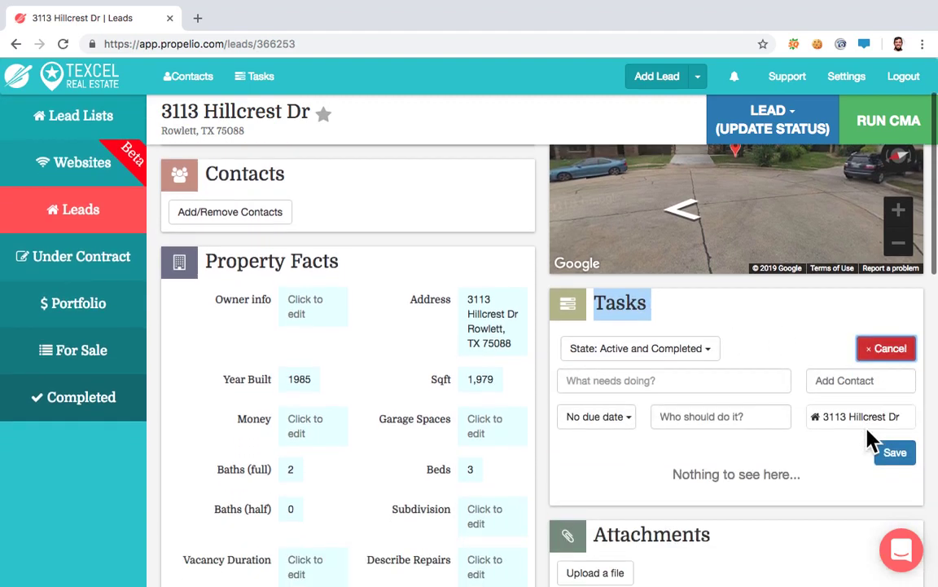
click(615, 419)
scroll(617, 507, down, 1)
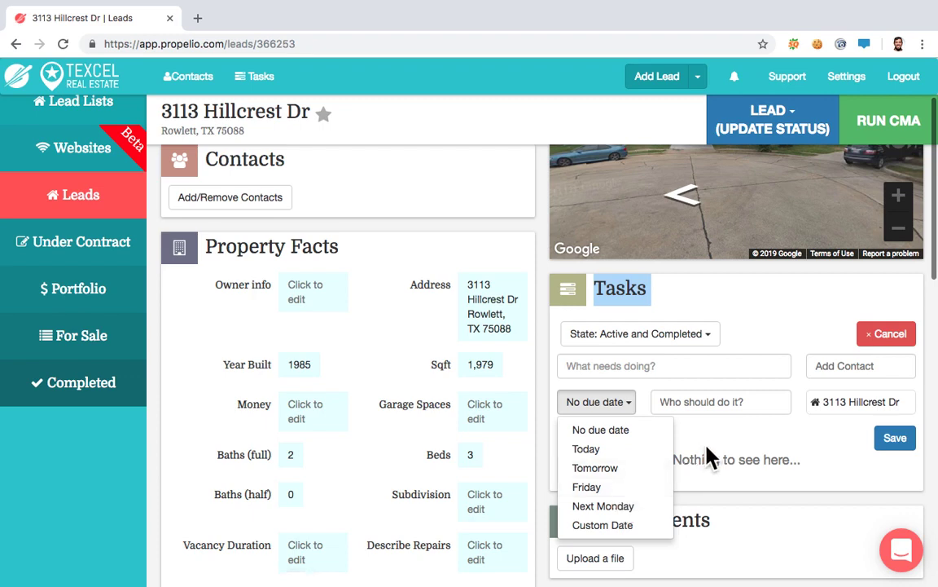
click(752, 444)
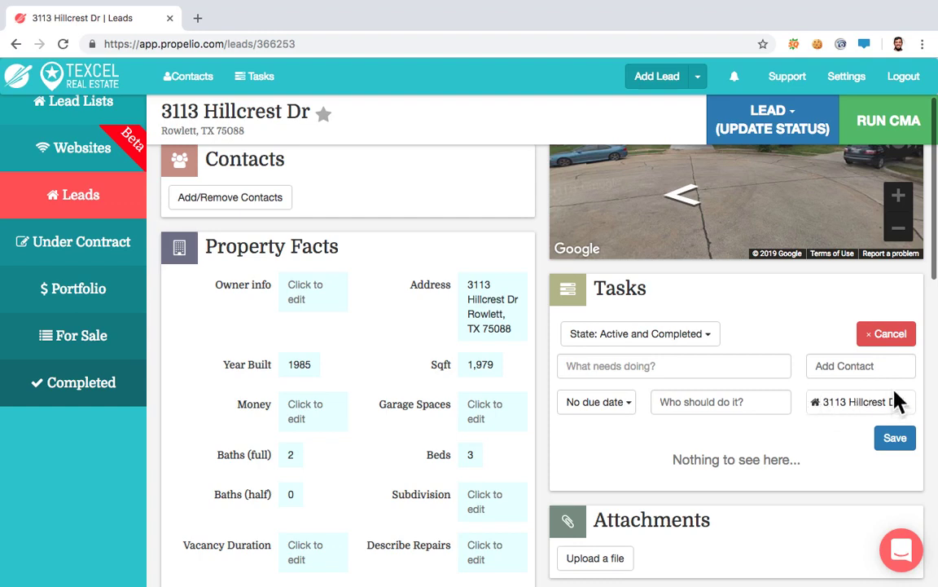
- Cancel the empty new-task form
click(887, 336)
scroll(691, 393, down, 1)
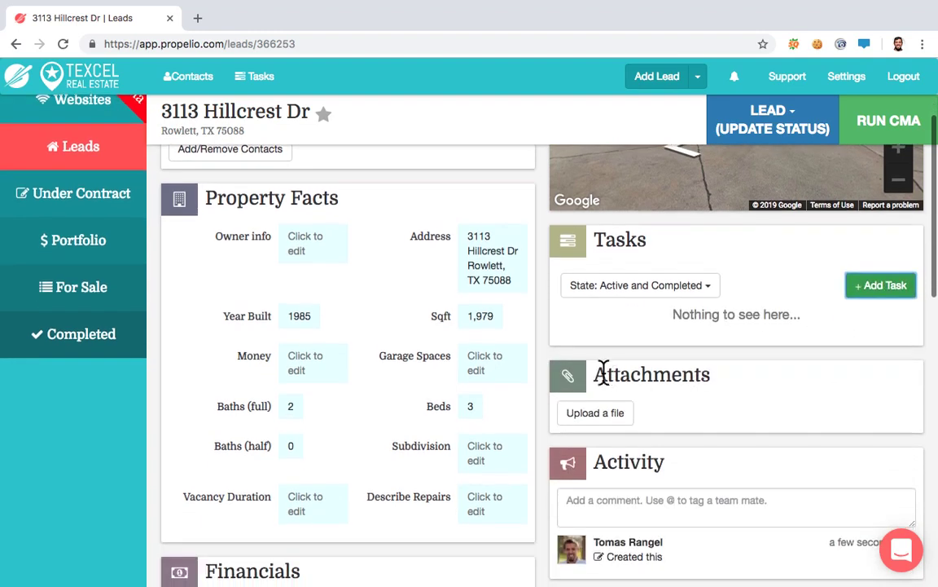
scroll(729, 398, down, 1)
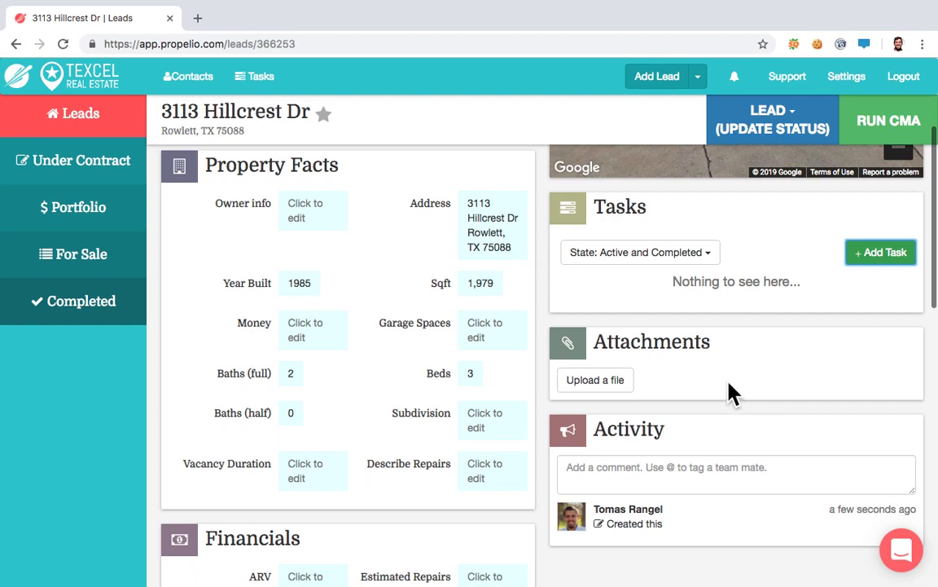
scroll(729, 394, down, 3)
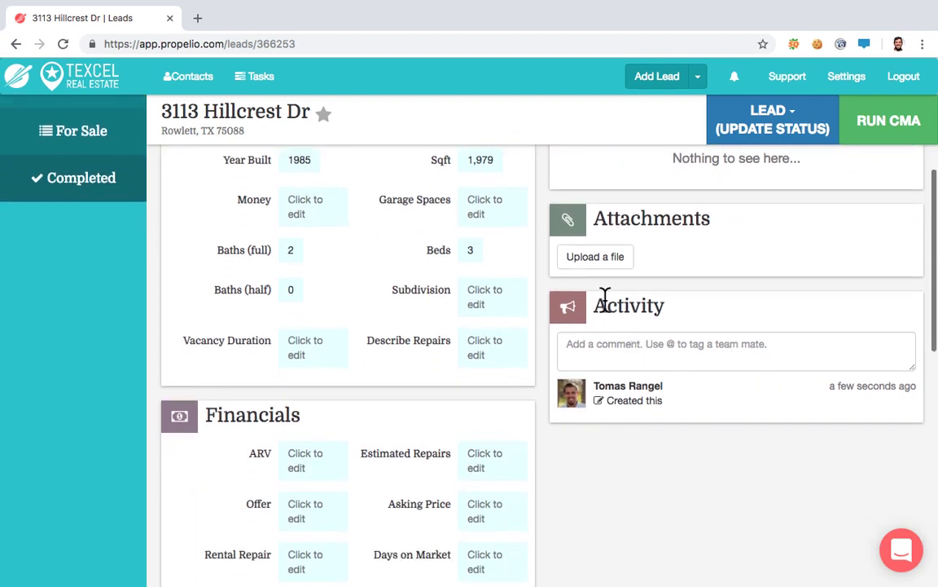
- Post the comment 'Hello' in the lead's Activity feed
drag(596, 303, 671, 299)
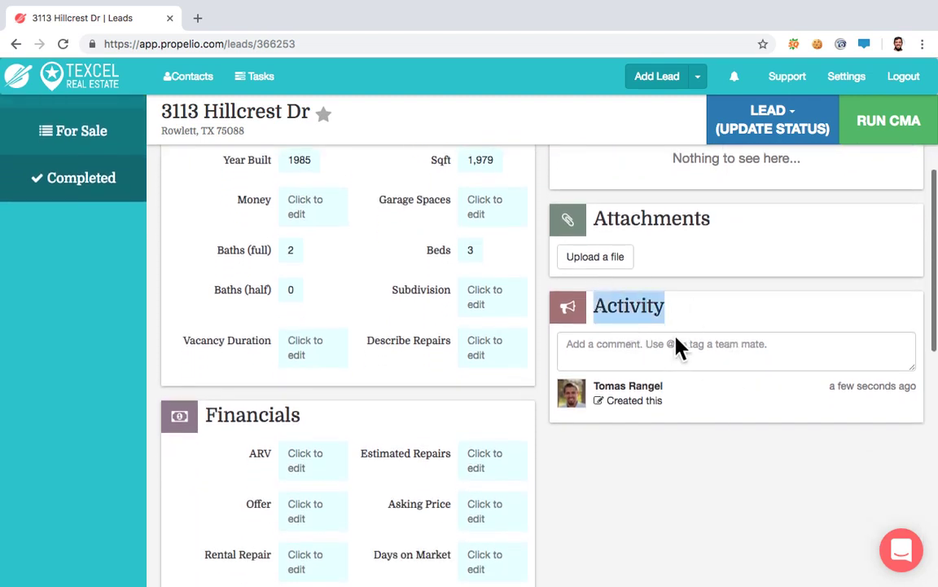
click(629, 362)
text(He)
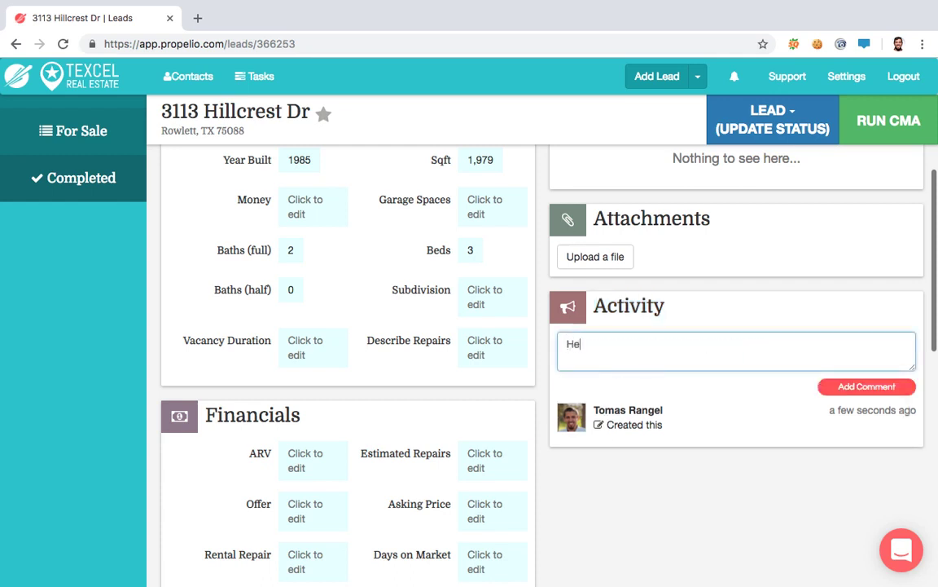
text(llo)
click(837, 386)
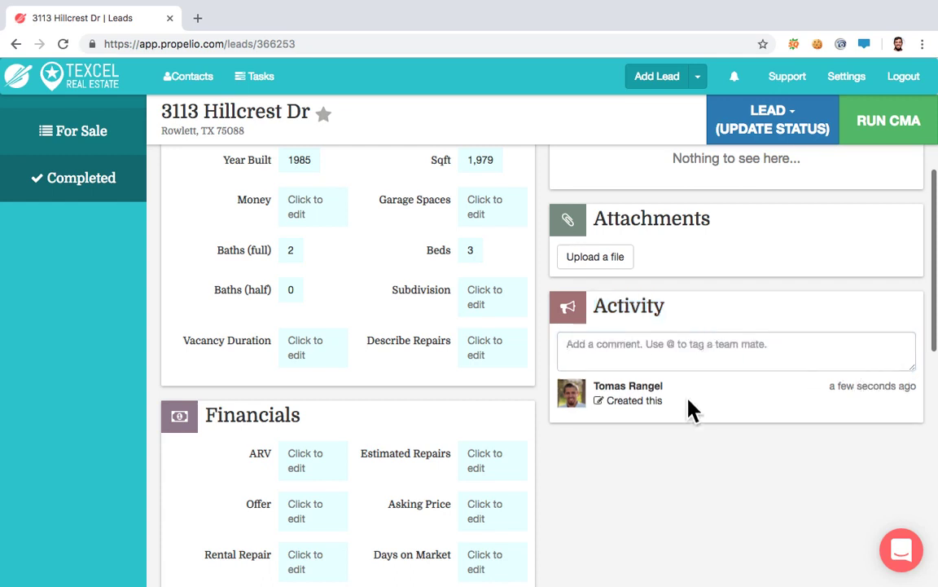
scroll(540, 367, up, 5)
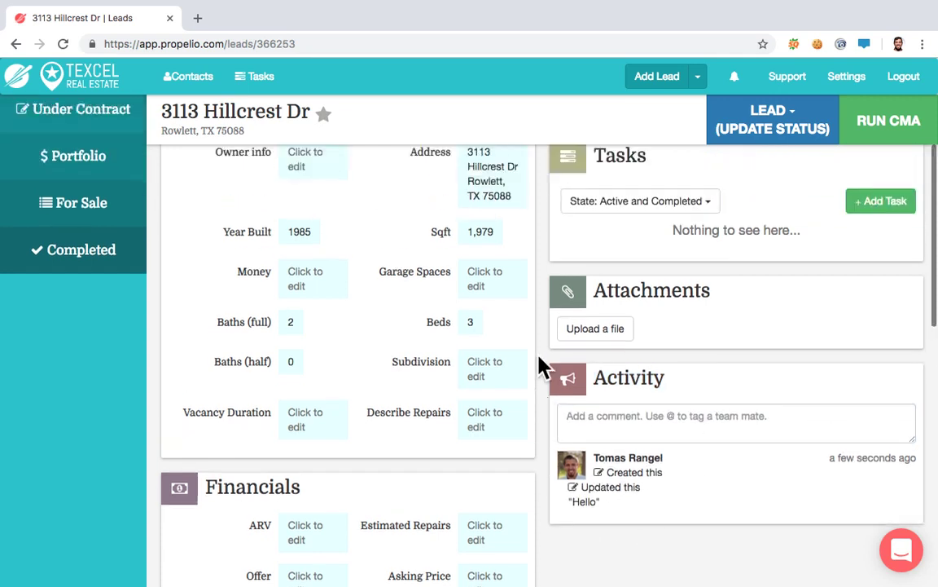
scroll(335, 477, down, 4)
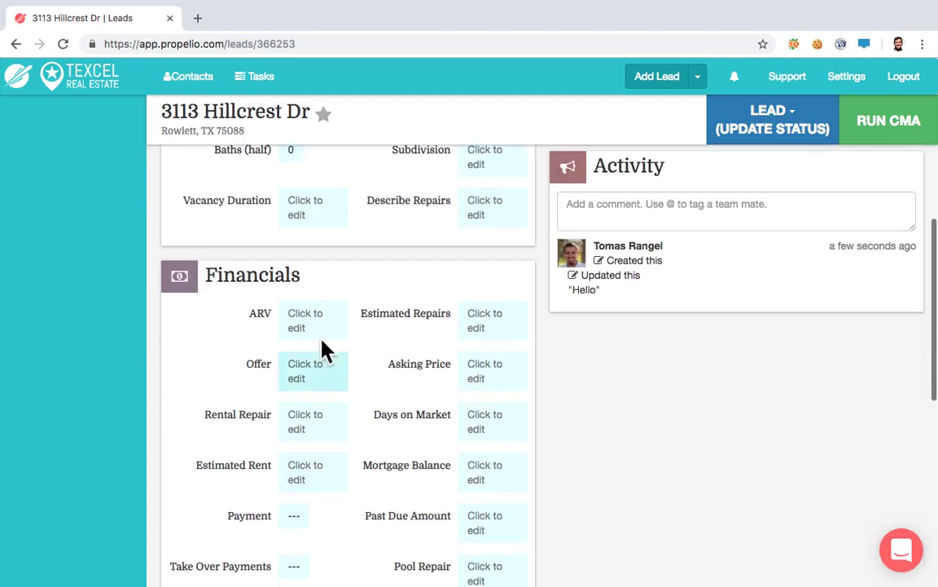
scroll(333, 502, down, 4)
scroll(332, 502, down, 1)
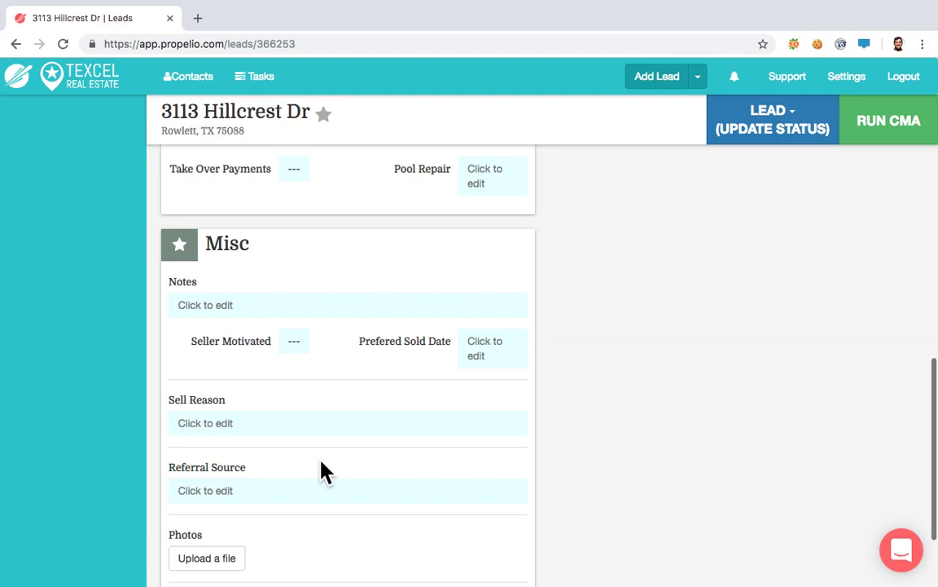
scroll(312, 335, down, 1)
scroll(316, 337, down, 1)
scroll(314, 336, up, 12)
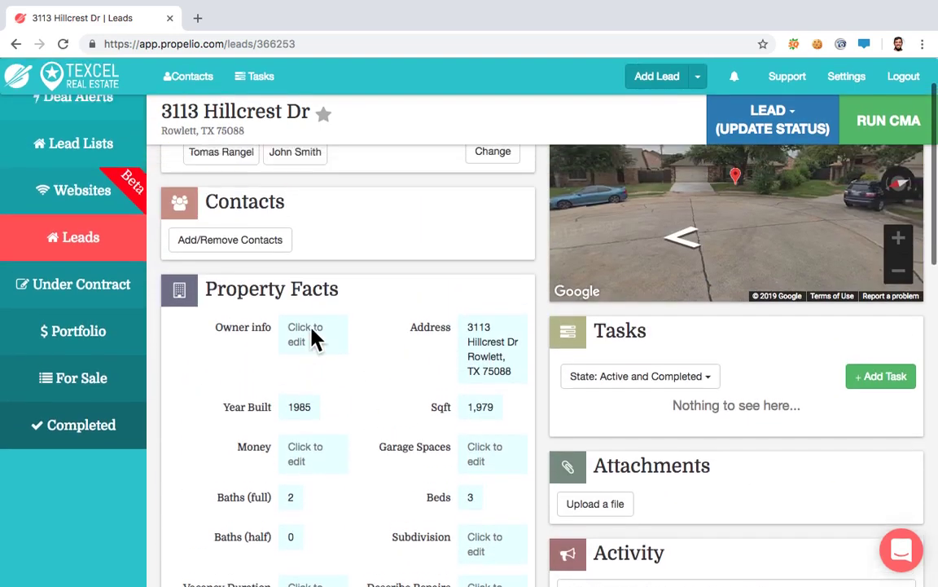
scroll(312, 331, up, 2)
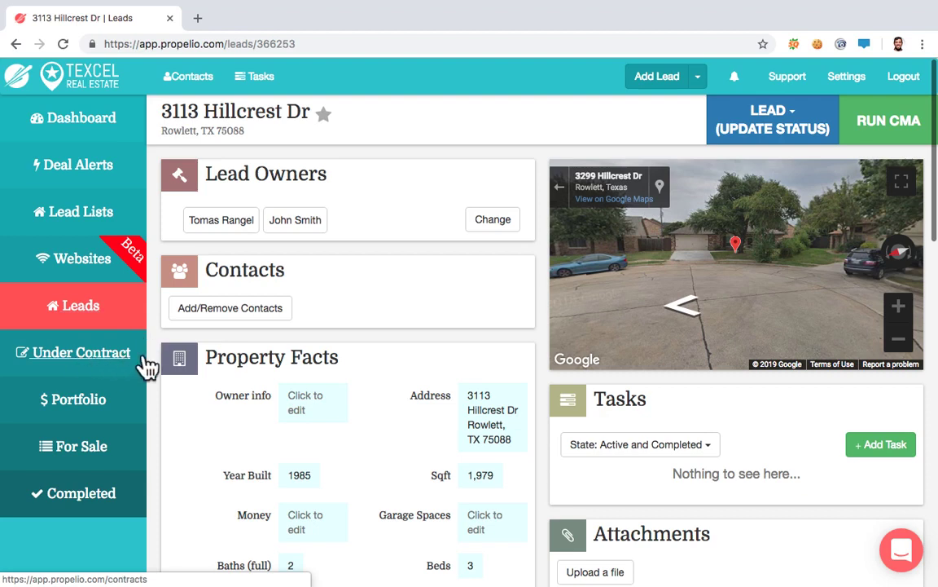
click(777, 121)
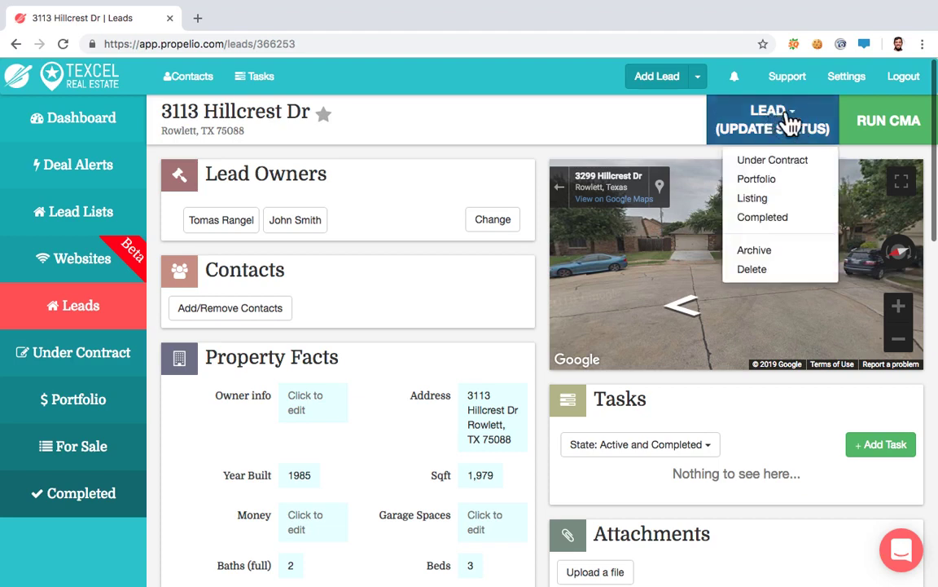
click(780, 160)
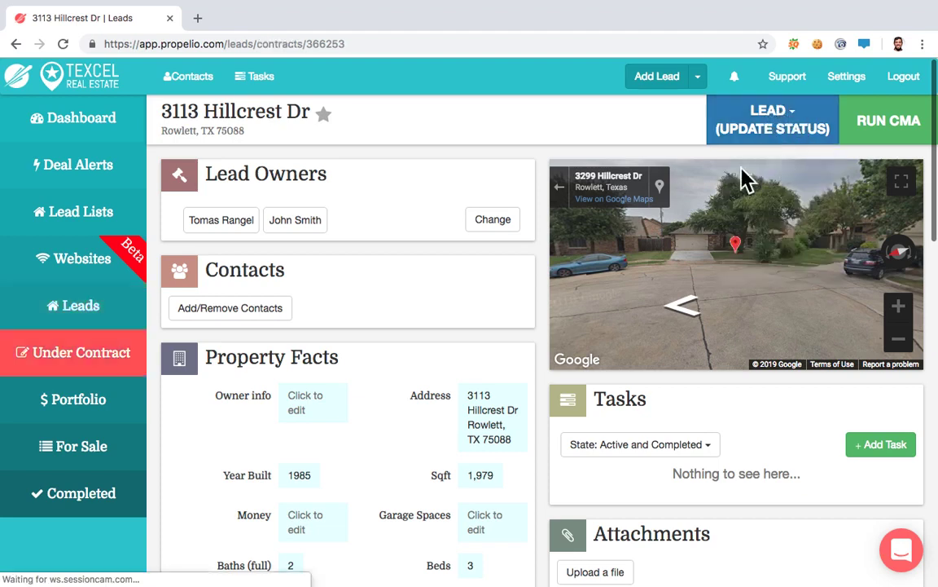
click(108, 370)
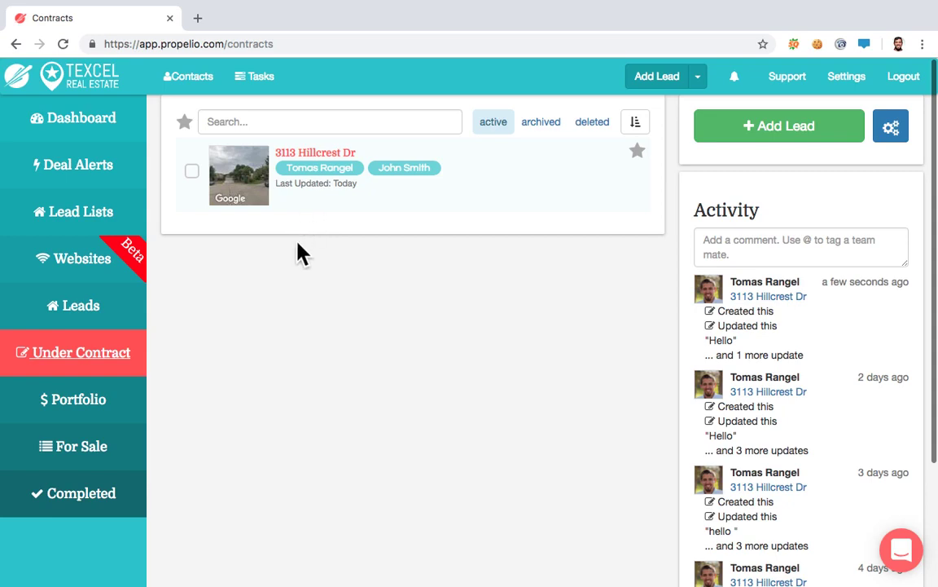
click(96, 311)
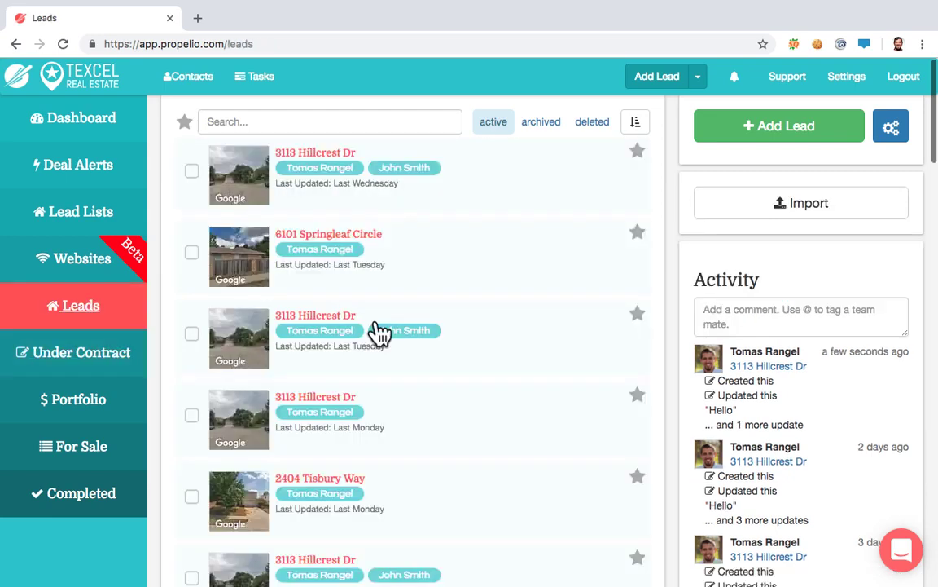
scroll(379, 333, down, 15)
scroll(377, 332, up, 15)
click(84, 359)
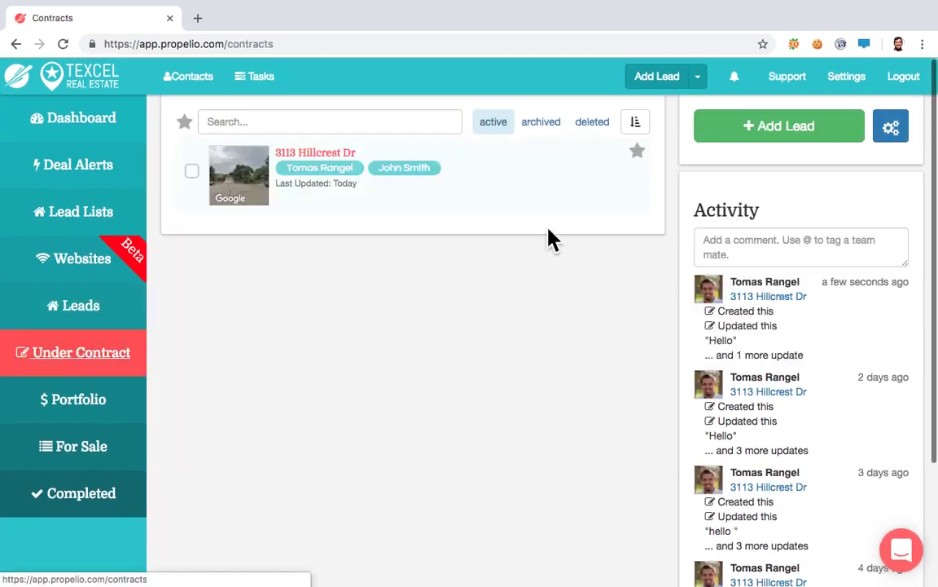
click(334, 153)
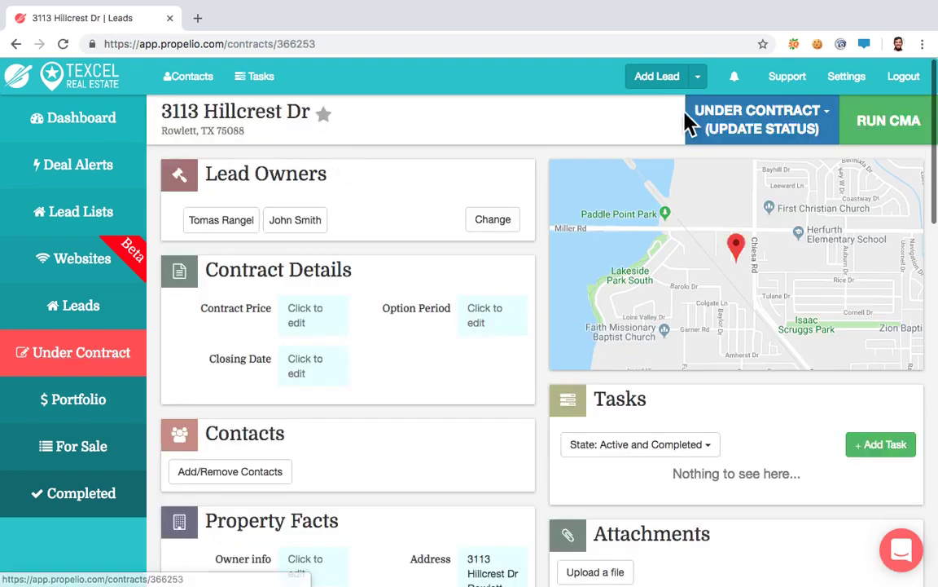
click(782, 130)
click(746, 160)
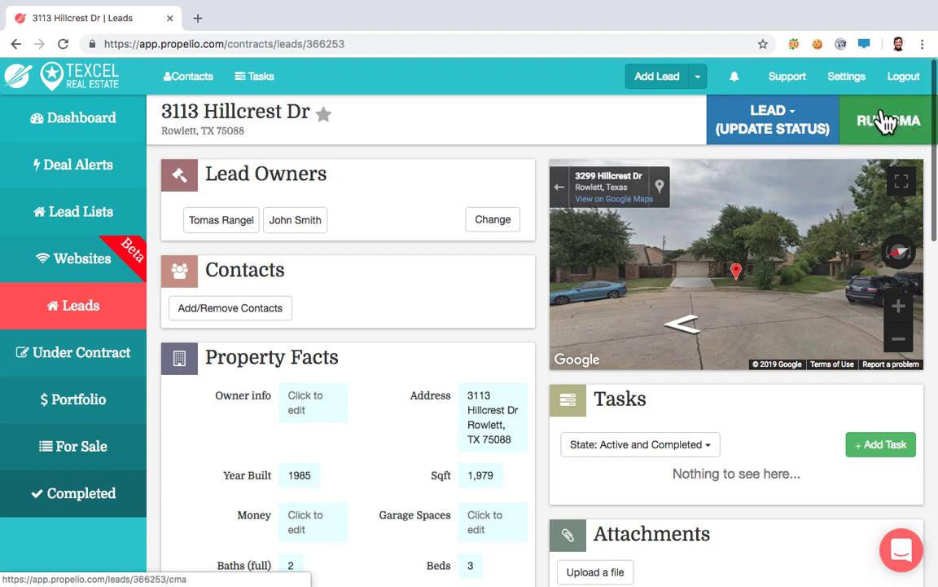
click(884, 122)
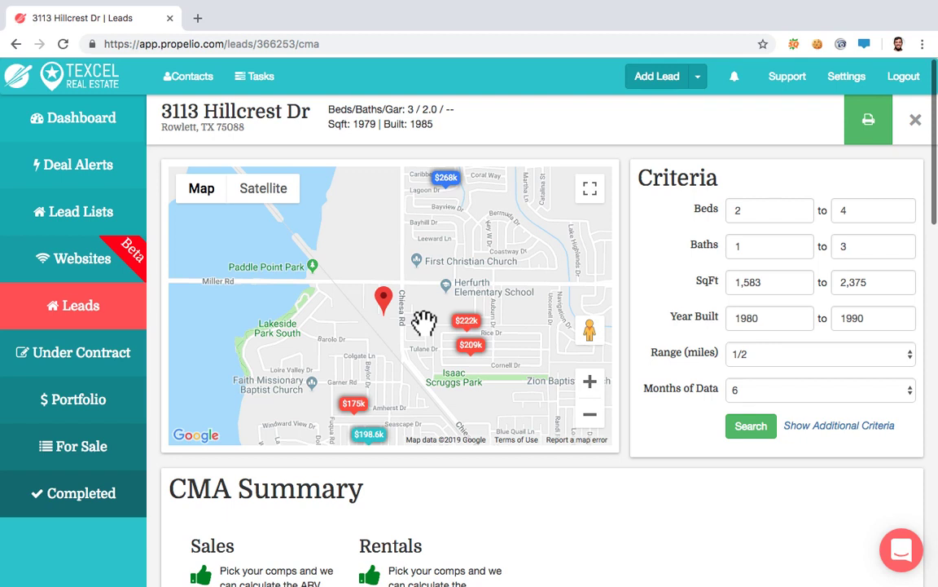
drag(326, 110, 460, 130)
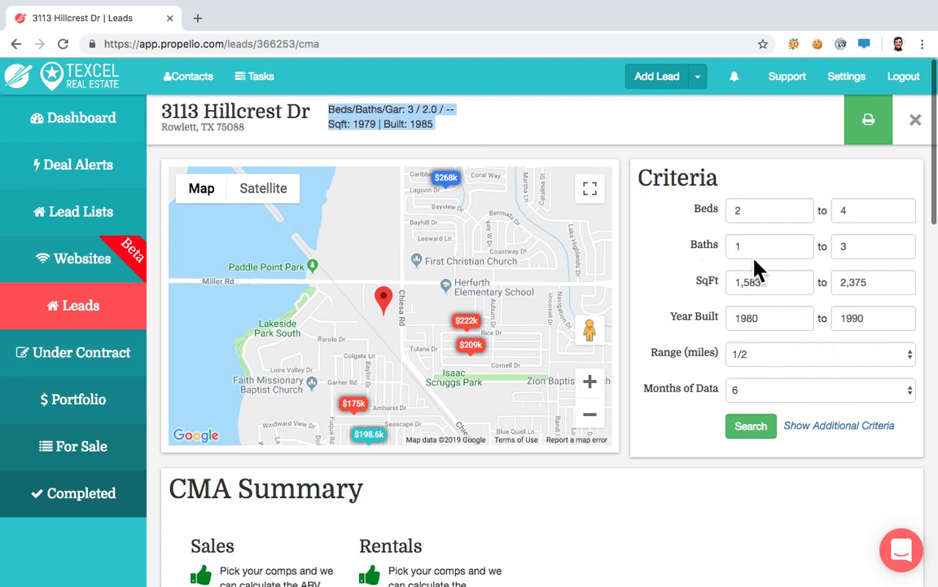
click(398, 124)
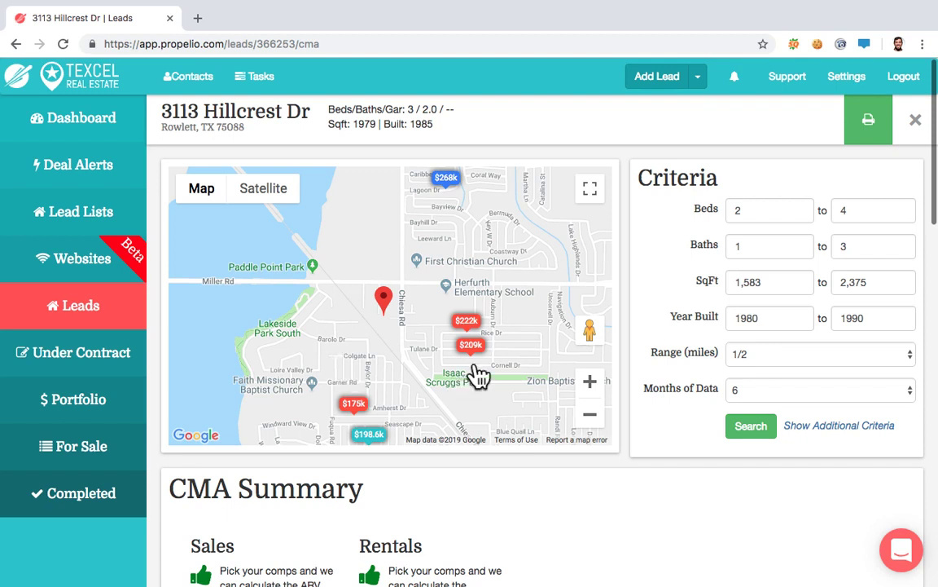
- Adjust the Year Built limit, set minimum SqFt to 1,183, and rerun the comp search
click(886, 326)
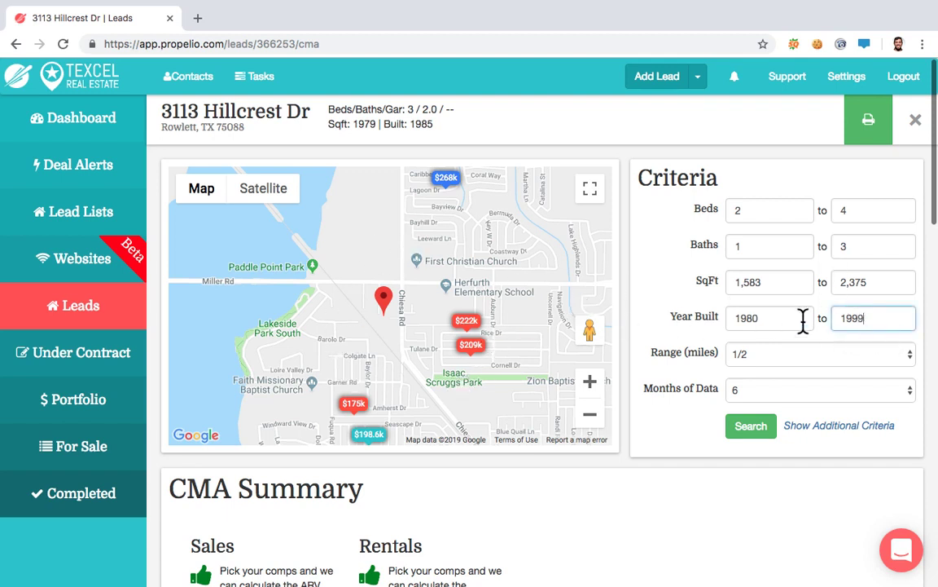
click(748, 282)
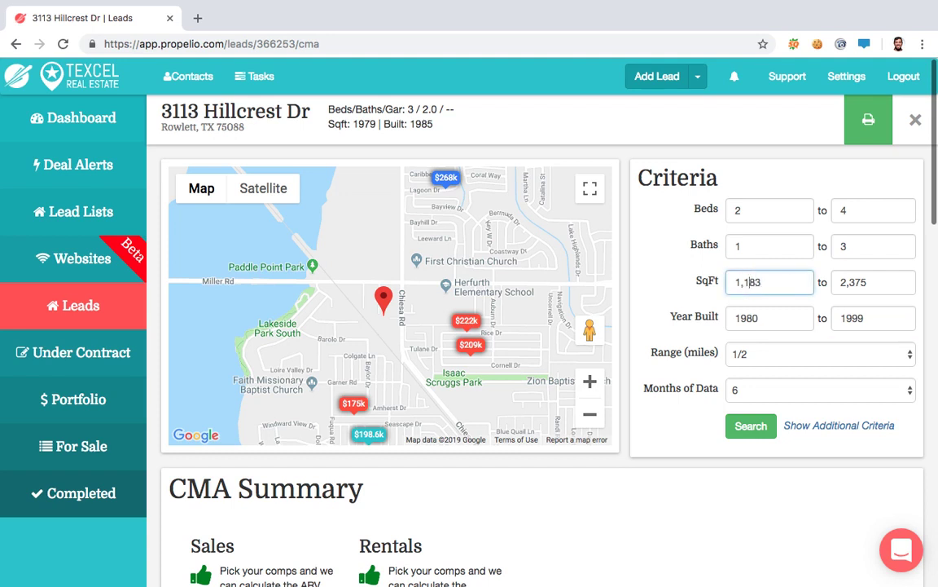
click(757, 433)
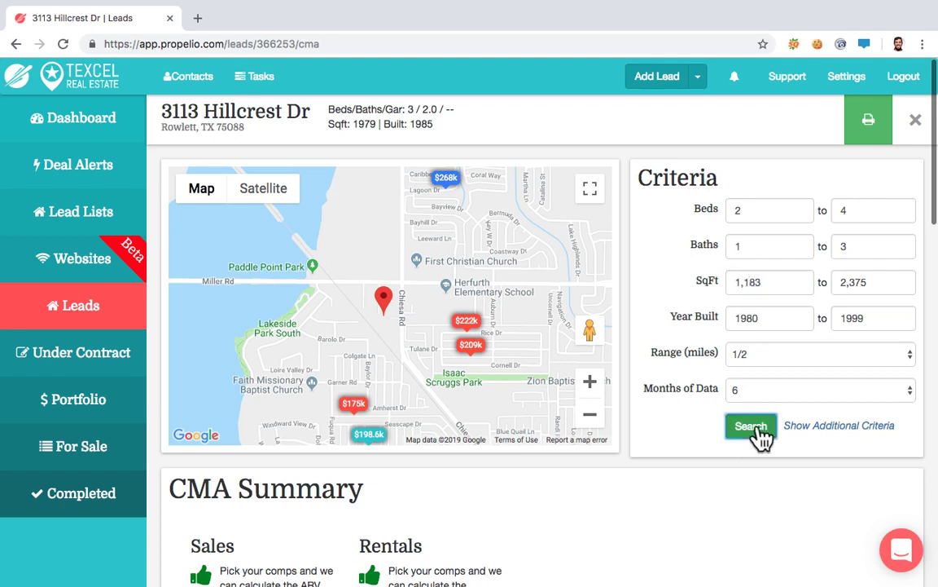
click(750, 431)
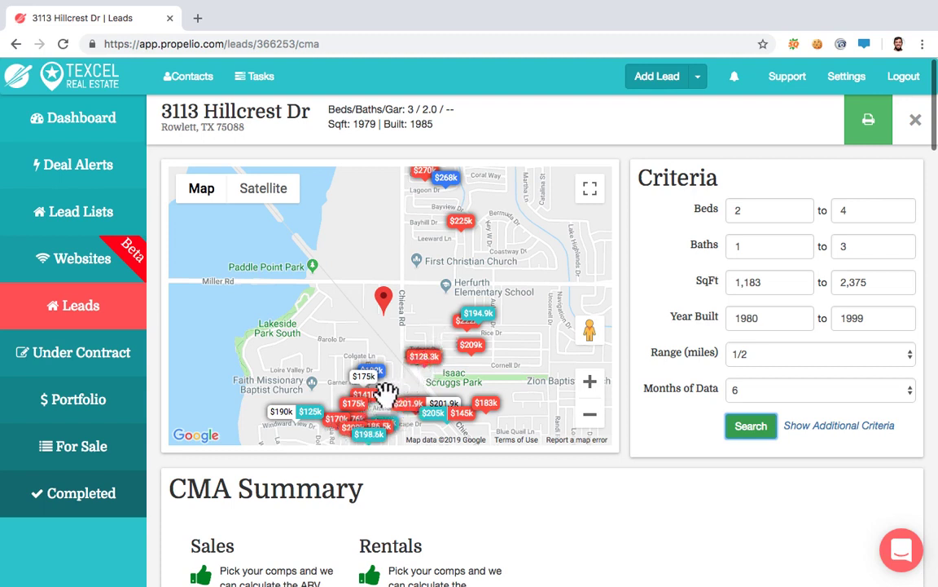
click(475, 348)
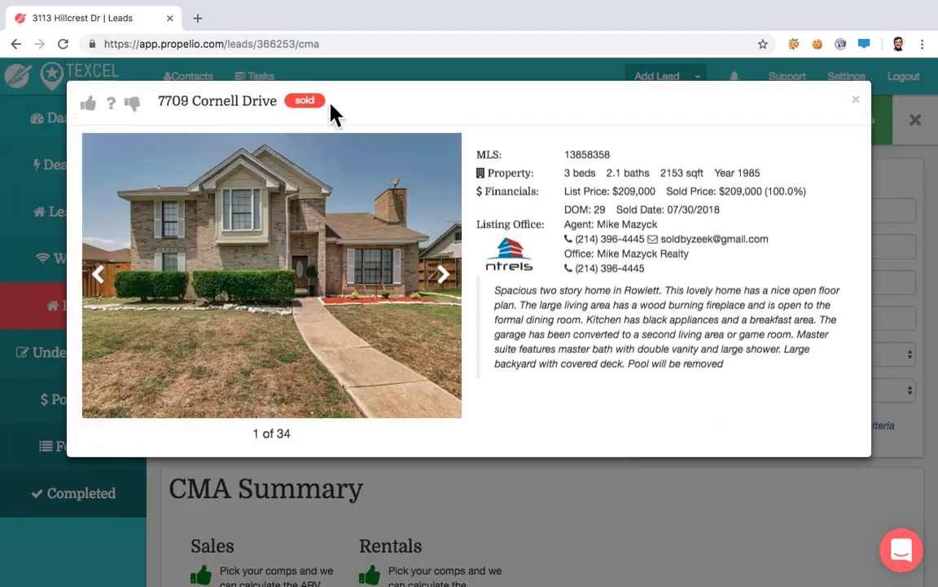
click(497, 513)
click(475, 314)
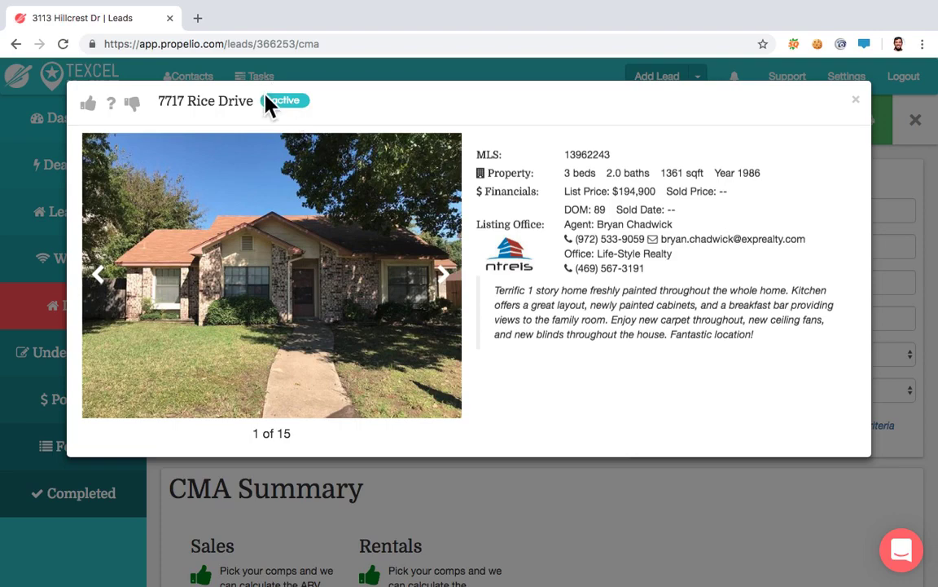
click(542, 539)
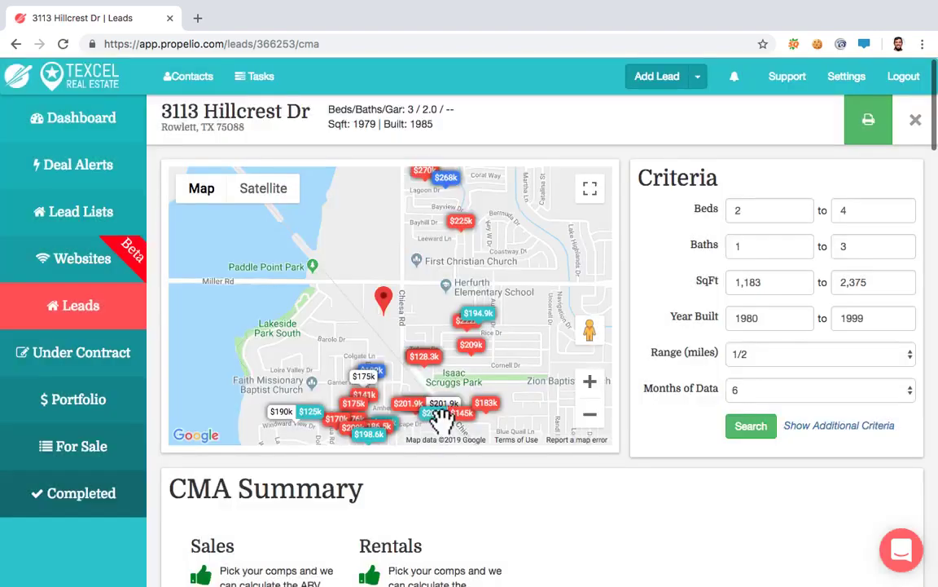
click(365, 378)
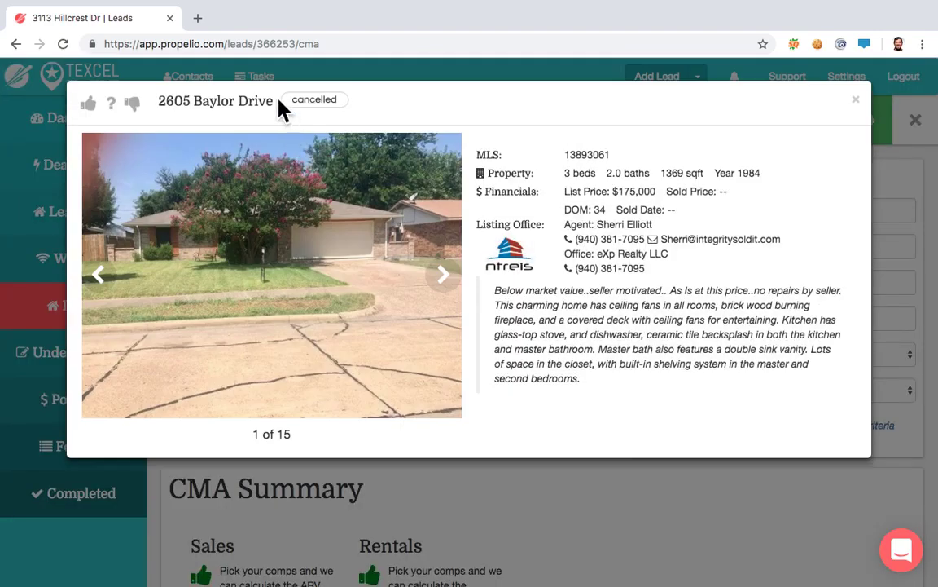
click(579, 520)
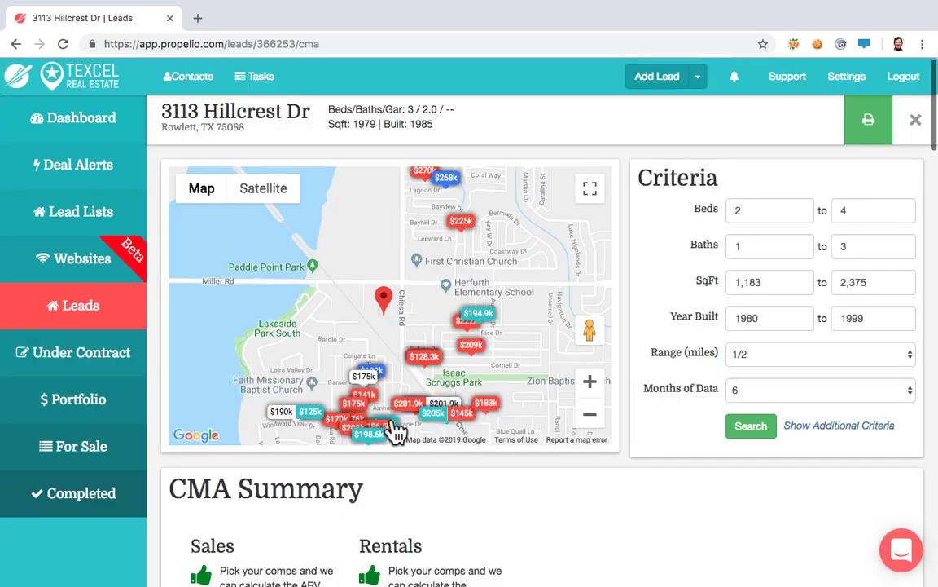
click(449, 178)
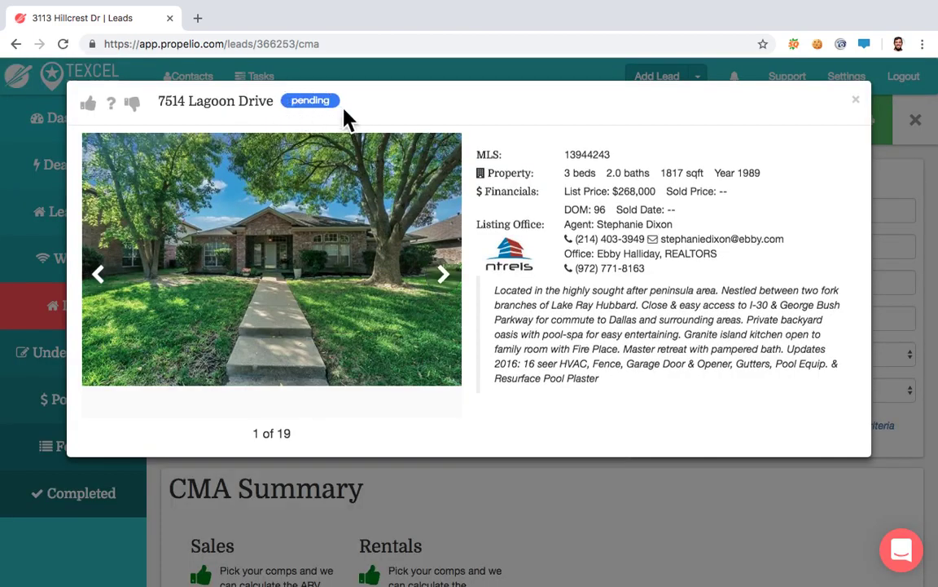
click(559, 464)
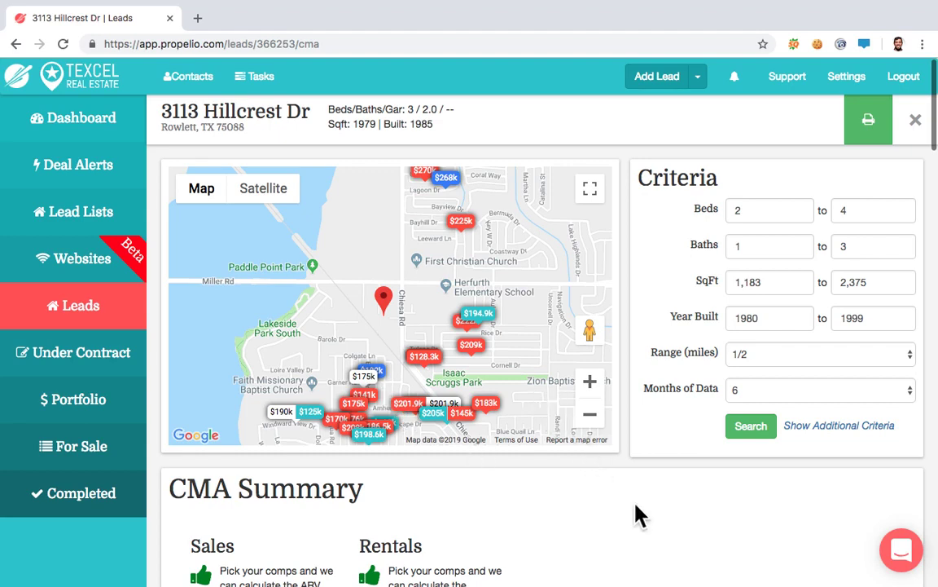
scroll(640, 515, down, 5)
scroll(640, 515, down, 5)
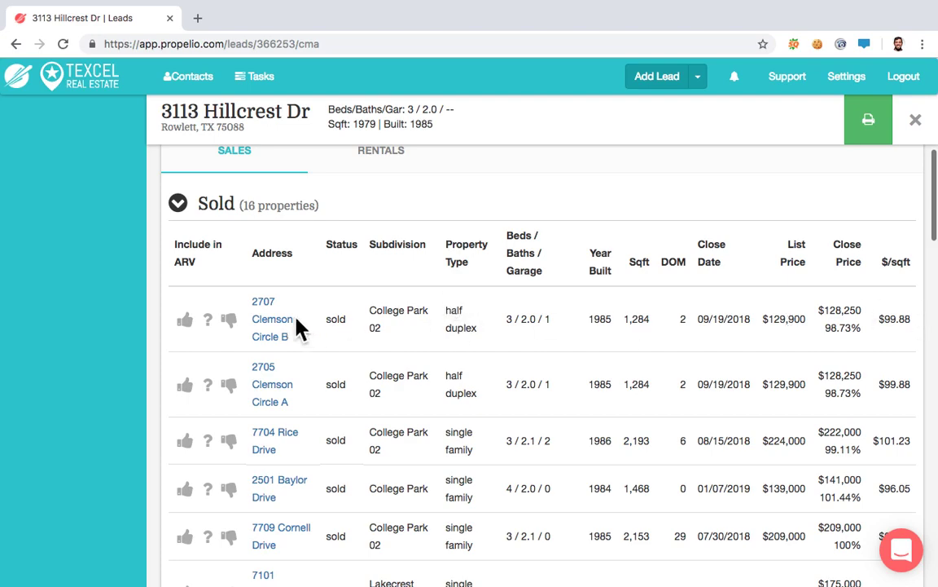
click(265, 453)
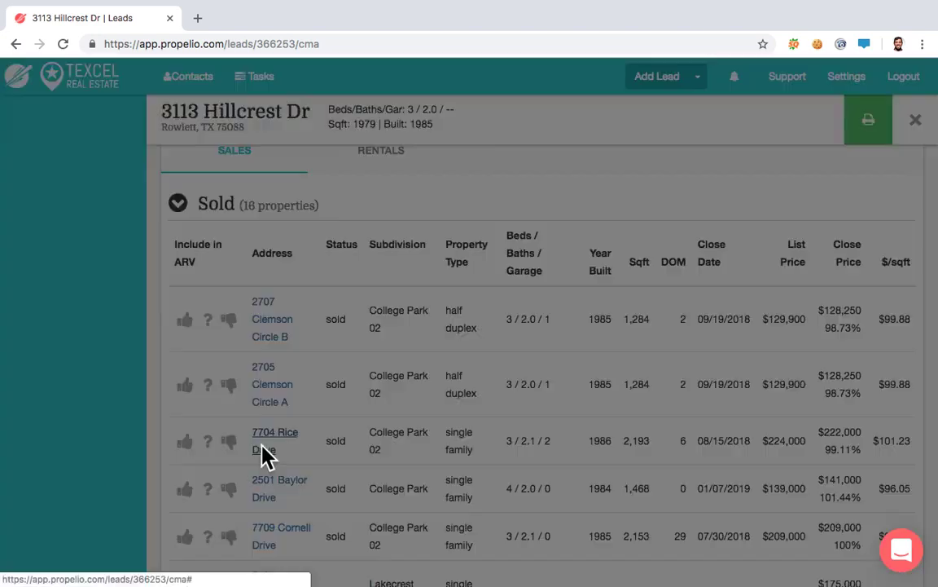
click(444, 277)
click(444, 277)
click(444, 278)
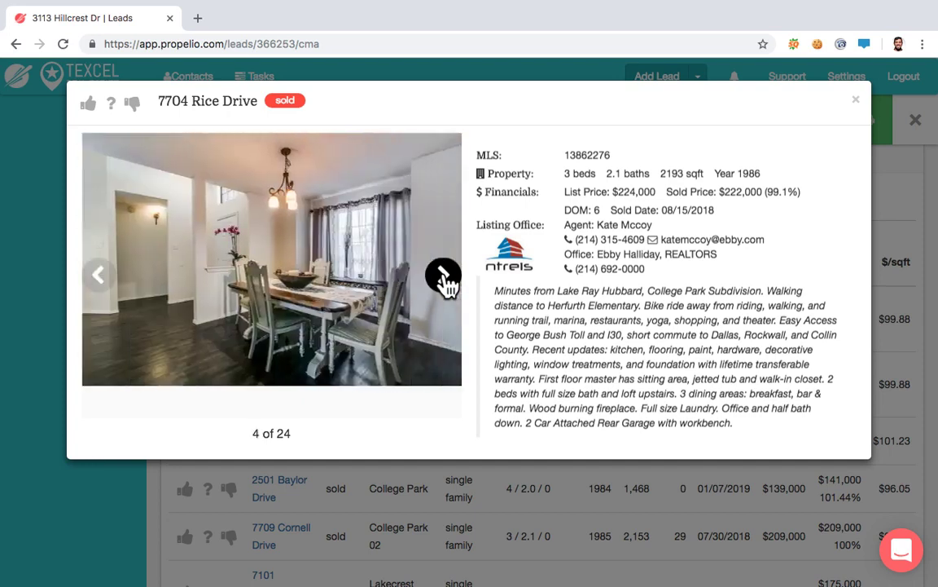
click(444, 278)
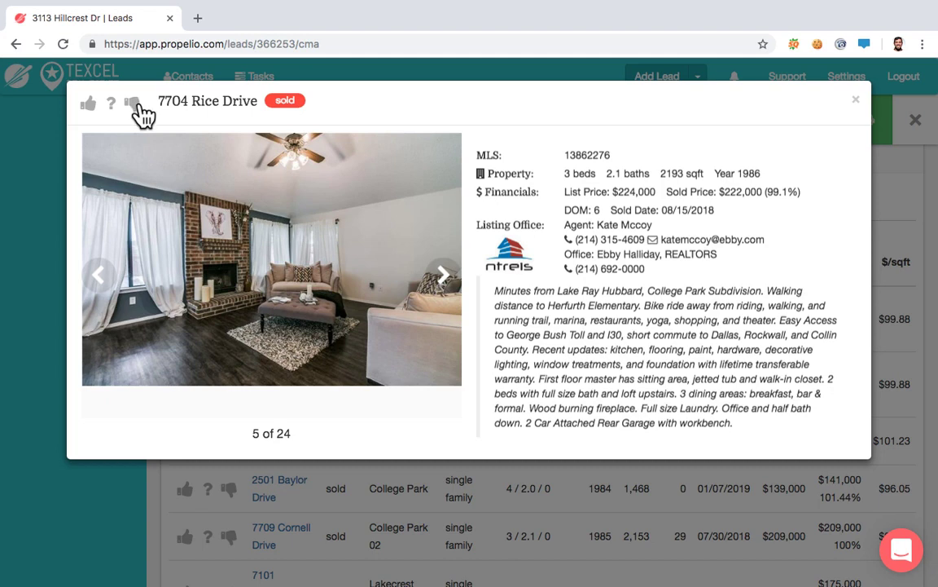
click(133, 104)
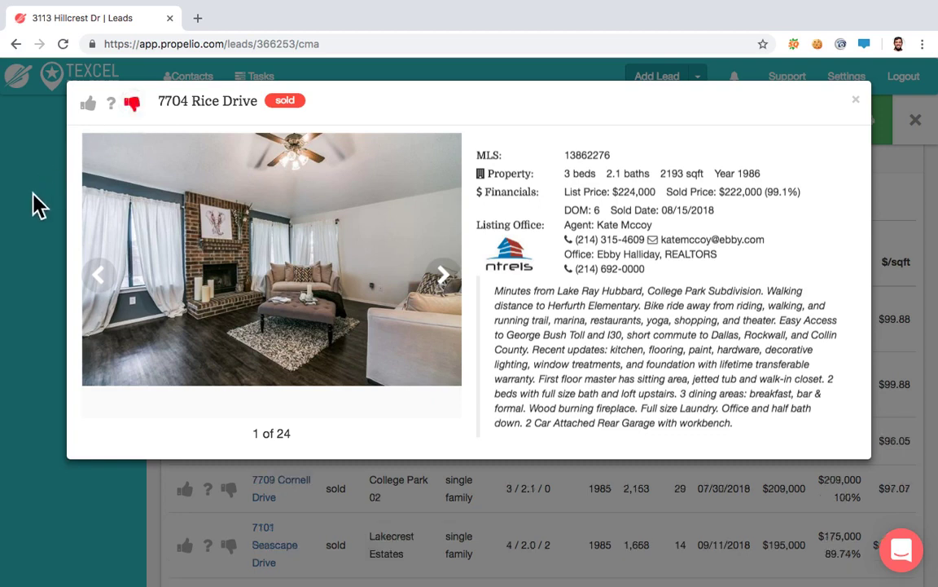
click(32, 194)
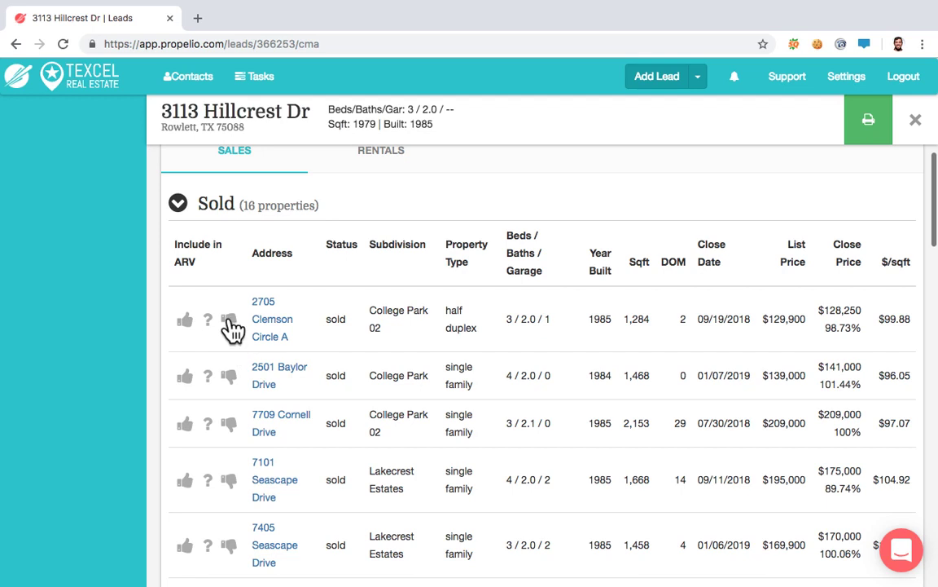
click(229, 319)
scroll(189, 375, up, 1)
click(188, 359)
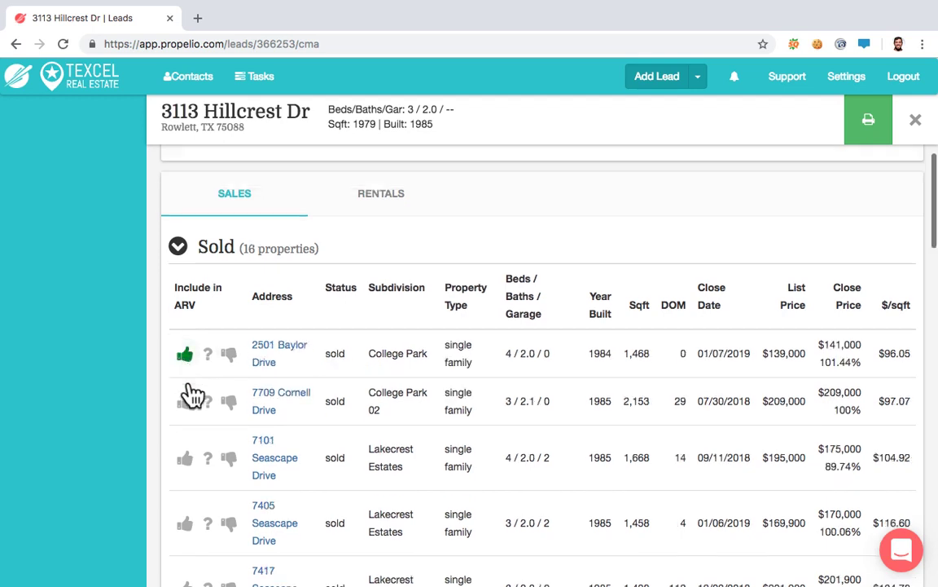
click(229, 459)
click(230, 522)
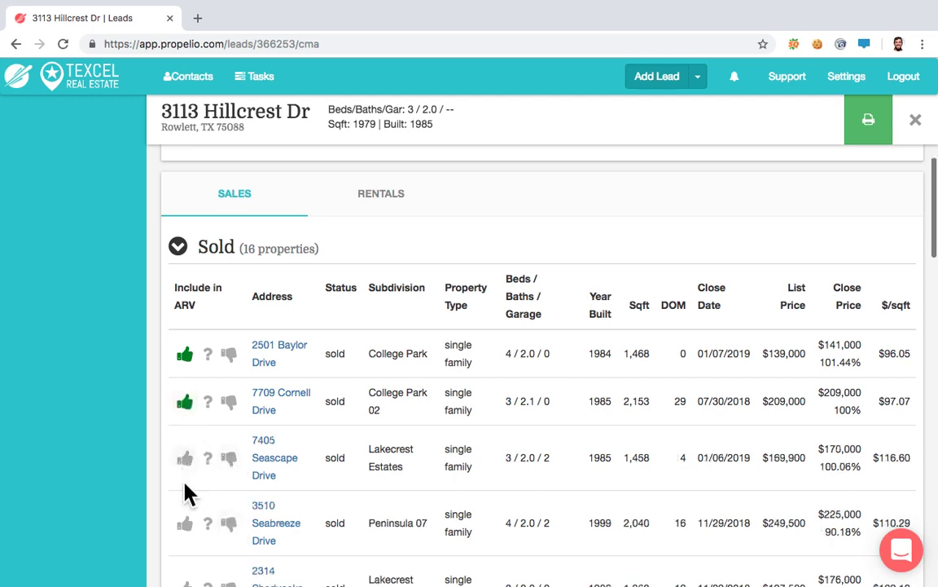
click(235, 528)
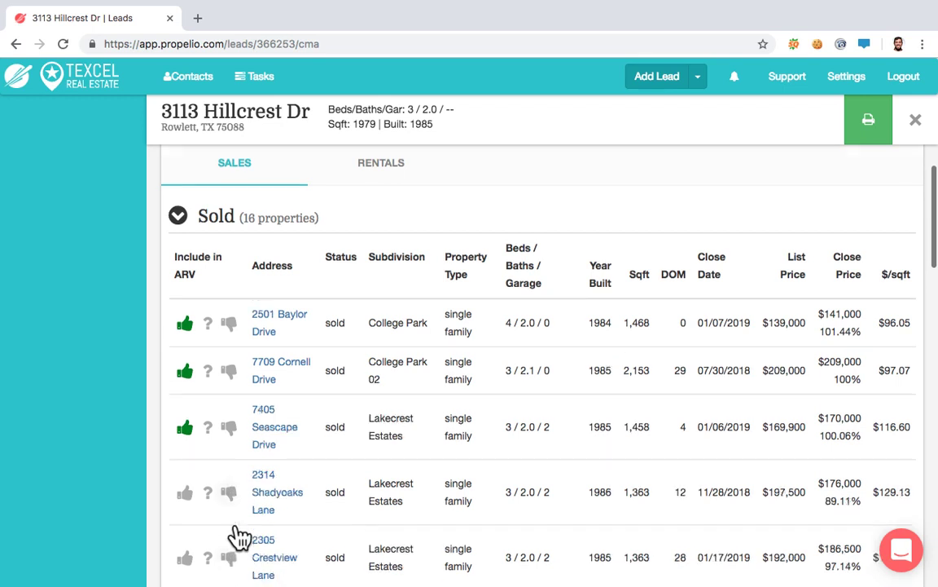
scroll(235, 528, down, 3)
click(236, 423)
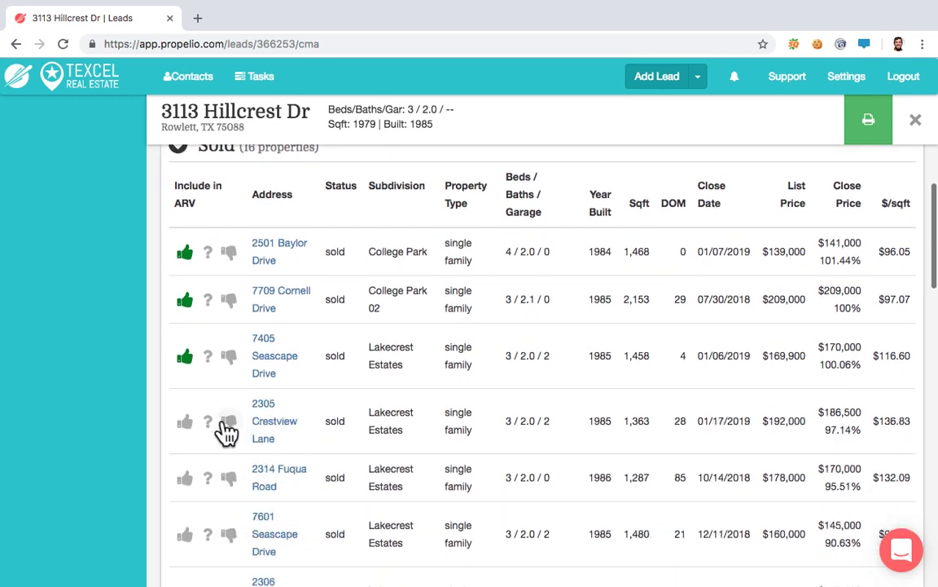
click(231, 424)
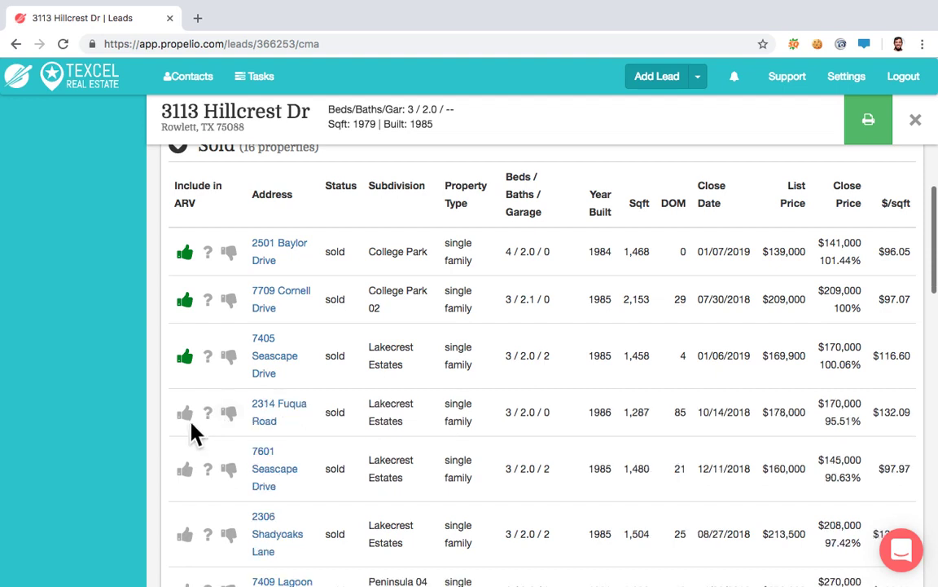
click(231, 470)
click(186, 470)
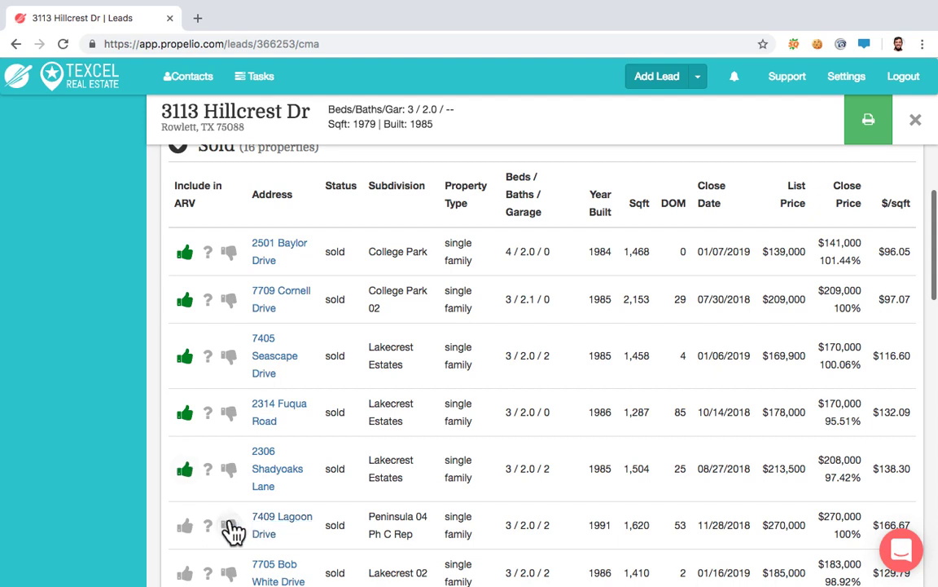
click(231, 527)
click(227, 509)
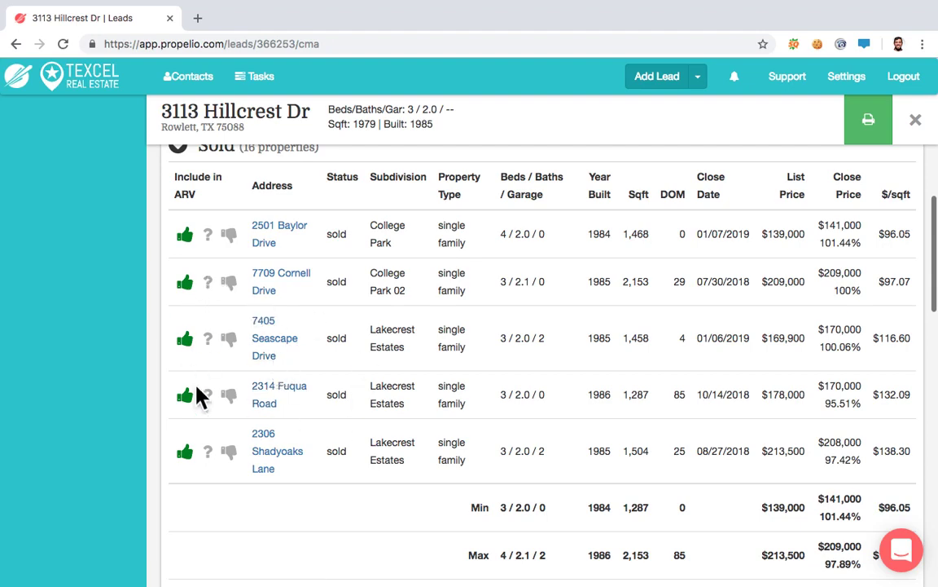
- Show the excluded sold comps and scroll through them to review
scroll(346, 417, down, 3)
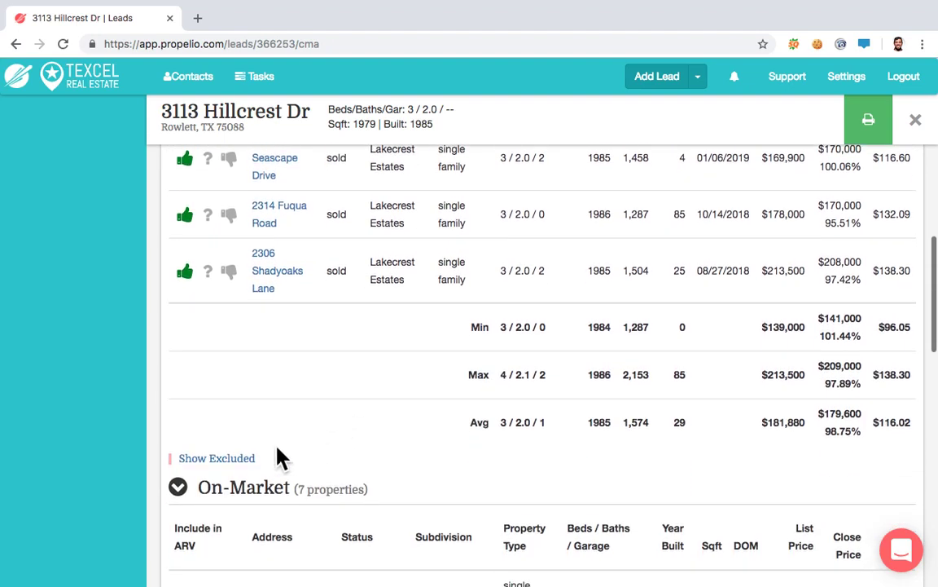
click(215, 459)
scroll(218, 473, down, 4)
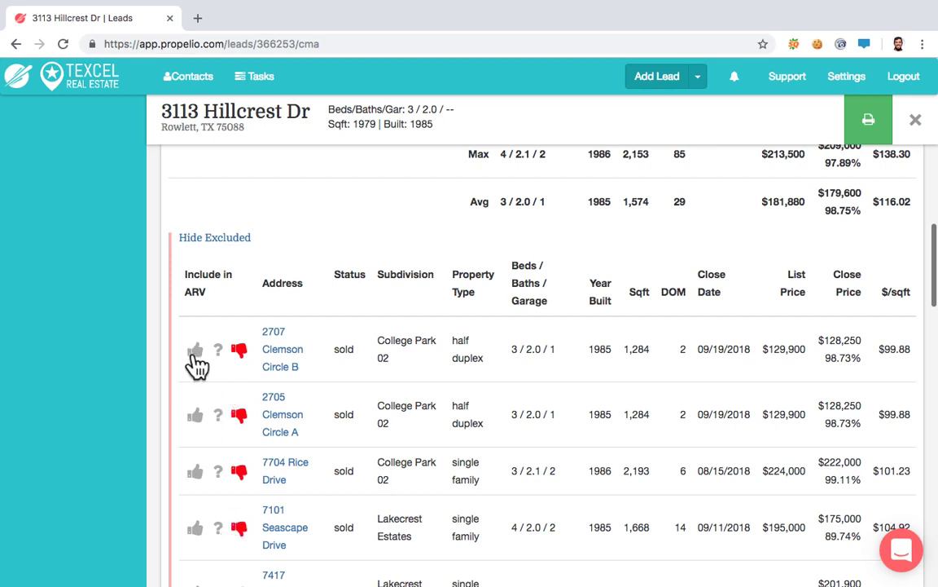
scroll(429, 387, down, 2)
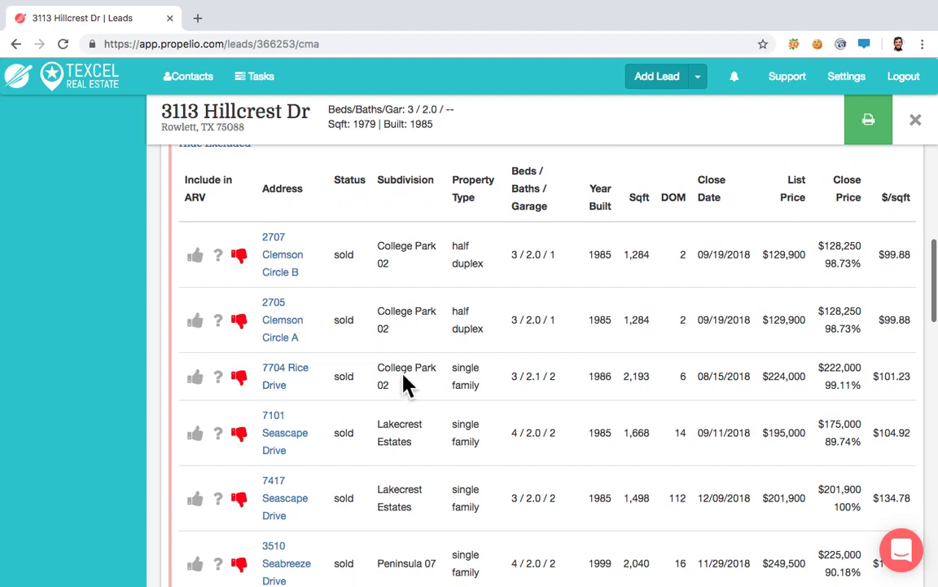
scroll(305, 298, up, 2)
- Hide the excluded comps and check the CMA Summary: 5 included comps at $116.02/sqft
click(204, 251)
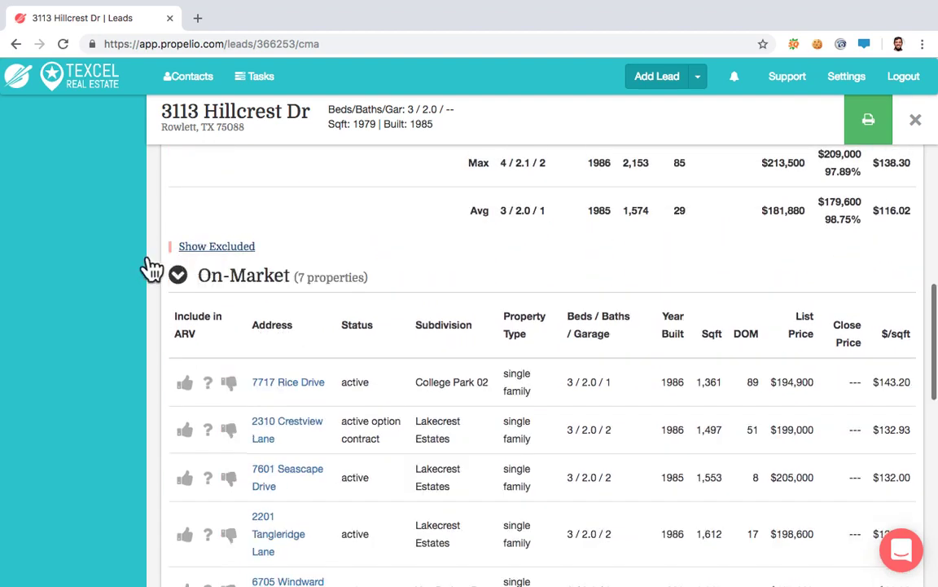
scroll(143, 270, up, 12)
scroll(140, 269, up, 4)
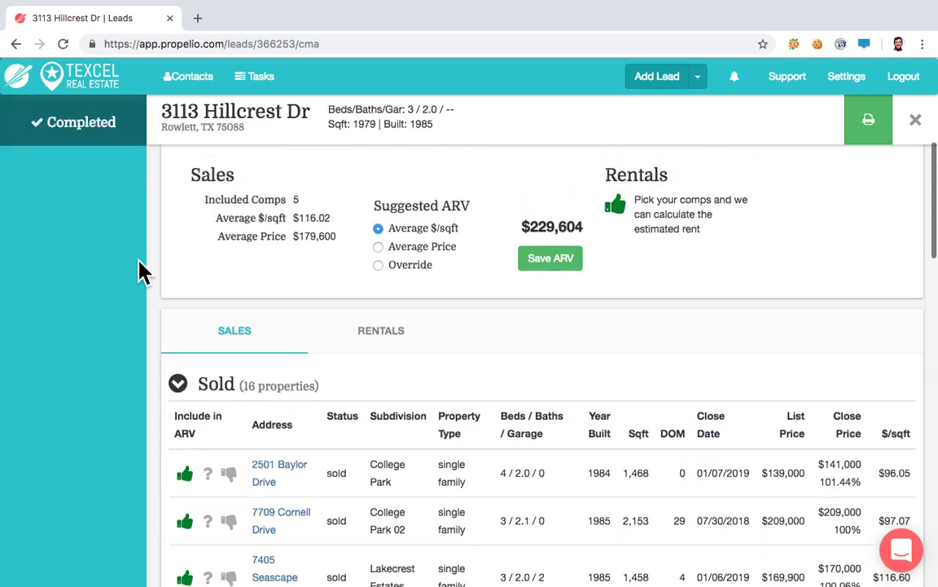
drag(193, 279, 306, 280)
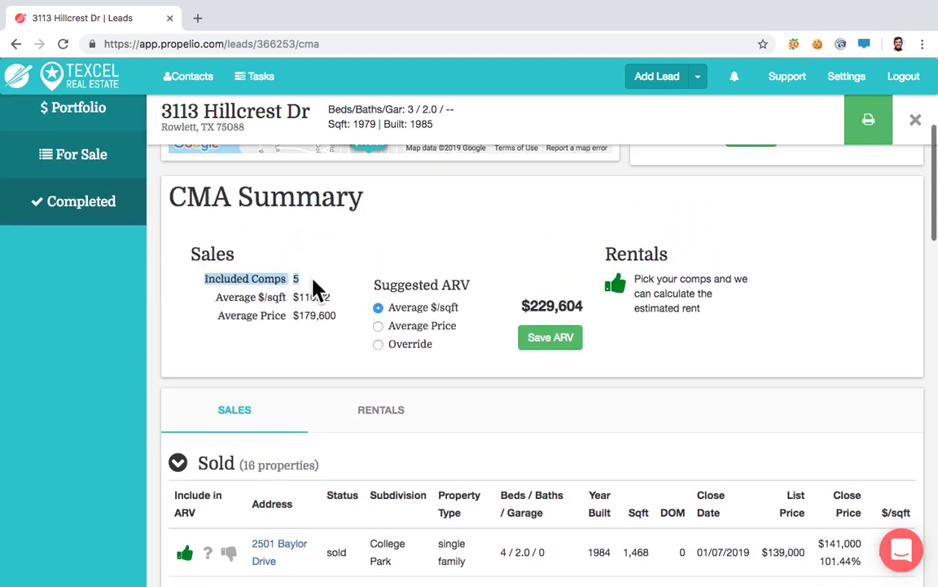
click(209, 308)
drag(209, 308, 345, 309)
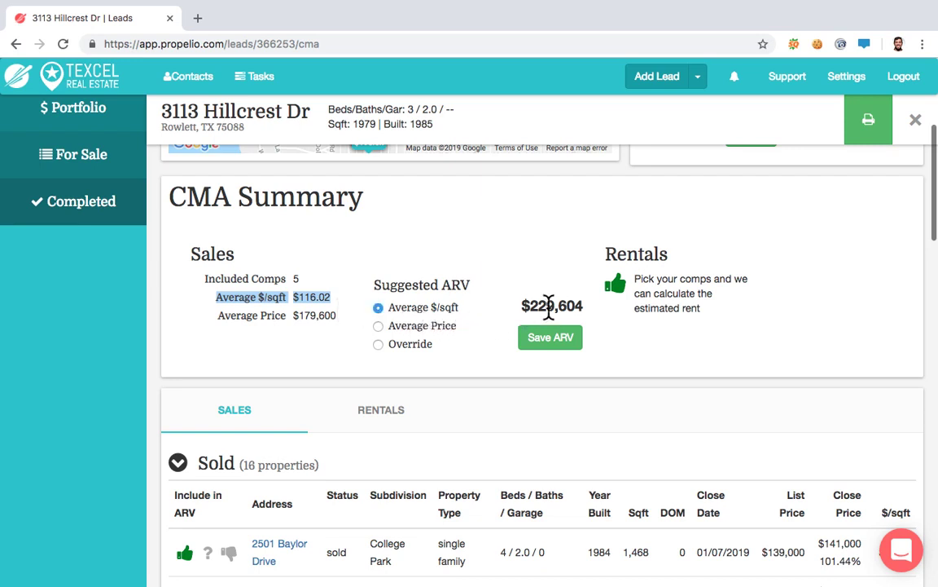
click(465, 311)
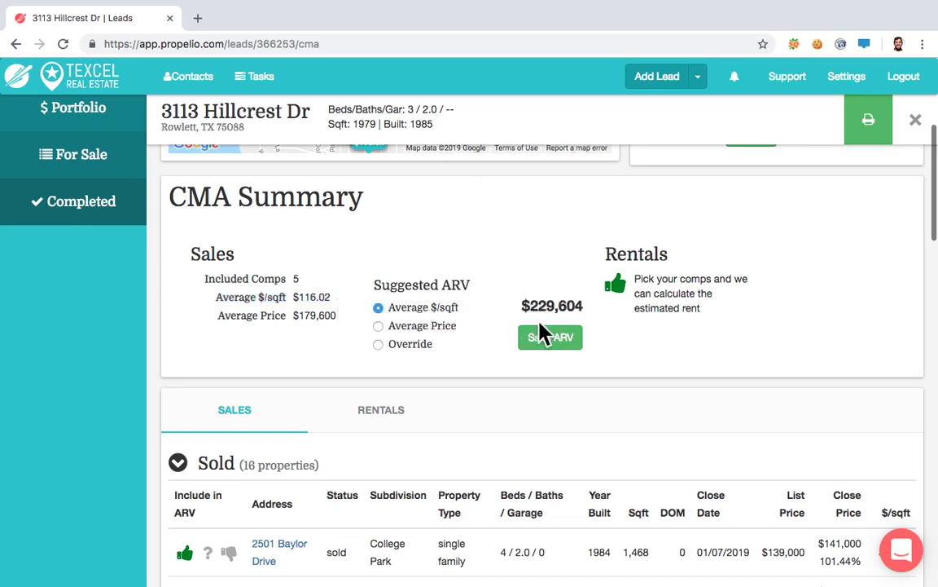
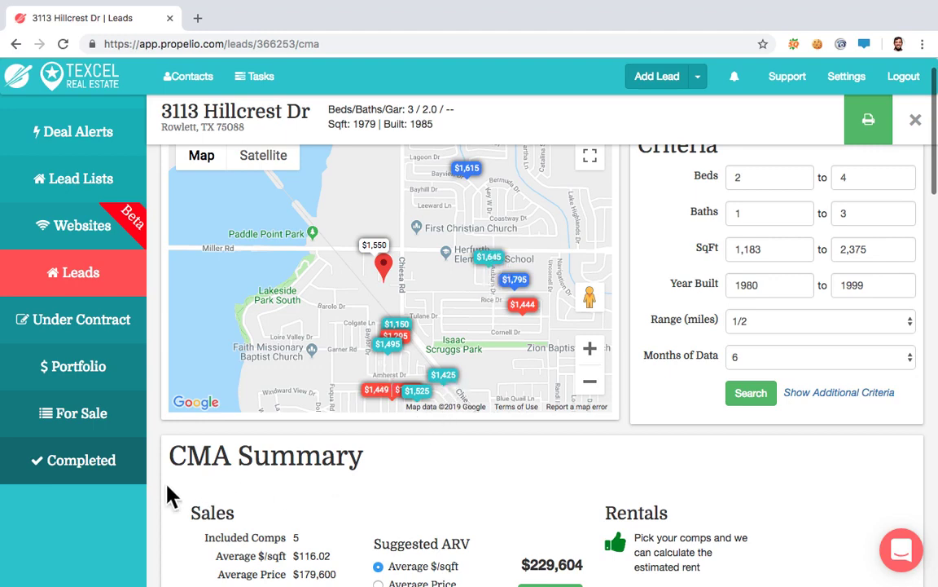
scroll(151, 486, down, 7)
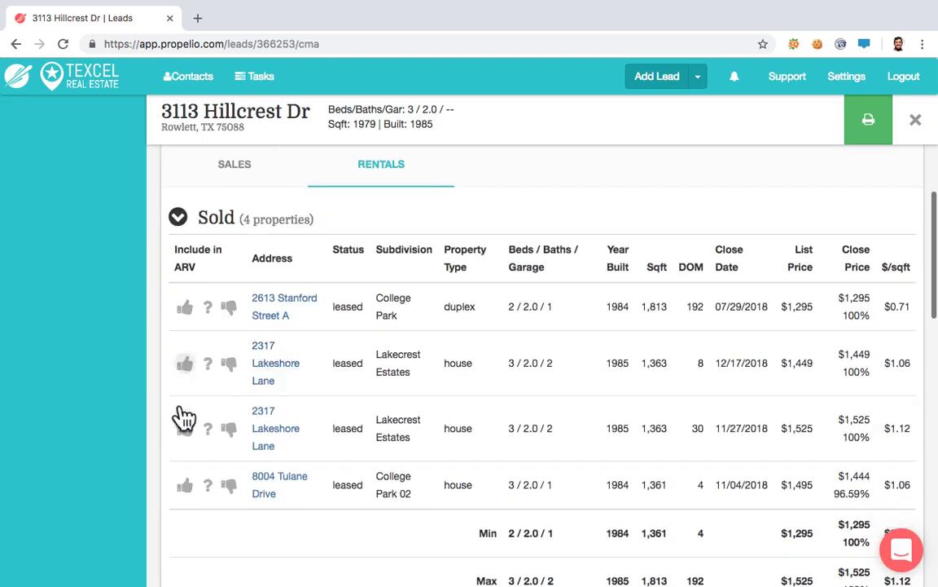
click(185, 363)
scroll(324, 381, up, 3)
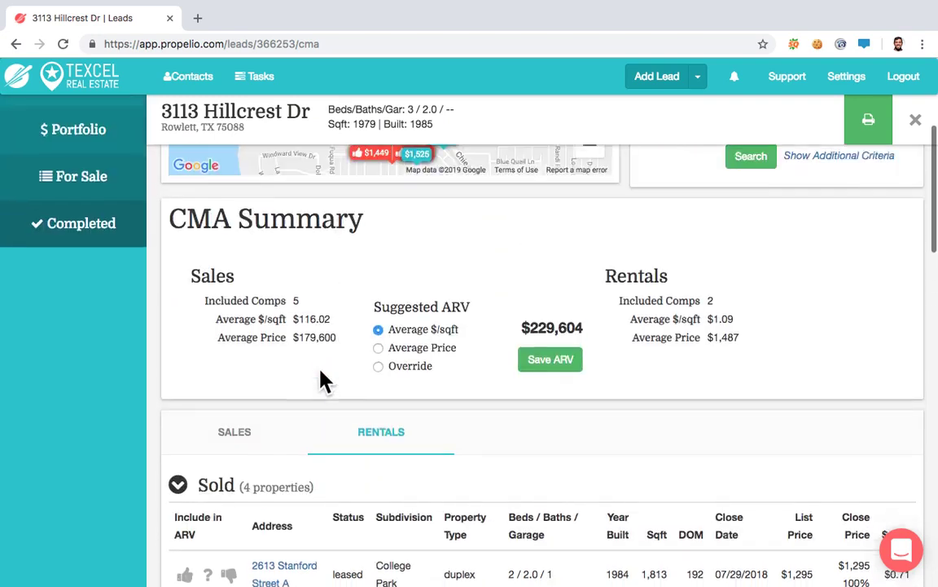
drag(617, 310, 748, 356)
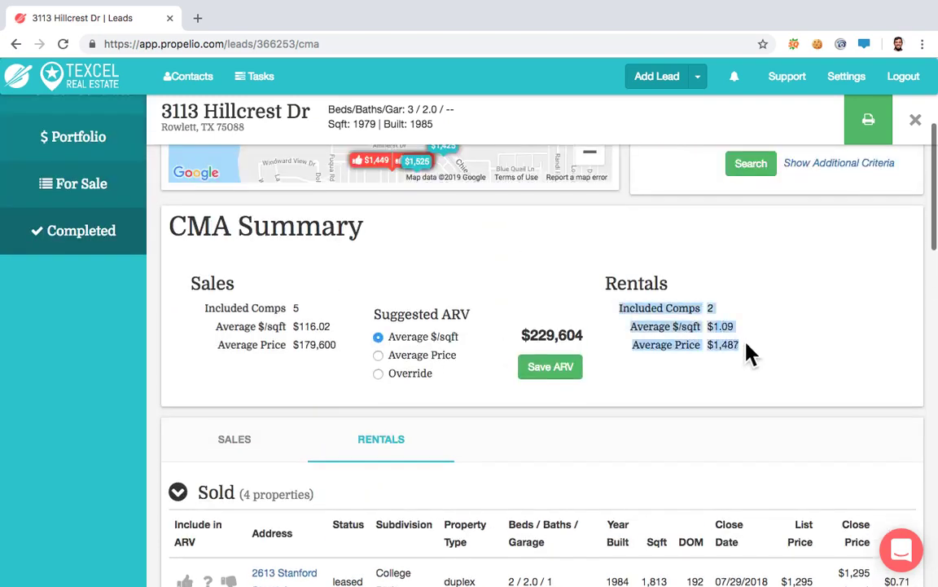
click(750, 355)
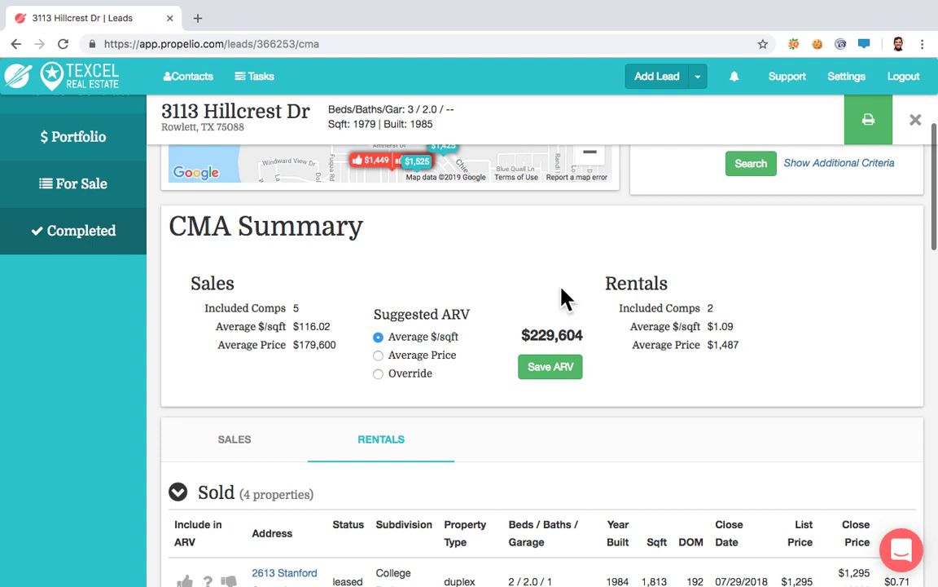
scroll(688, 303, up, 1)
scroll(688, 309, up, 5)
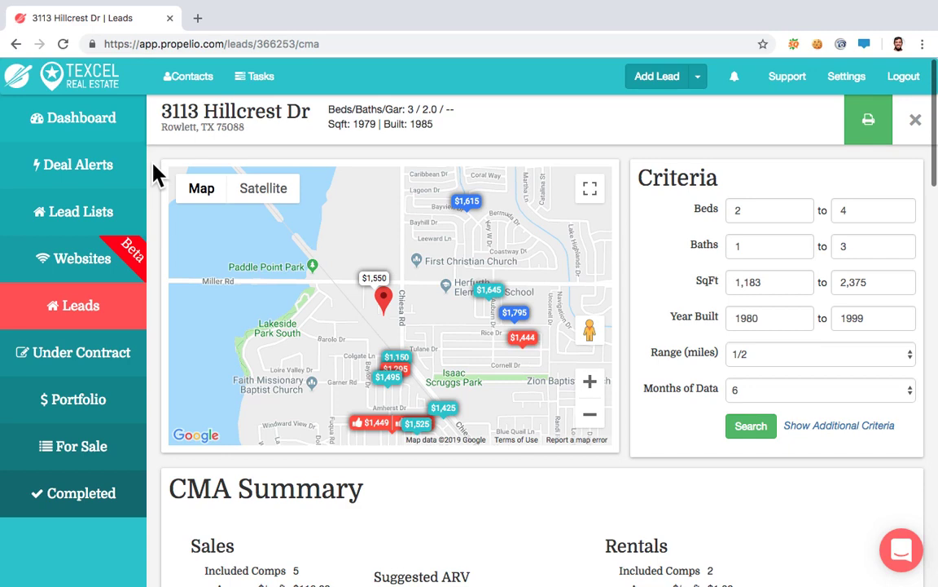
scroll(669, 334, down, 3)
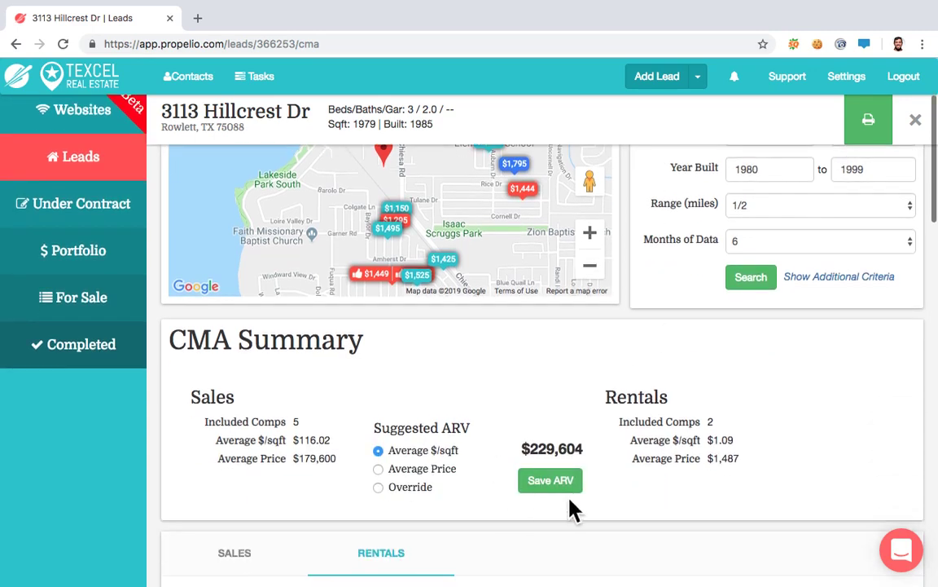
click(549, 480)
scroll(651, 346, up, 3)
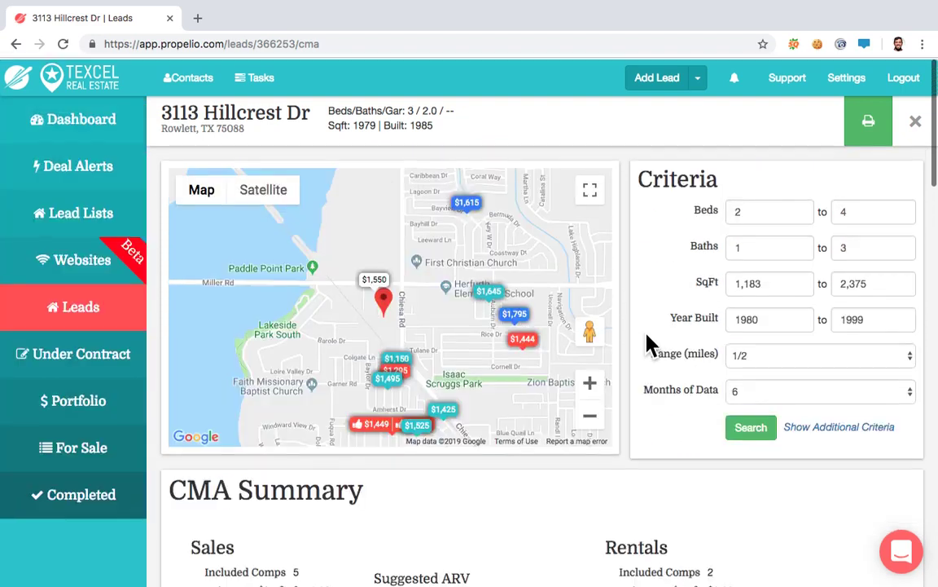
- Close the CMA and check the $229,604 ARV under the lead's Financials
click(917, 123)
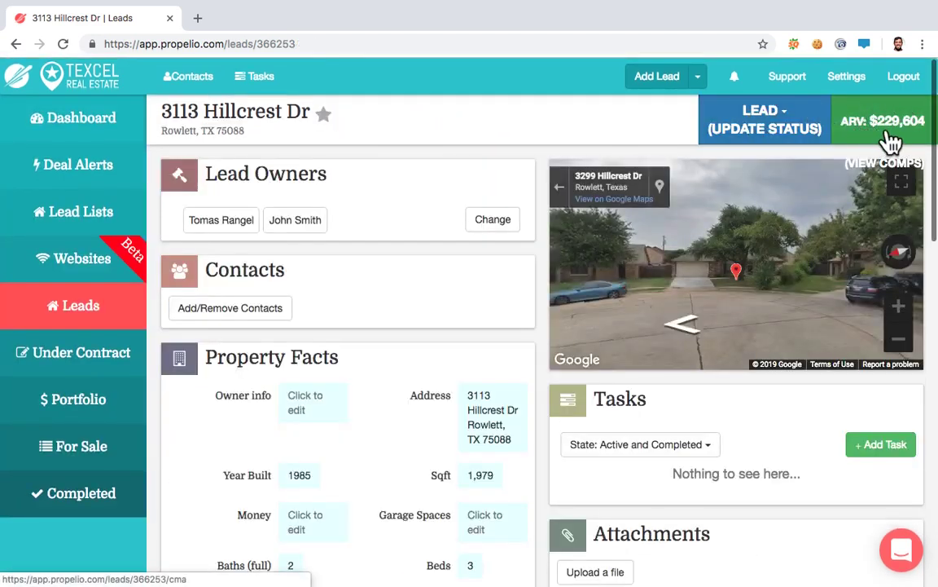
scroll(479, 399, down, 1)
scroll(479, 400, down, 4)
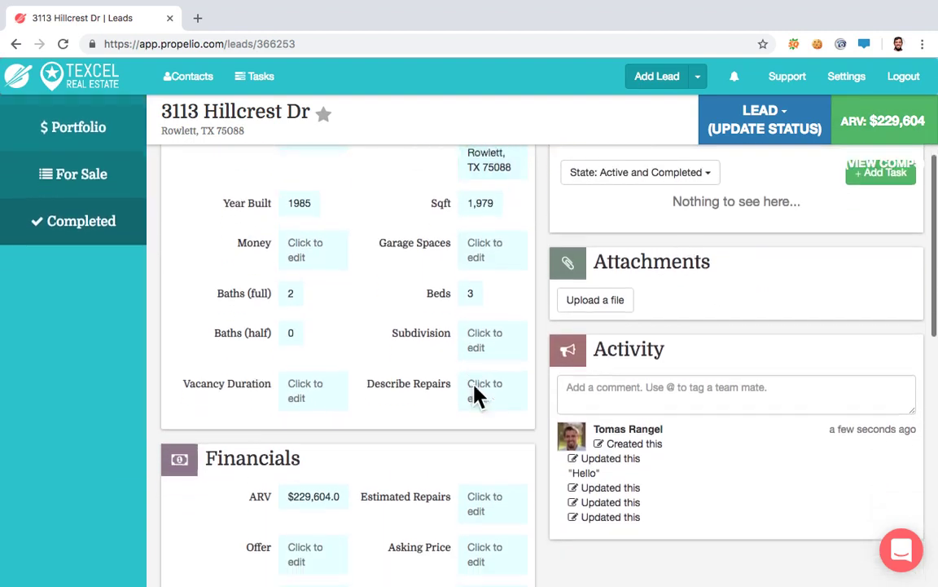
drag(245, 466, 366, 472)
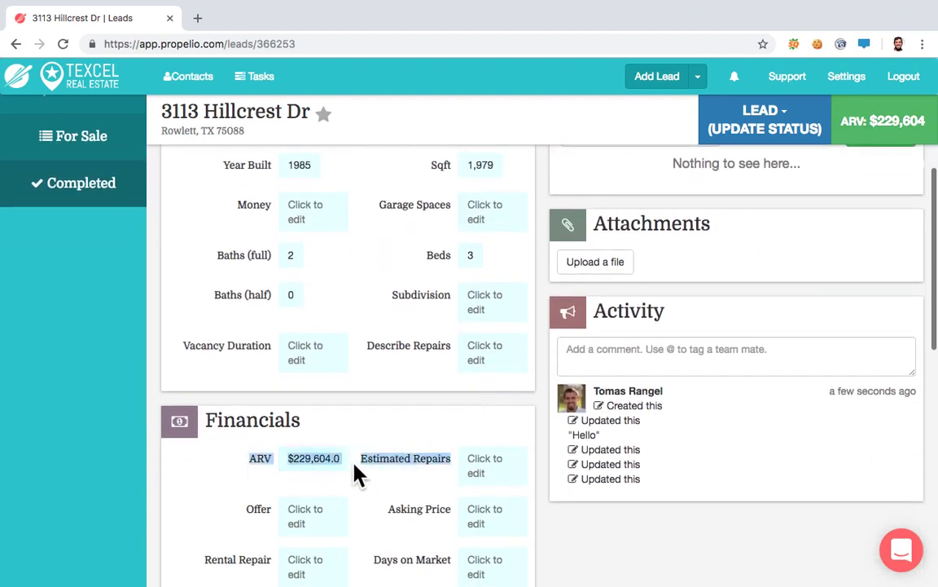
click(444, 399)
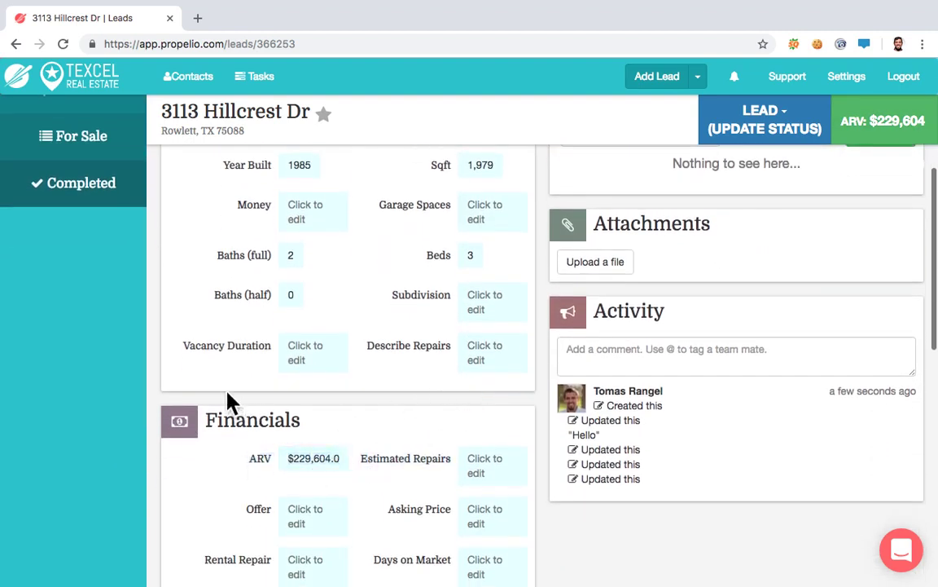
scroll(153, 373, up, 4)
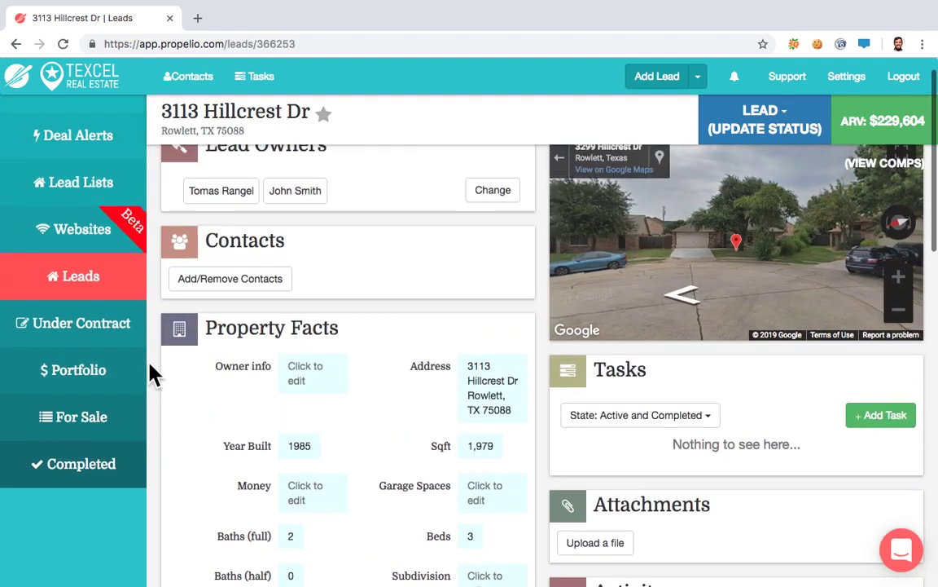
scroll(151, 370, up, 1)
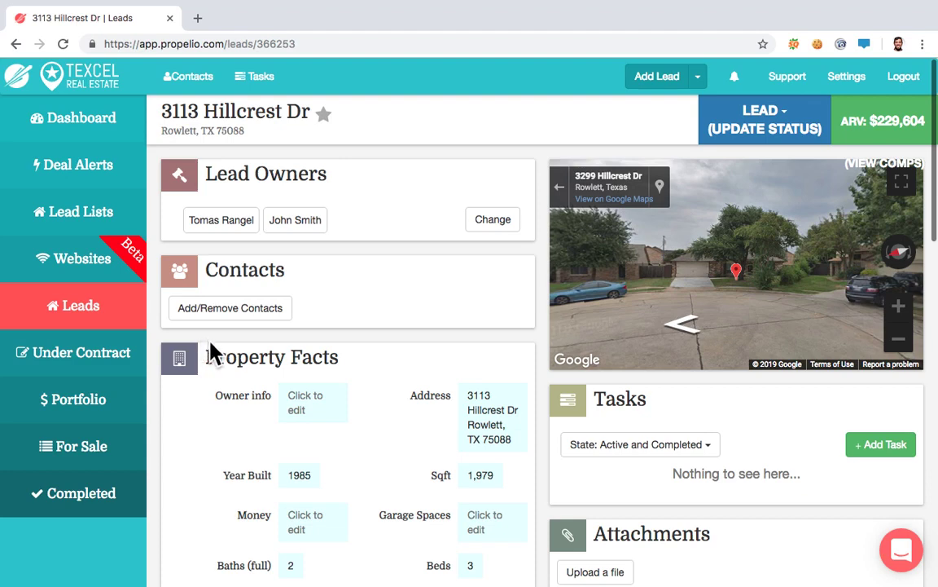
- Go to Lead Lists and review the list of covered markets
click(96, 212)
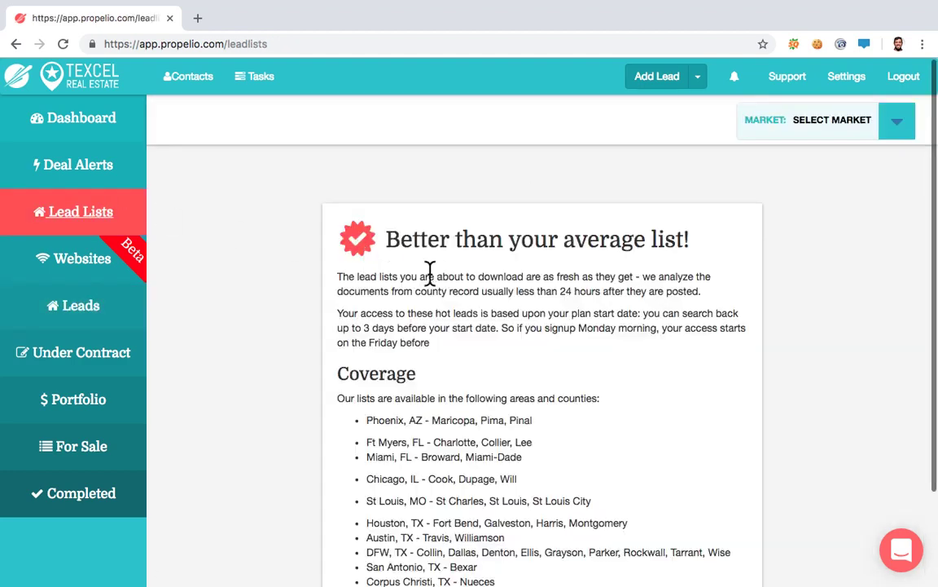
scroll(342, 351, down, 2)
drag(356, 353, 505, 530)
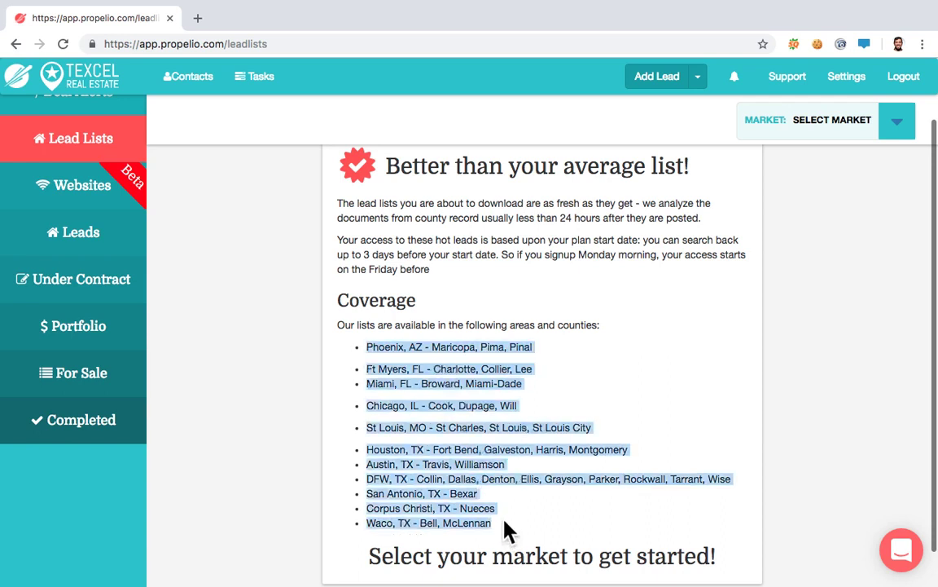
click(555, 482)
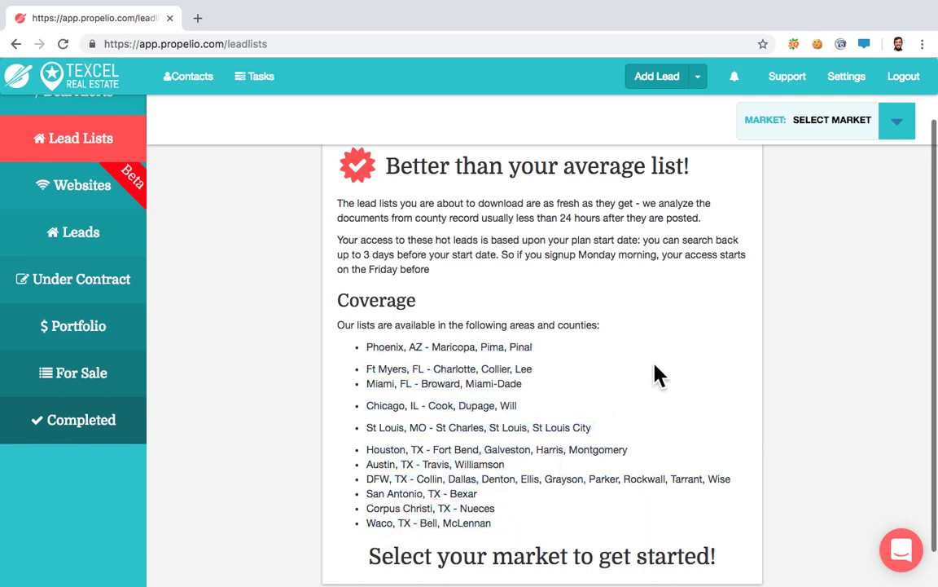
scroll(676, 343, up, 1)
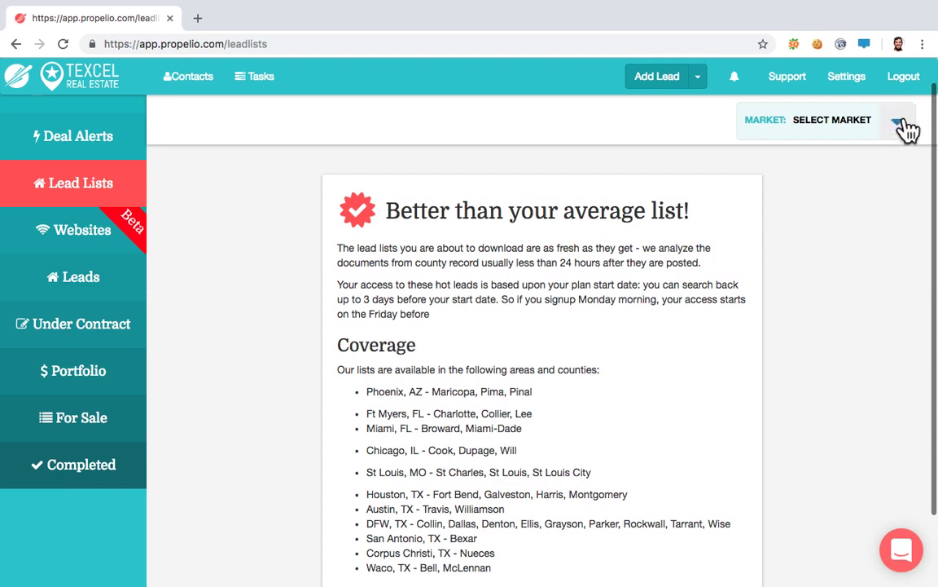
- Select the DFW, TX market, showing 252 leads from 01/23/2019 to 01/25/2019
click(903, 124)
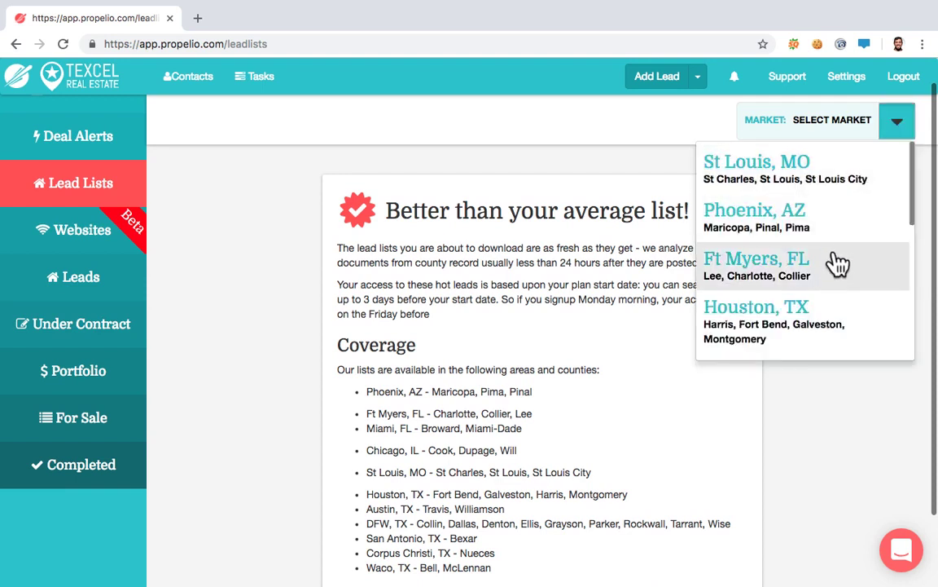
scroll(838, 264, down, 5)
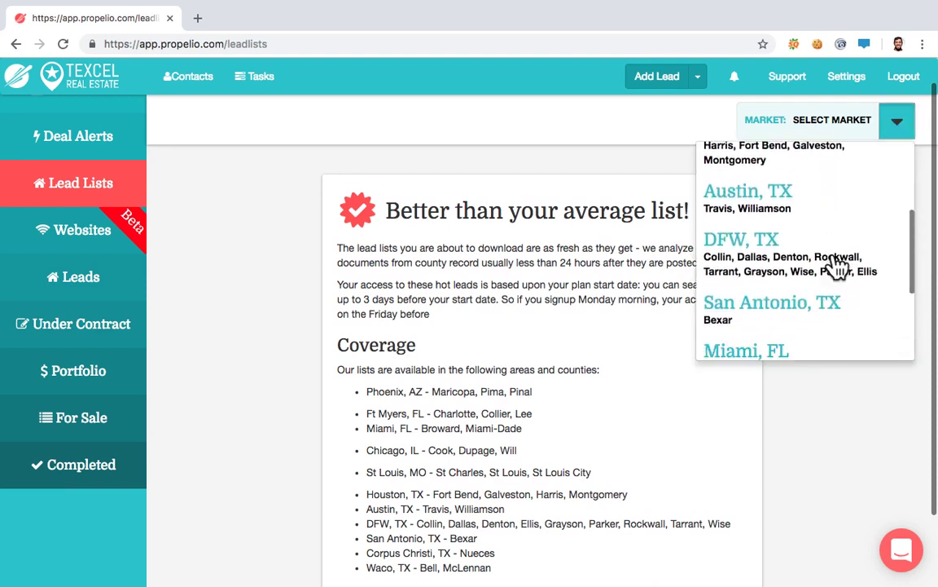
click(773, 262)
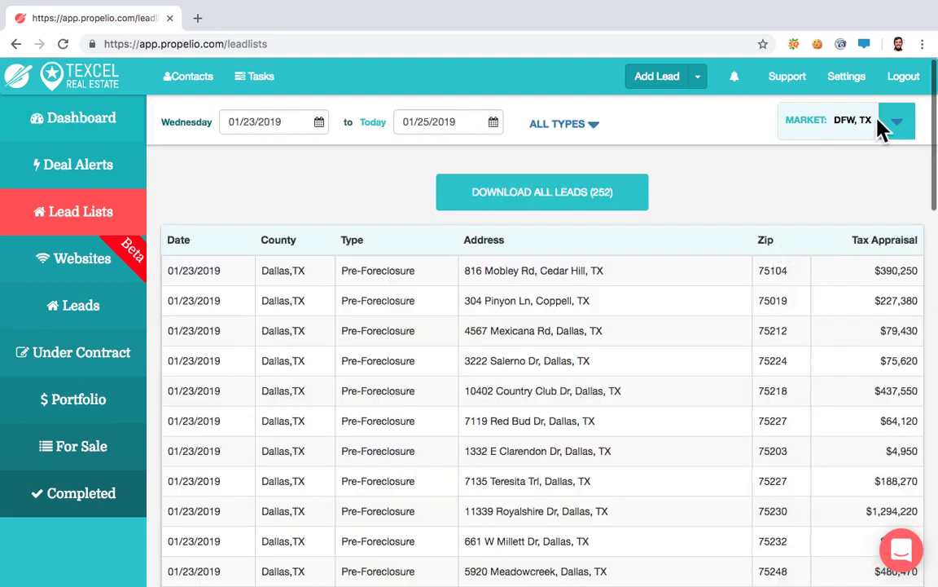
- Include all lead types and move the start date to 01/21/2019, giving 329 leads
click(574, 128)
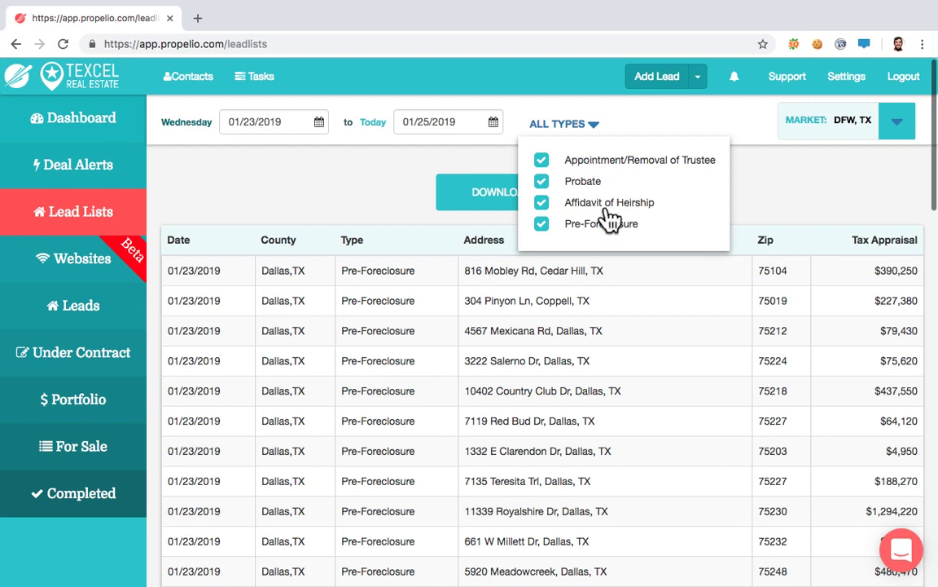
click(339, 211)
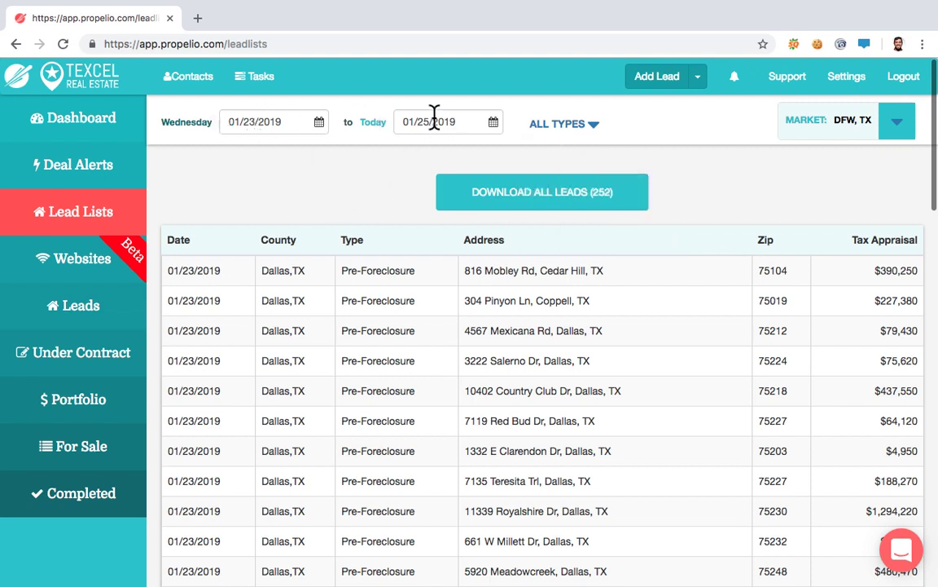
click(319, 123)
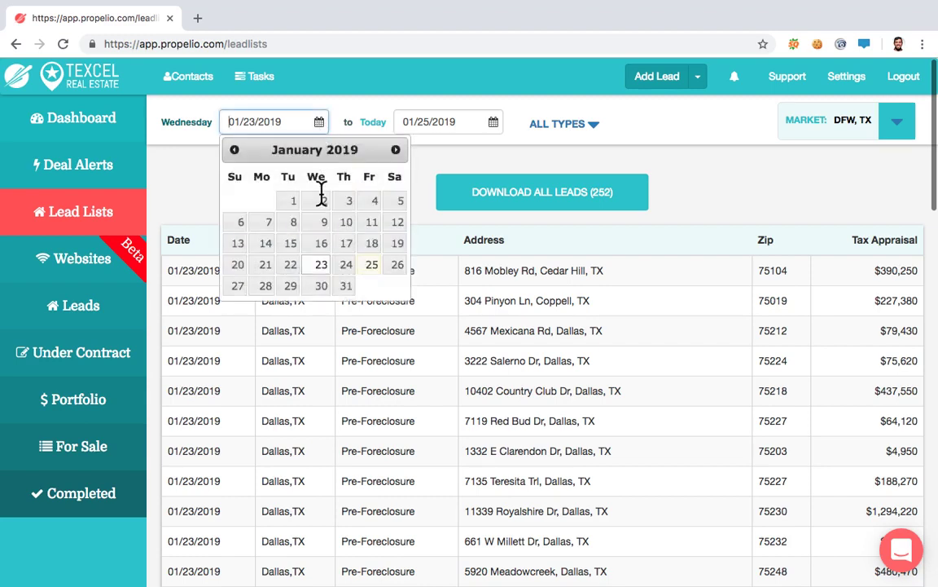
click(267, 271)
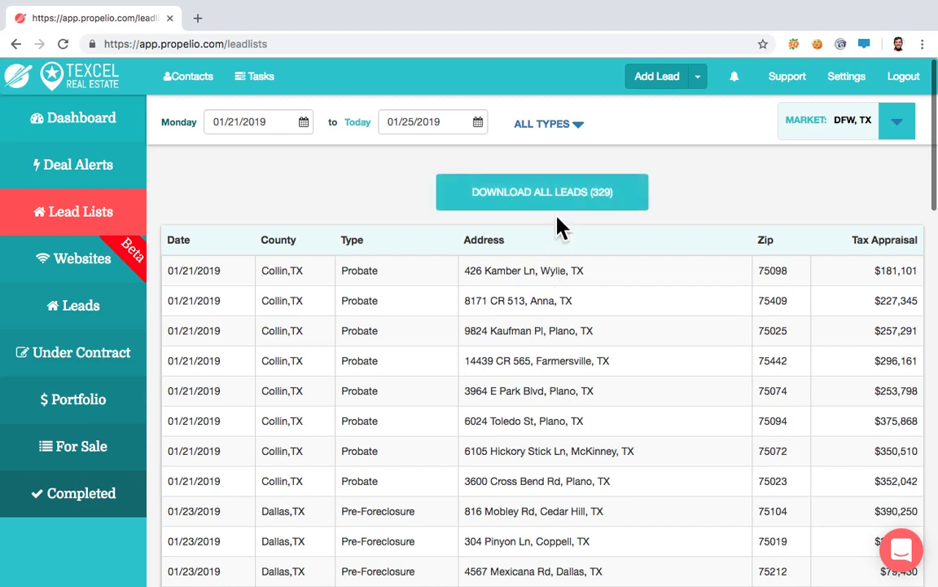
key(ctrl+Up)
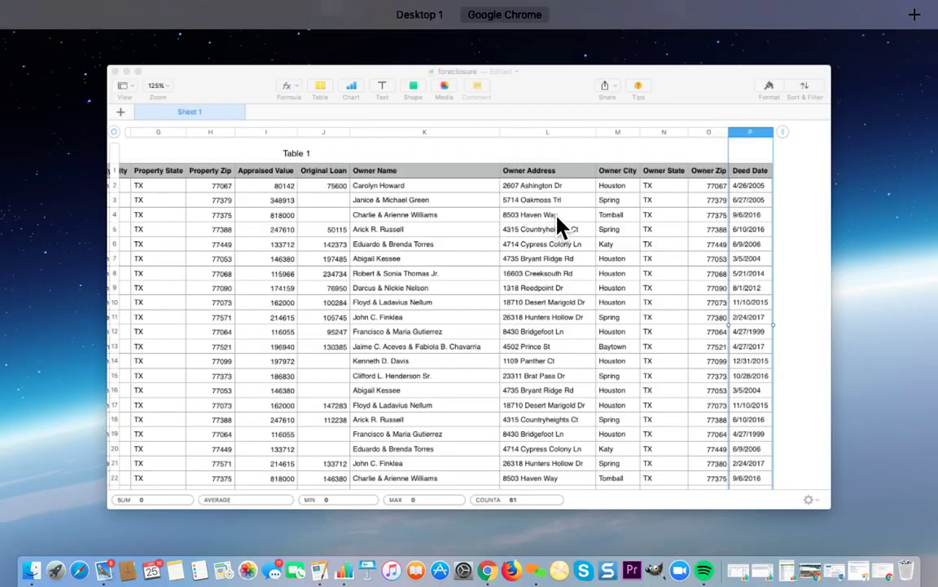
- Bring the foreclosure spreadsheet forward and select its Sale Date column
click(444, 268)
click(367, 262)
scroll(367, 263, left, 5)
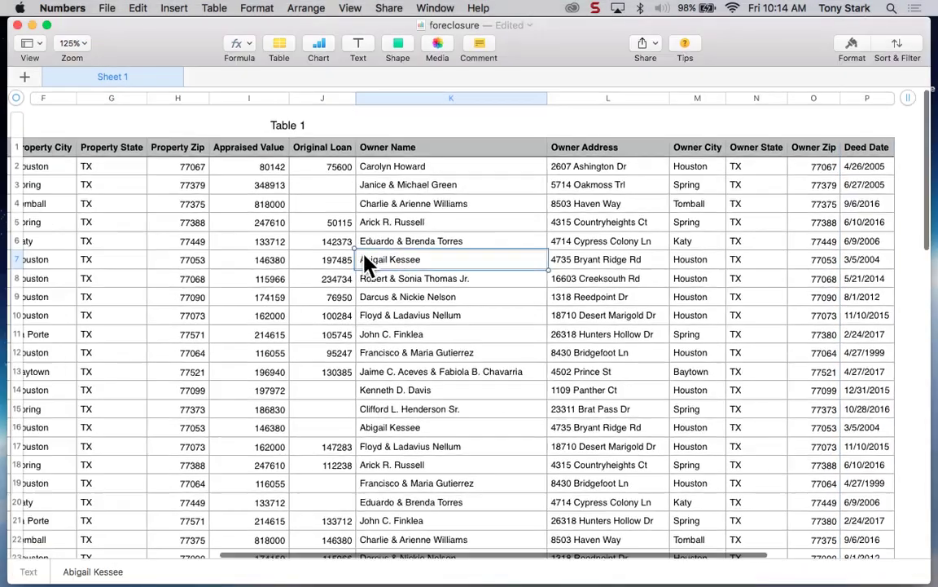
scroll(366, 263, left, 4)
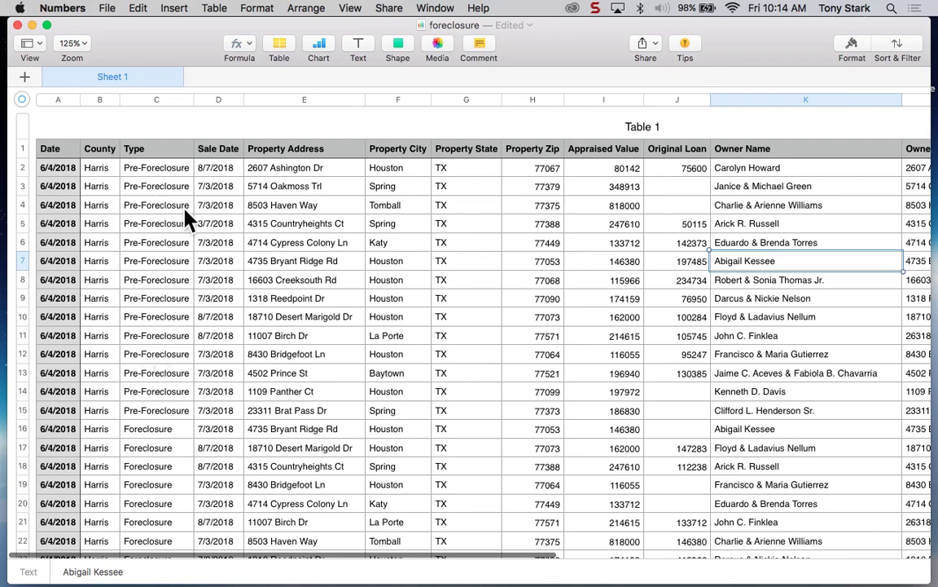
click(219, 99)
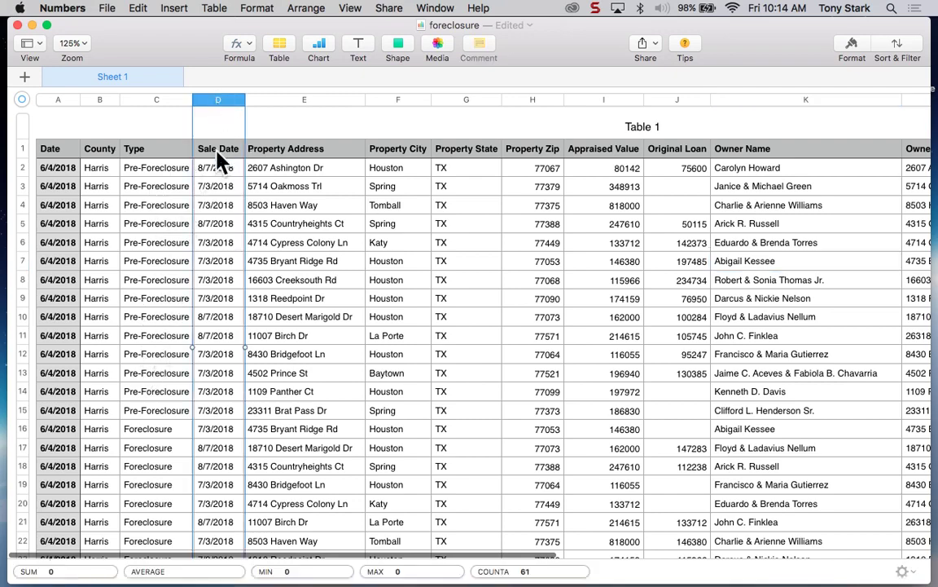
scroll(231, 310, right, 5)
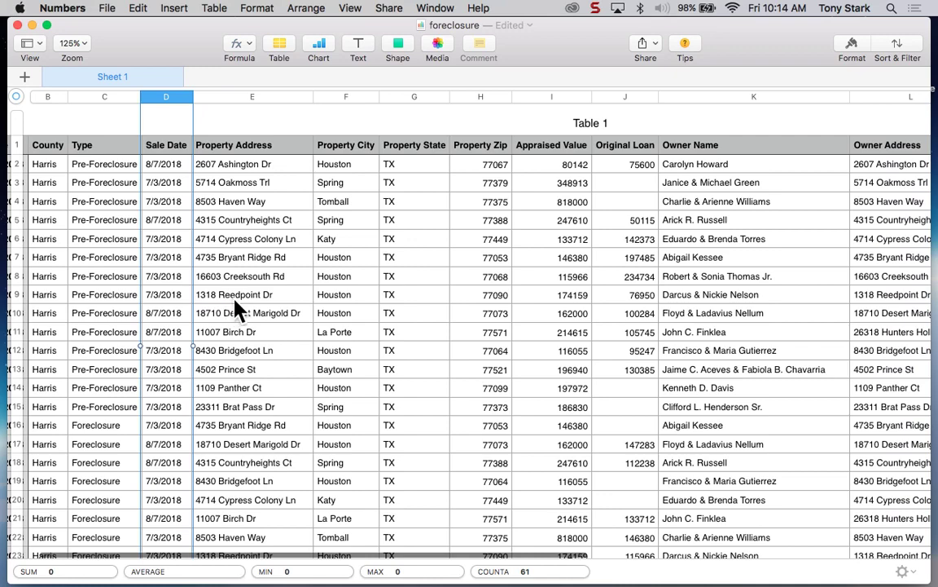
scroll(303, 251, right, 5)
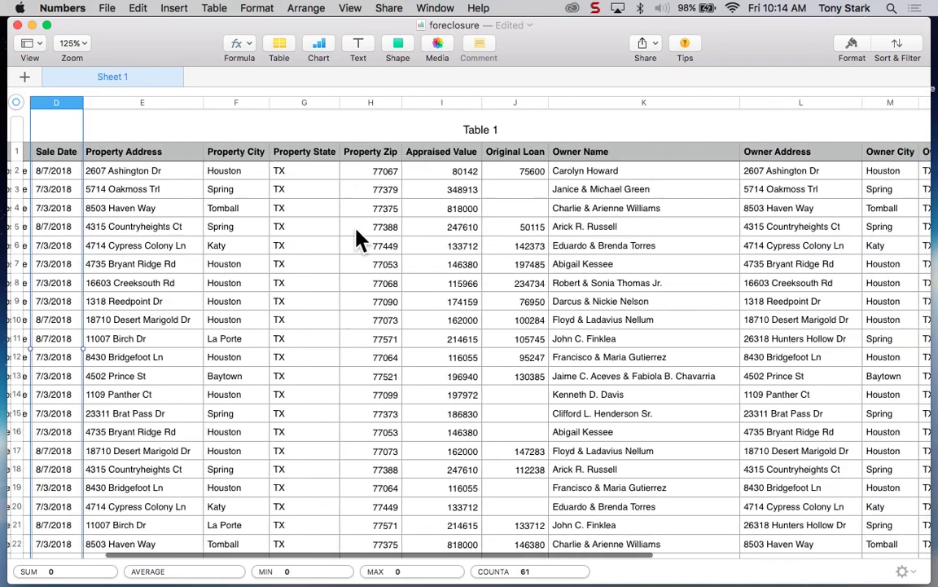
- Check status-bar totals for the Appraised Value, Original Loan and Deed Date columns
click(451, 103)
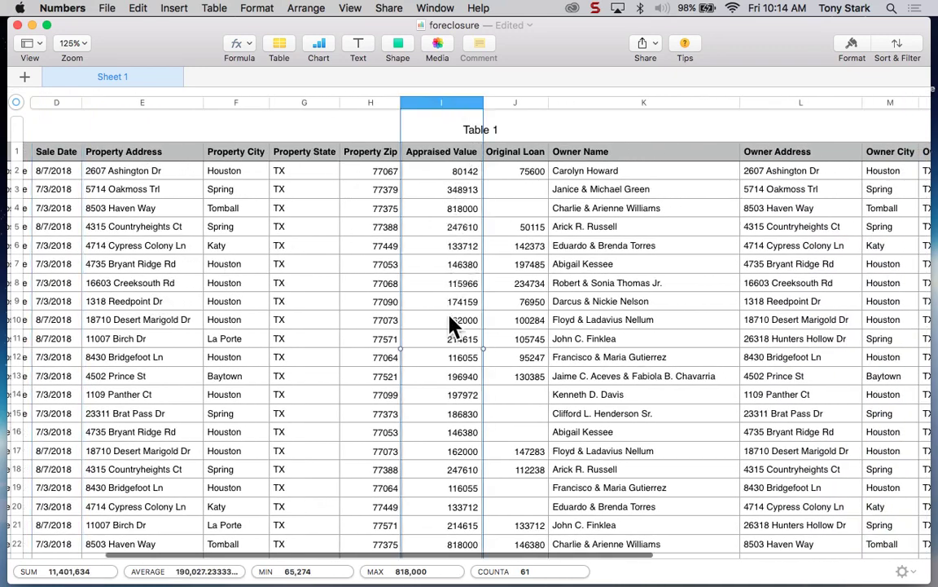
scroll(454, 324, right, 1)
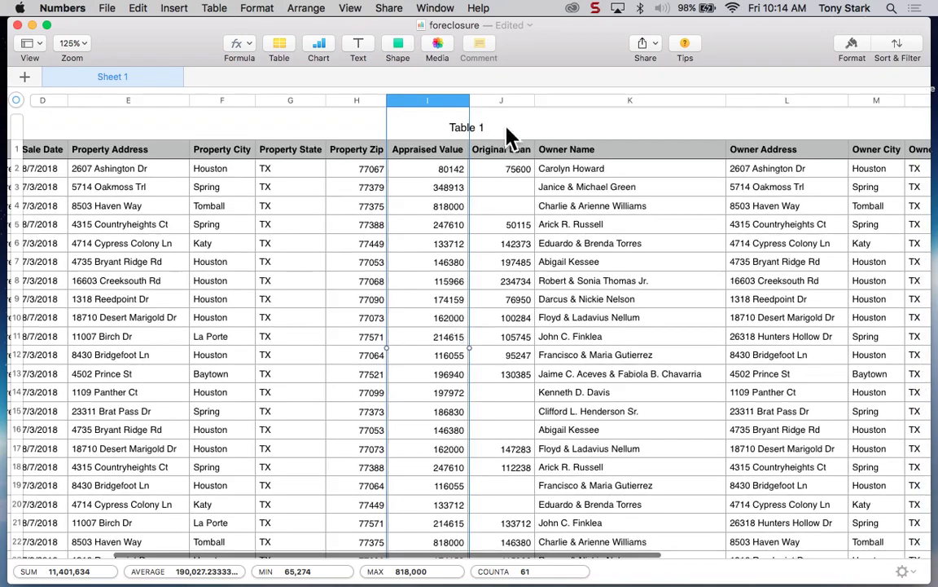
click(505, 102)
scroll(509, 298, right, 1)
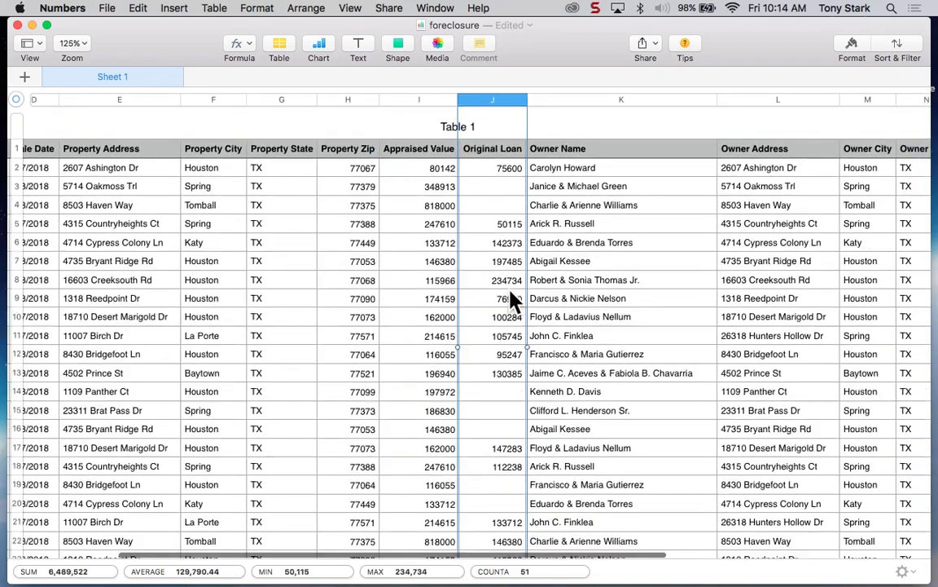
scroll(493, 261, right, 5)
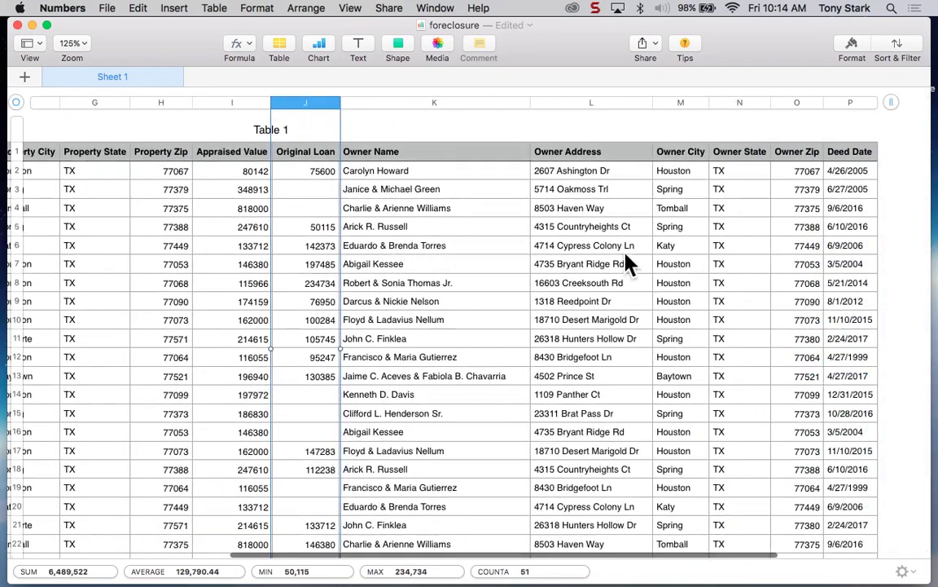
click(852, 102)
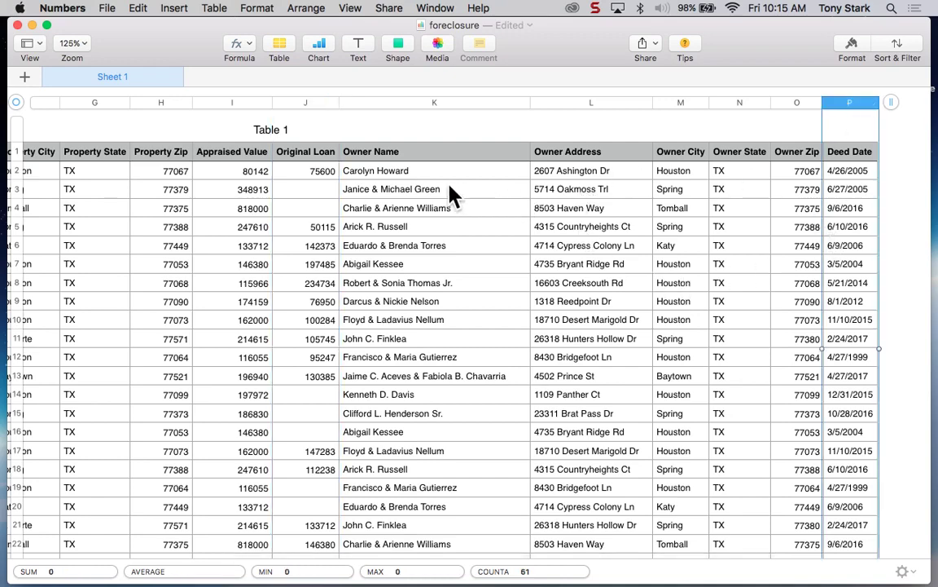
scroll(334, 234, left, 6)
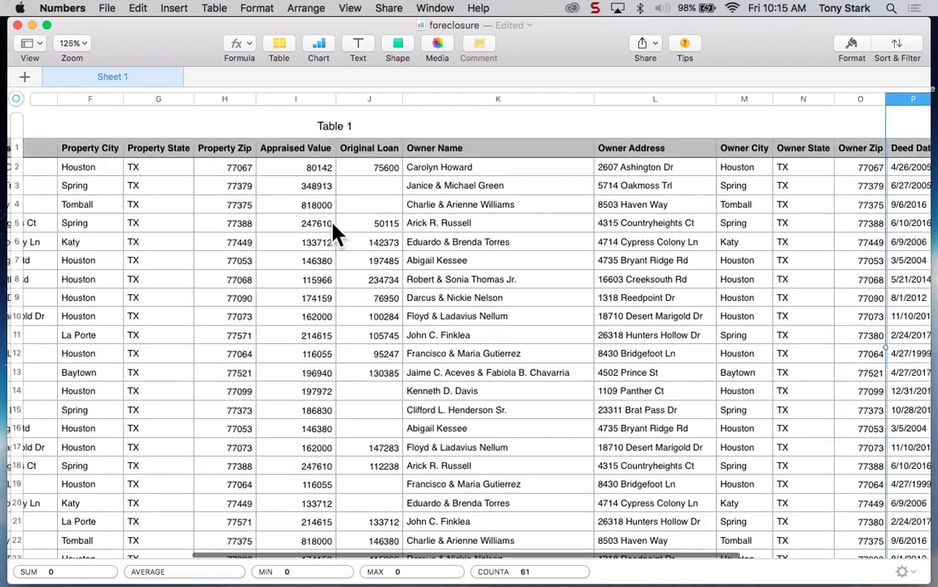
scroll(334, 232, left, 2)
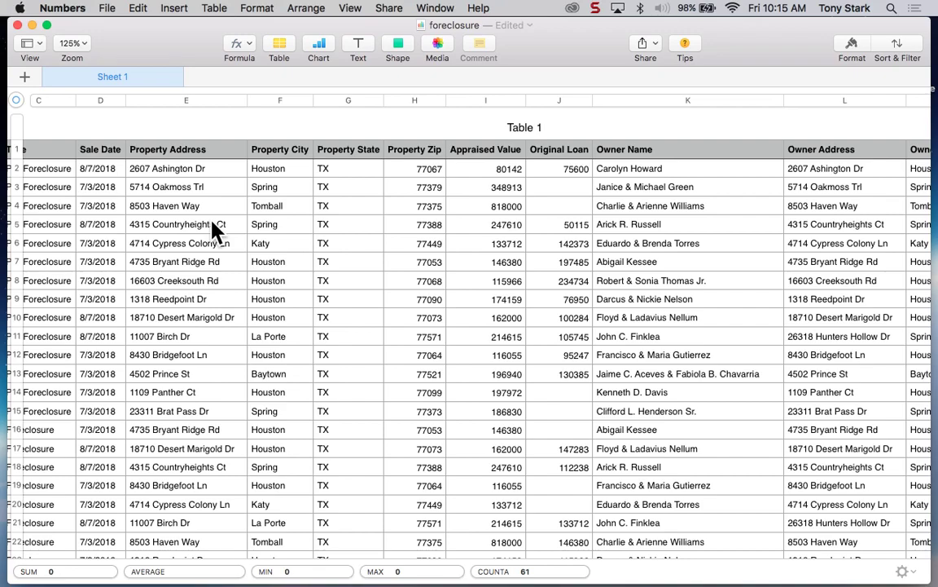
key(ctrl+Up)
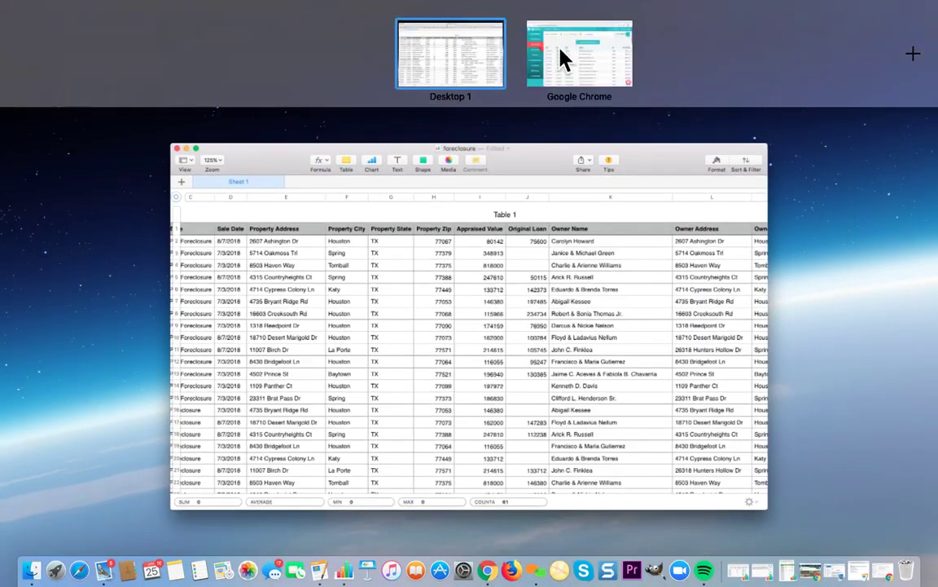
- Back in Propelio's Lead Lists, download all 329 leads, then go to Deal Alerts
click(565, 58)
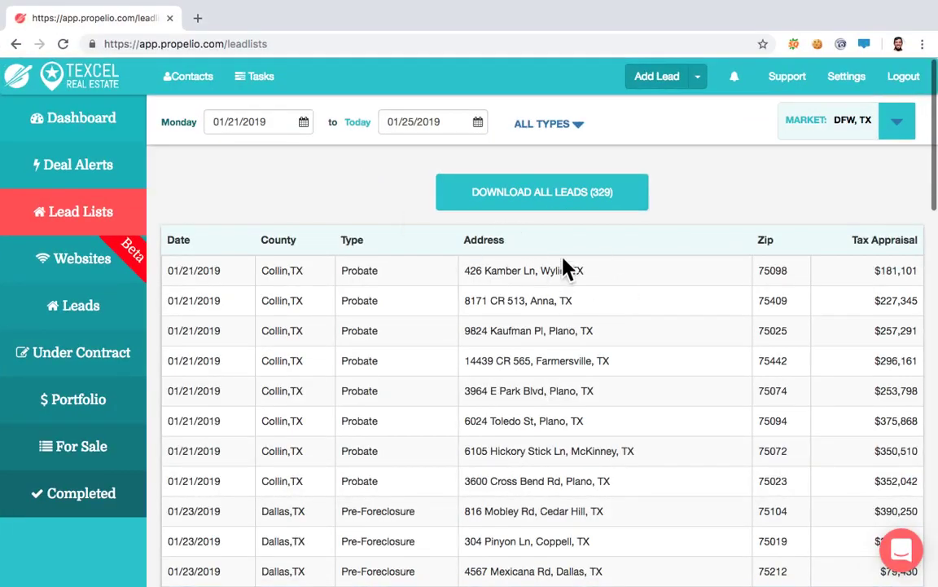
drag(176, 271, 839, 583)
click(749, 284)
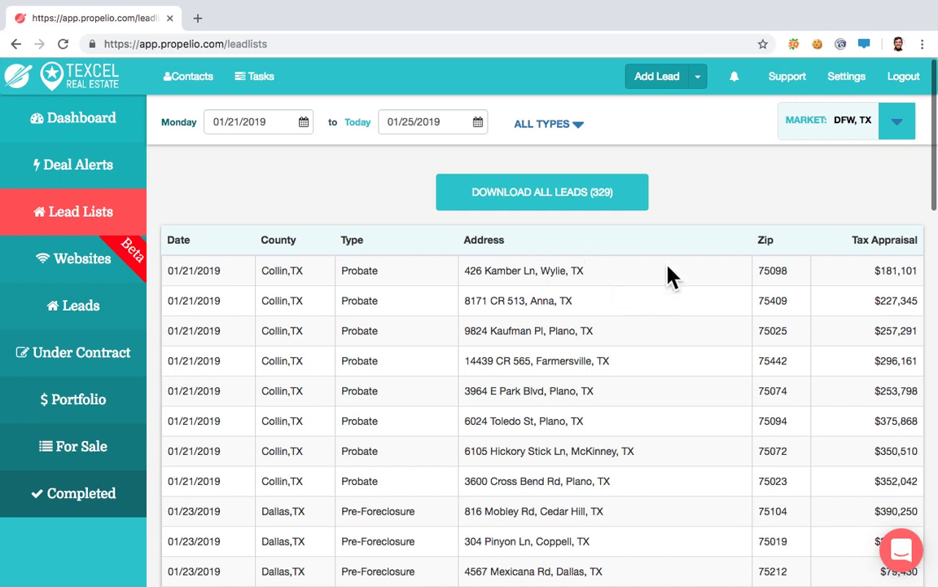
click(530, 194)
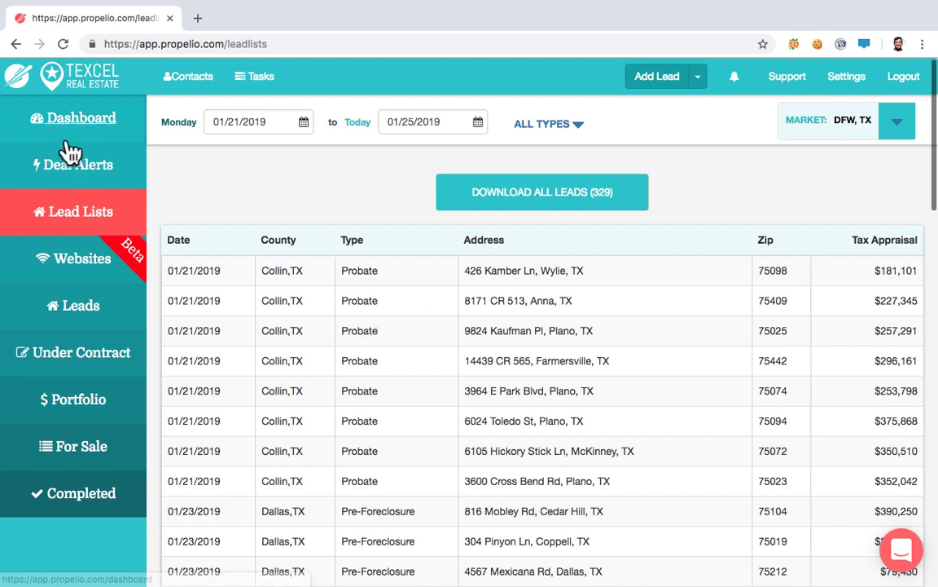
click(97, 184)
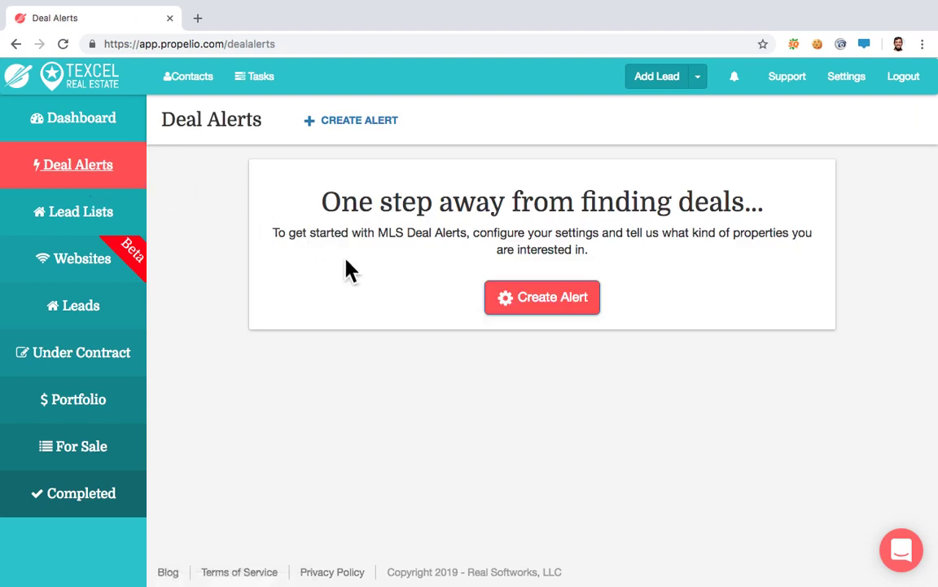
- Start a new deal alert for the Dallas/Ft Worth market
click(562, 298)
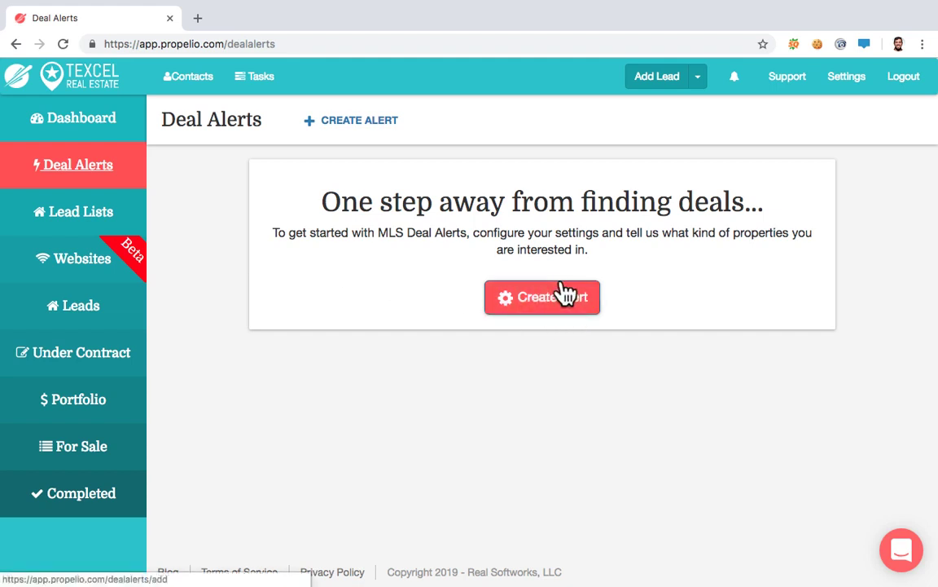
click(272, 237)
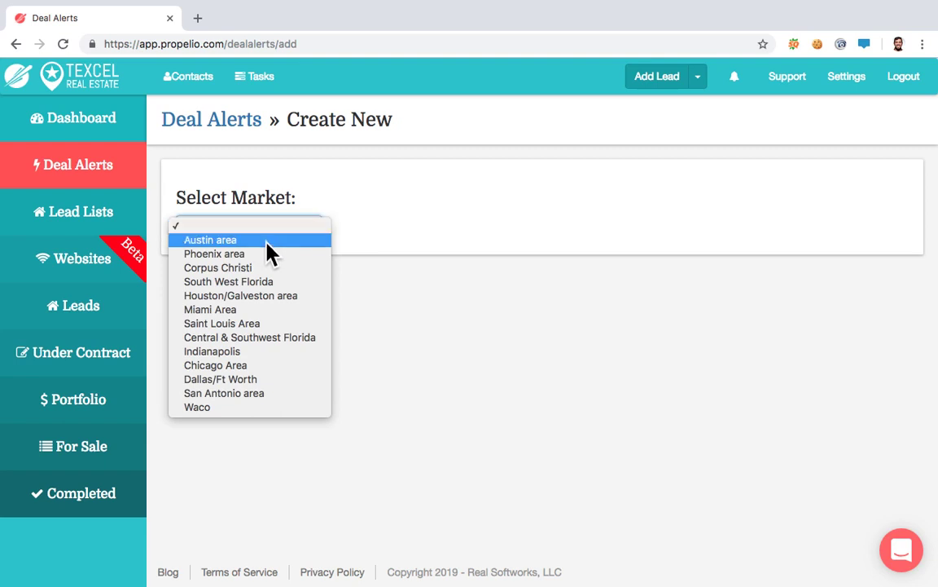
click(247, 381)
- Include single family, condo, townhouse, half duplex and farm/ranch property types
scroll(329, 360, down, 3)
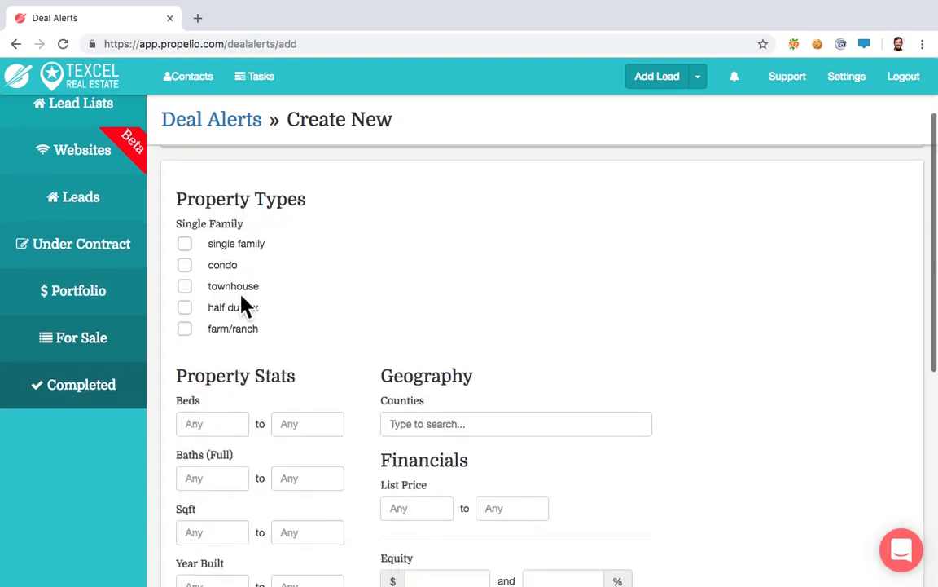
click(187, 246)
click(186, 266)
click(186, 287)
click(187, 309)
click(187, 330)
- Set the beds range to 2–5 and baths to 1–4
scroll(372, 352, down, 3)
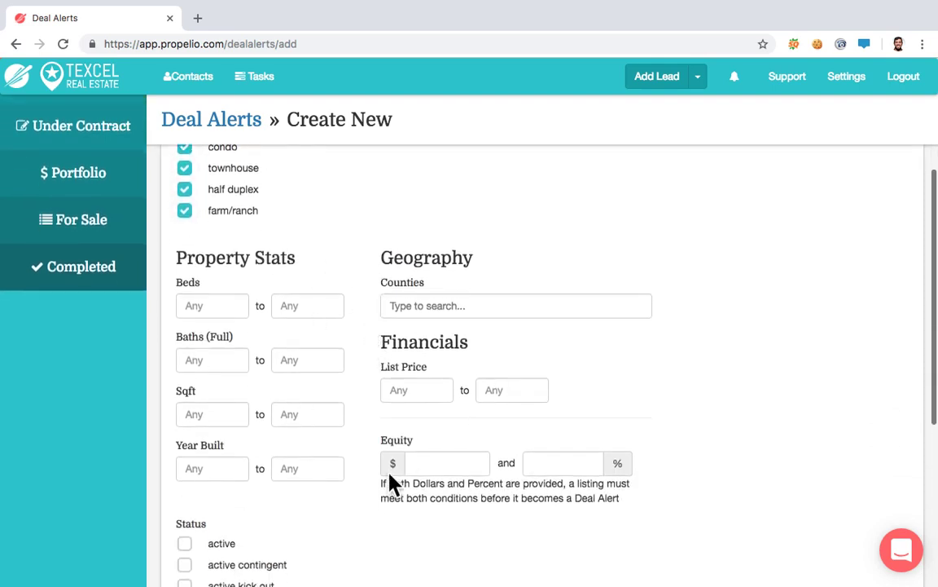
click(215, 307)
text(2)
key(Tab)
text(5)
key(Tab)
text(1)
key(Tab)
text(4)
- Set square footage to 800–5,000 and year built to 1920–2017
key(Tab)
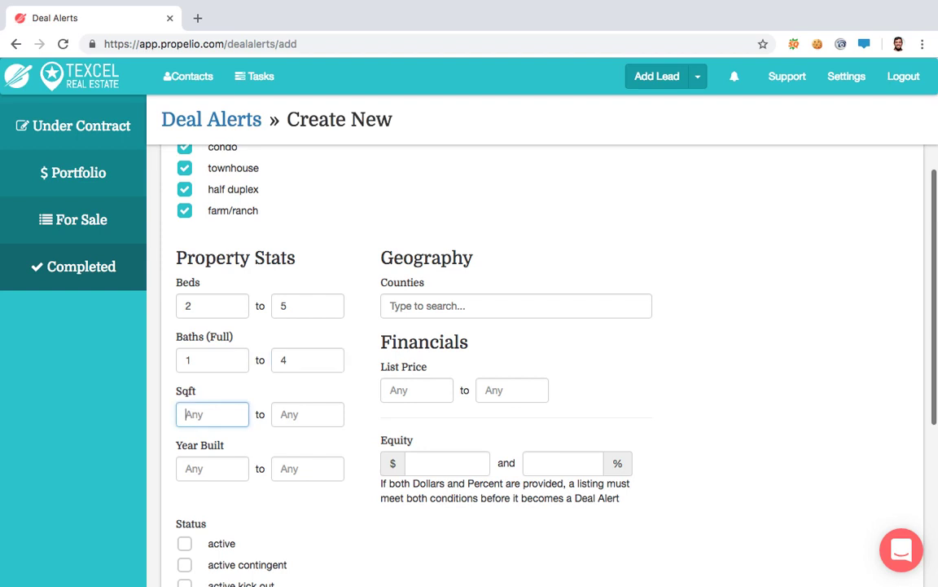
text(800)
key(Tab)
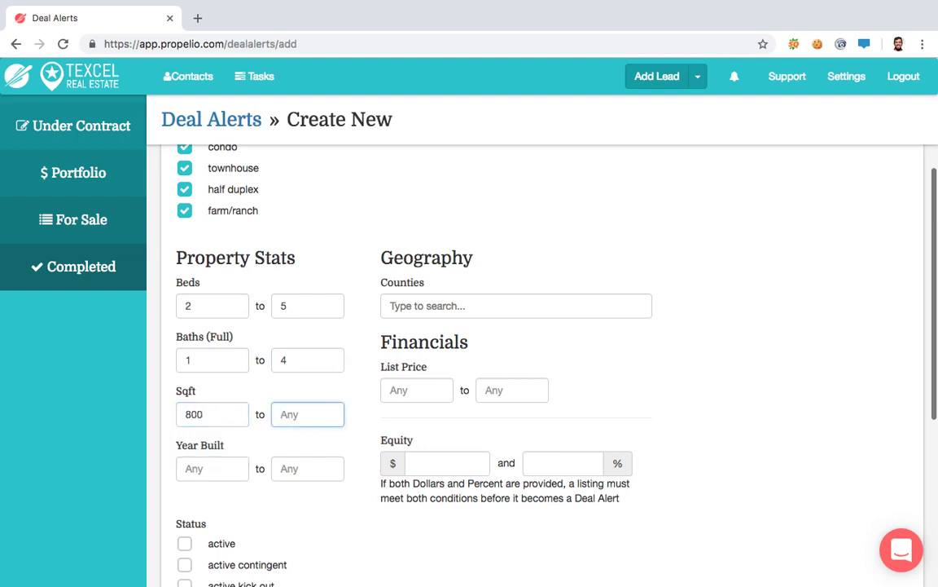
text(5000)
key(Tab)
text(1920)
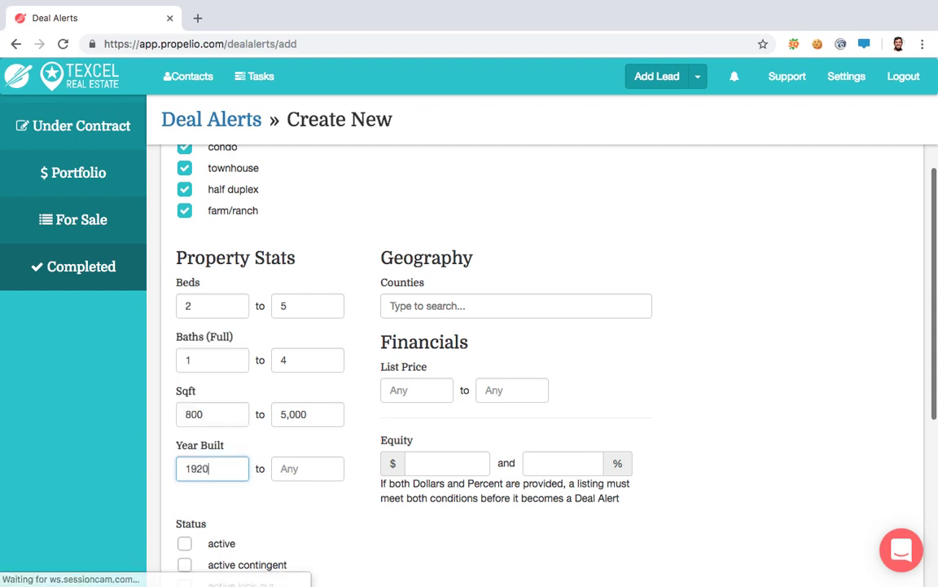
key(Tab)
text(2017)
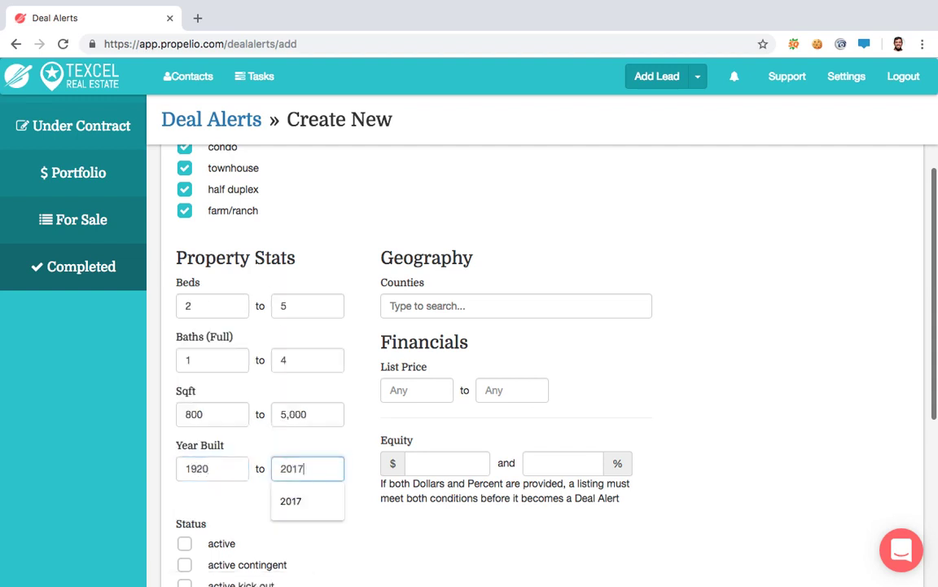
- Add Collin, Dallas, Tarrant and Denton to the alert's counties
key(Tab)
text(col)
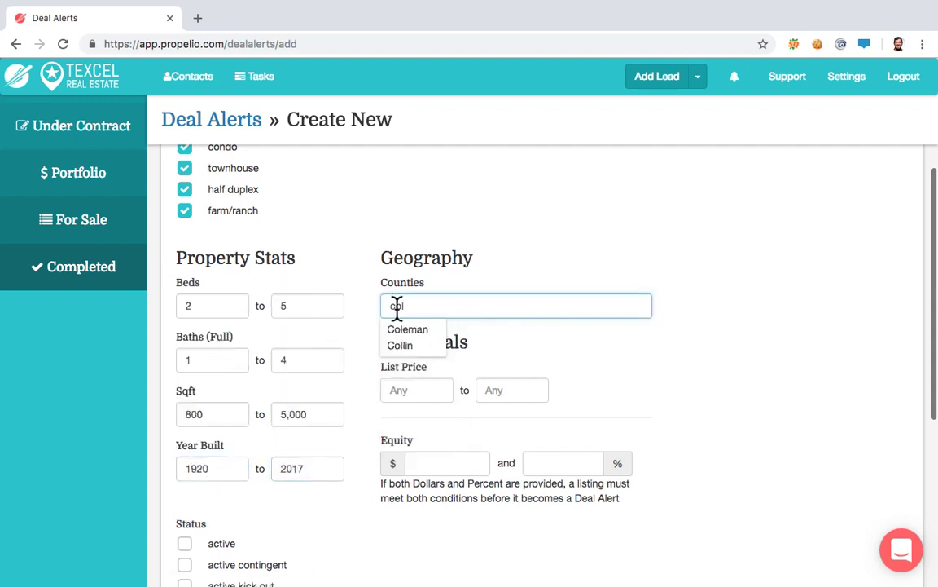
click(407, 345)
text(Dall)
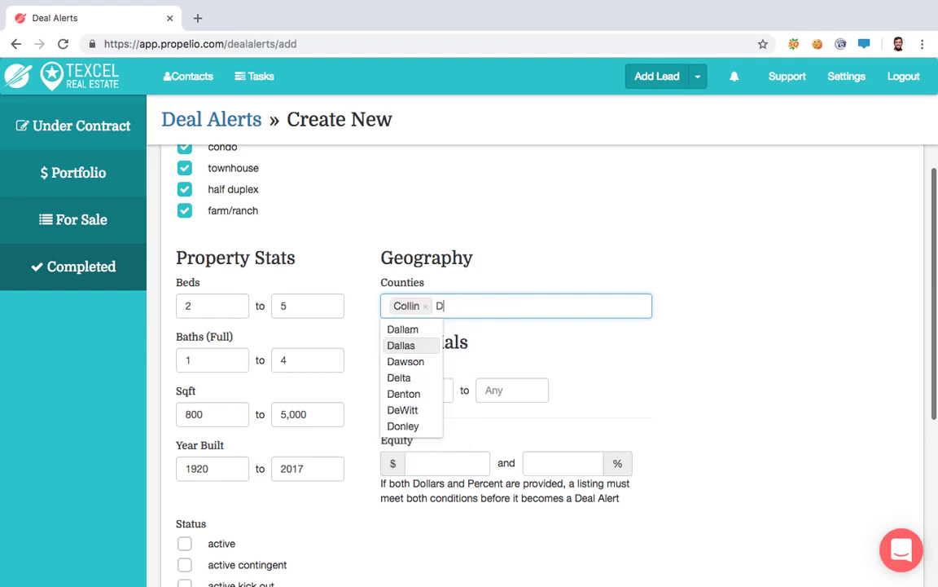
click(417, 350)
text(Tar)
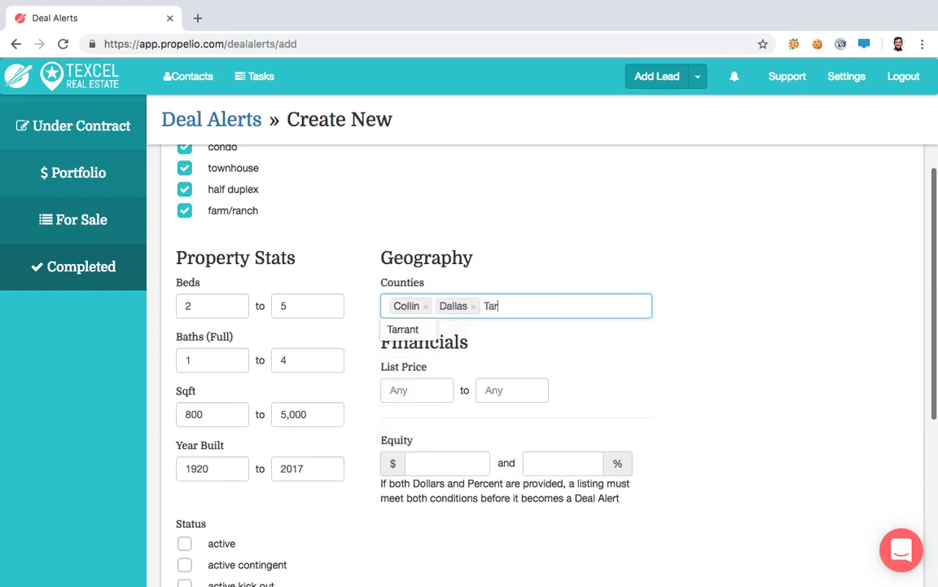
click(417, 332)
text(Den)
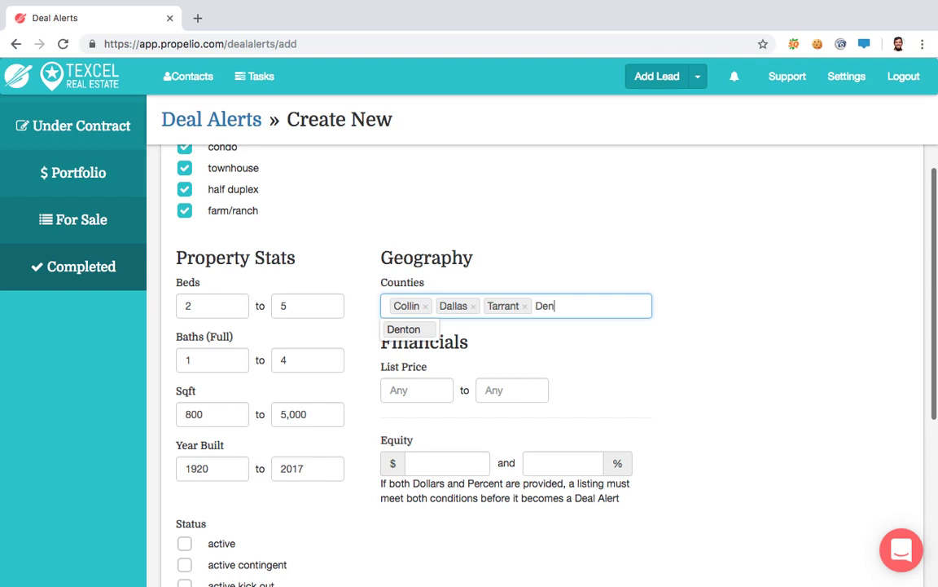
click(411, 330)
click(650, 366)
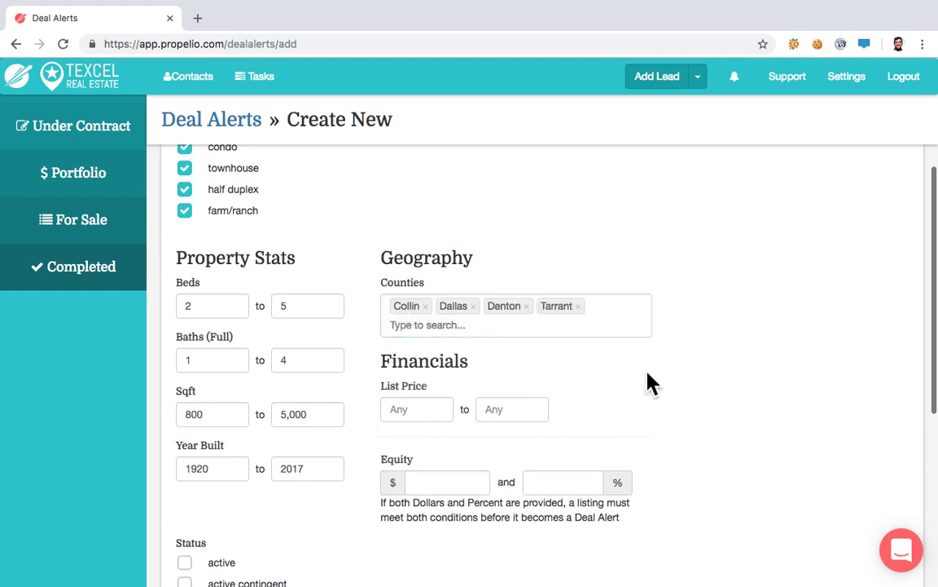
scroll(649, 382, down, 1)
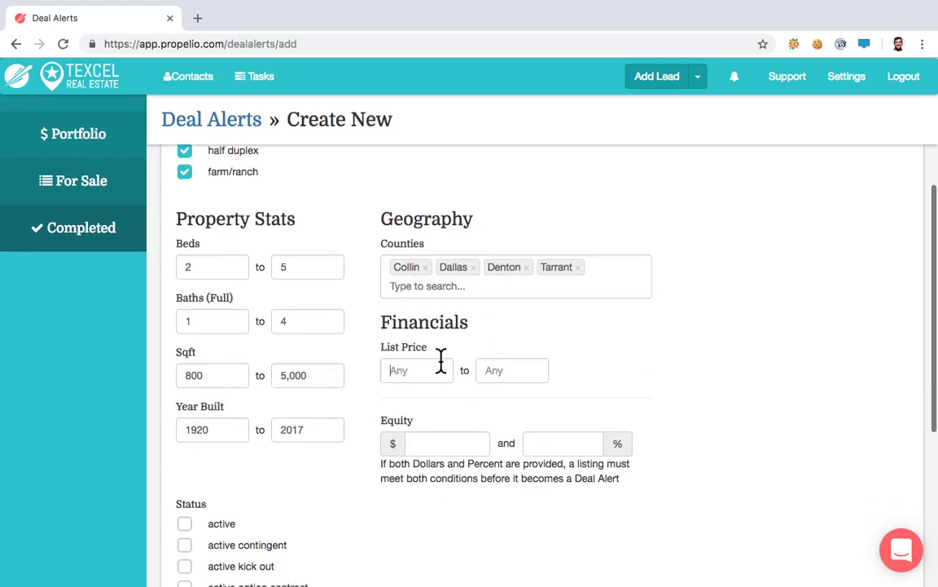
- Set the list price range to $20,000–$500,000
click(440, 363)
text(20,000)
key(Tab)
text(500,000)
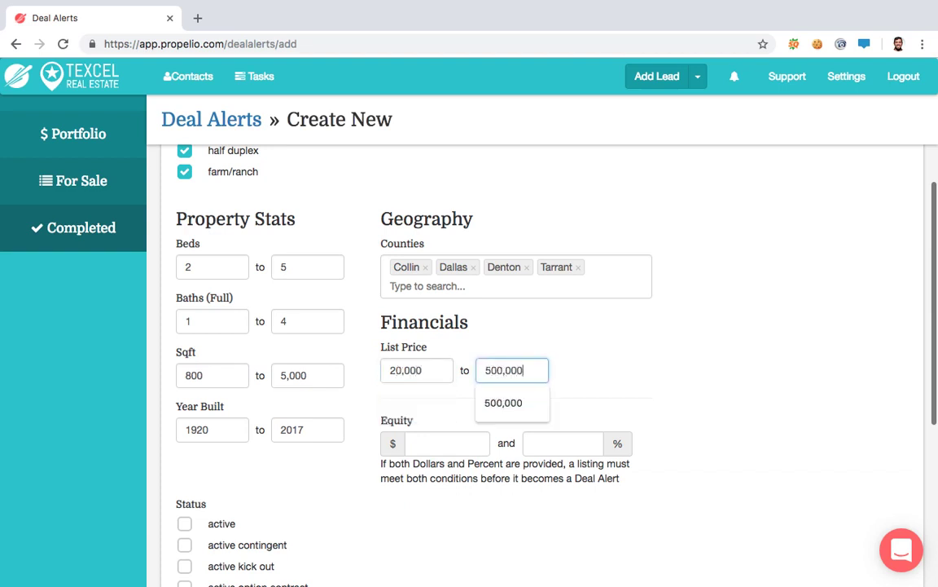
key(Tab)
- Limit the alert to active listings and check the 4296 matches in the criteria summary
scroll(366, 351, down, 1)
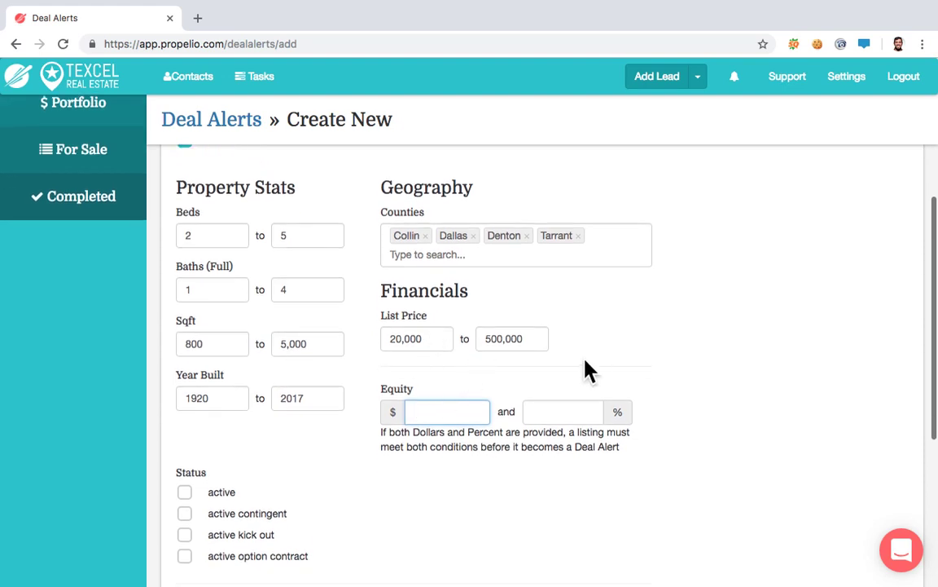
scroll(340, 433, down, 3)
click(185, 420)
scroll(197, 395, down, 4)
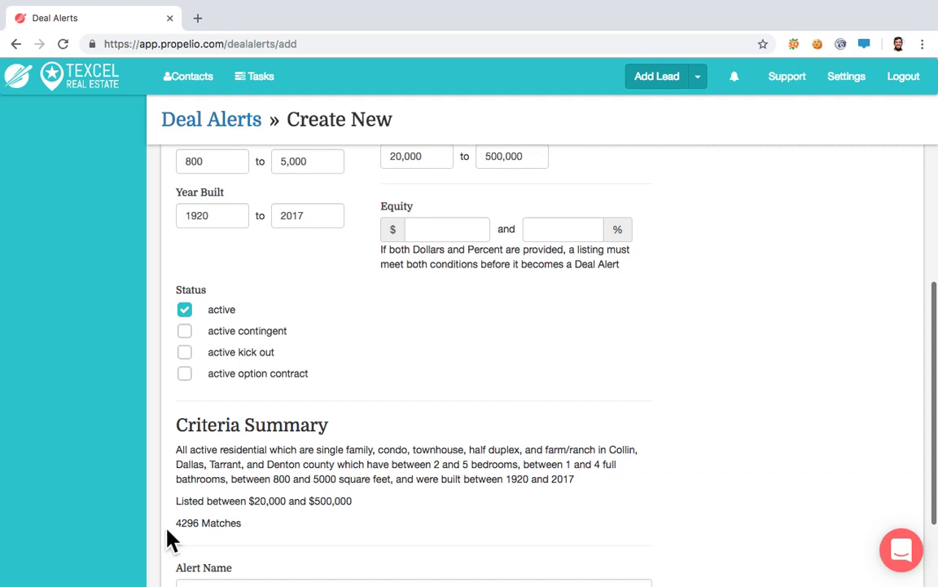
drag(174, 523, 256, 526)
click(256, 526)
click(576, 224)
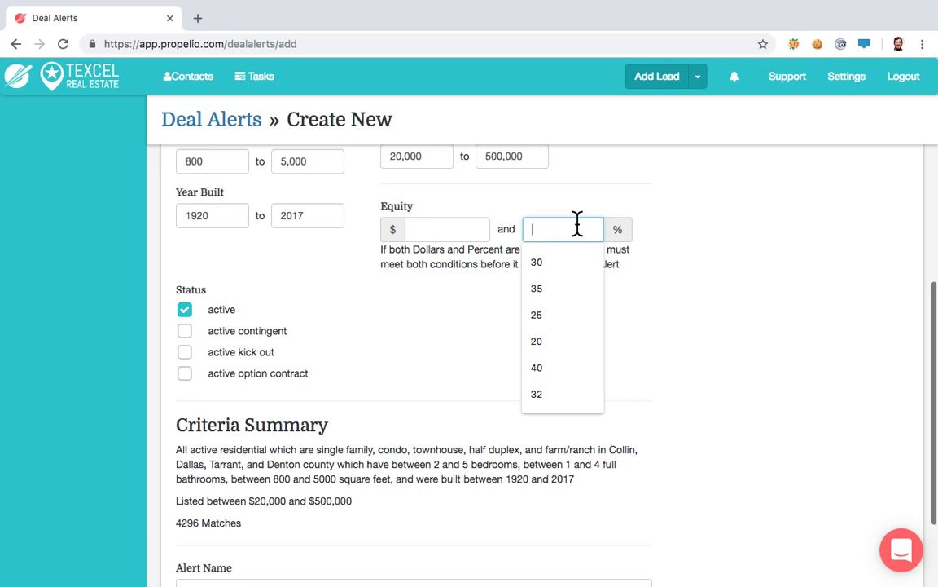
- Require 20% minimum equity and note the resulting 218 matches
text(20)
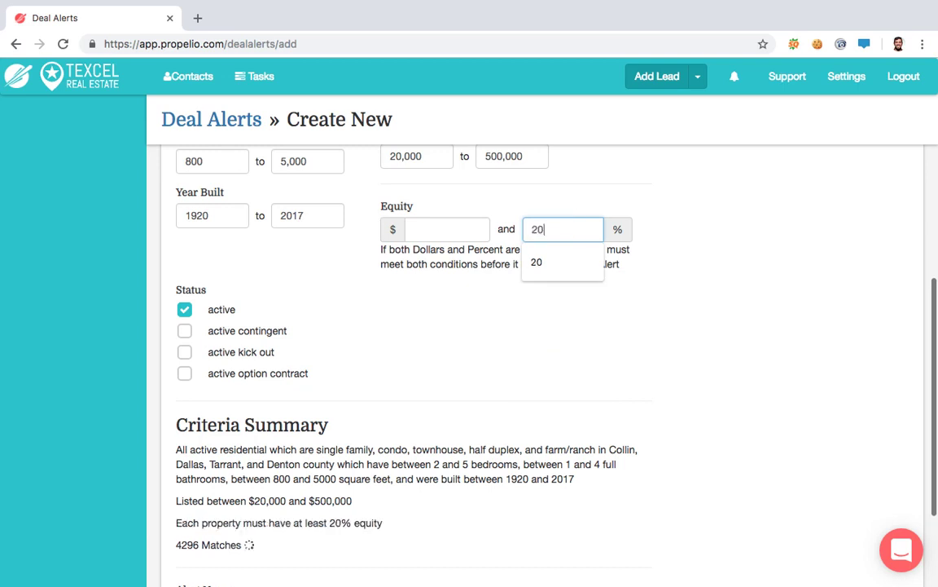
click(658, 287)
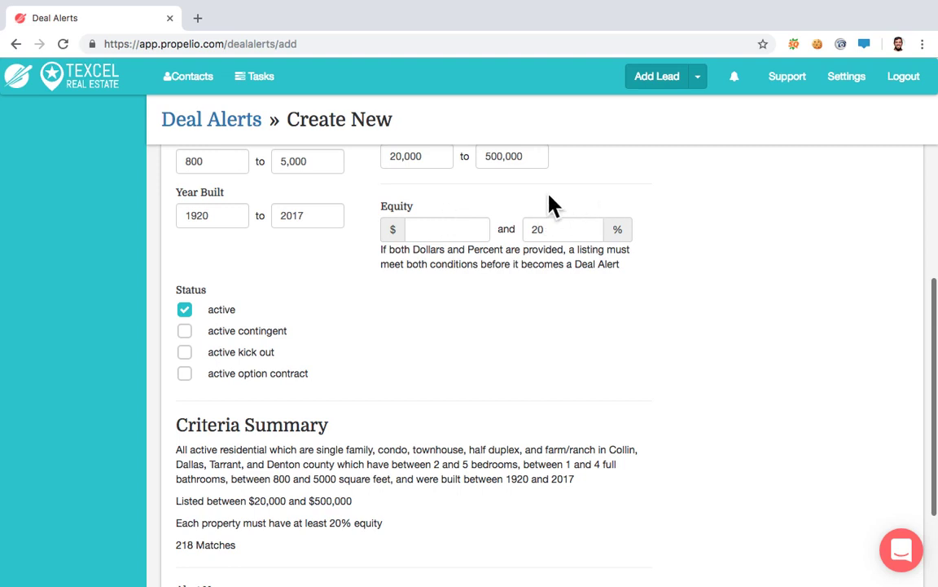
double_click(184, 545)
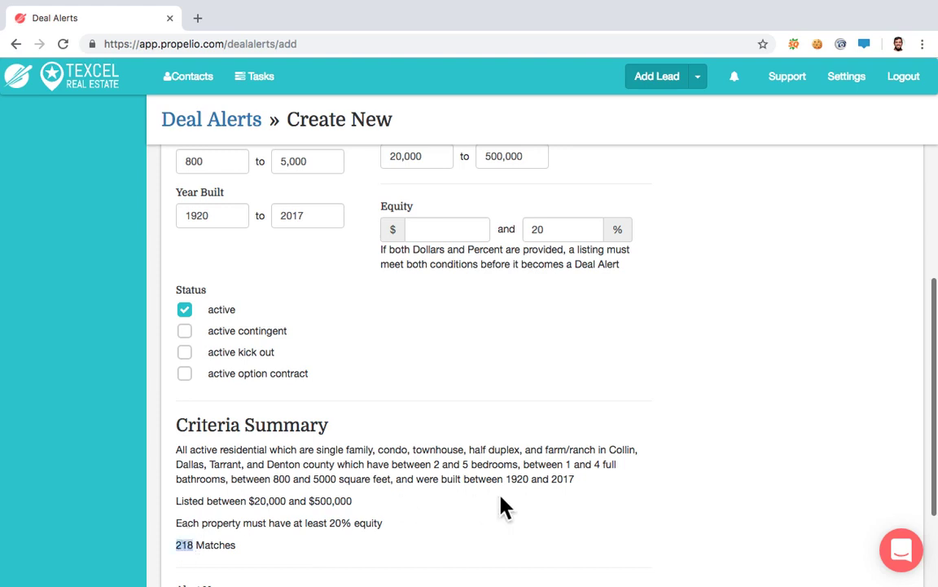
click(588, 232)
- Raise the equity requirement to 30%, then 32%, narrowing the results to 56 matches
double_click(588, 232)
text(30)
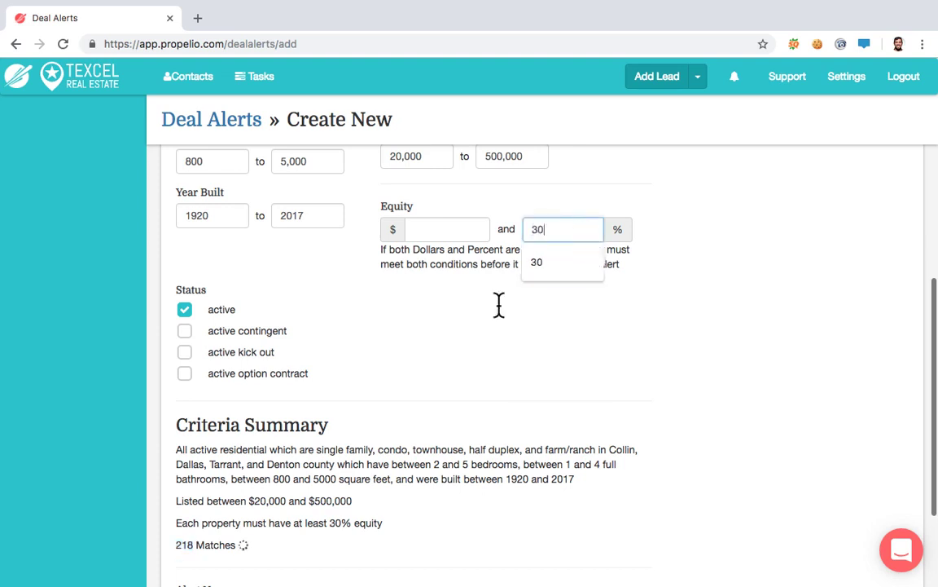
click(452, 359)
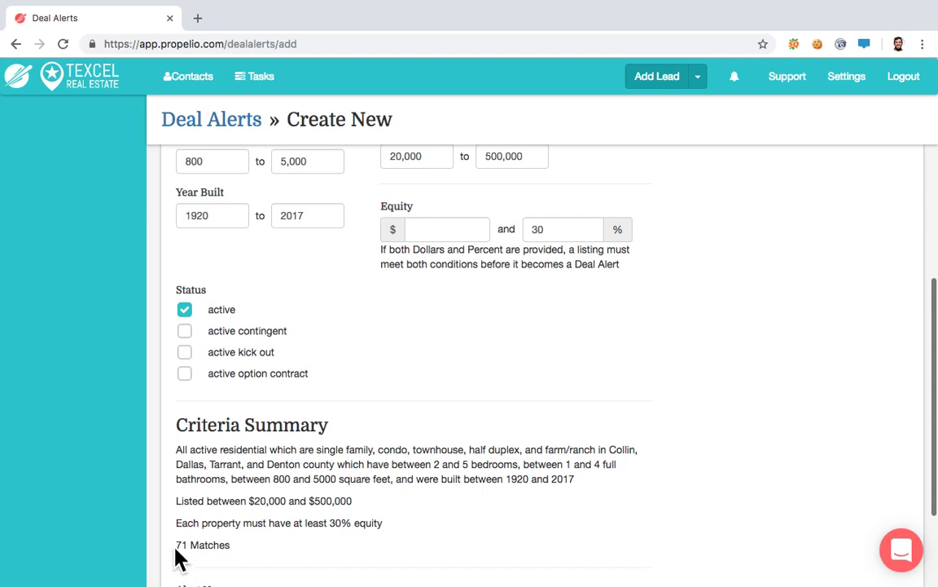
click(561, 222)
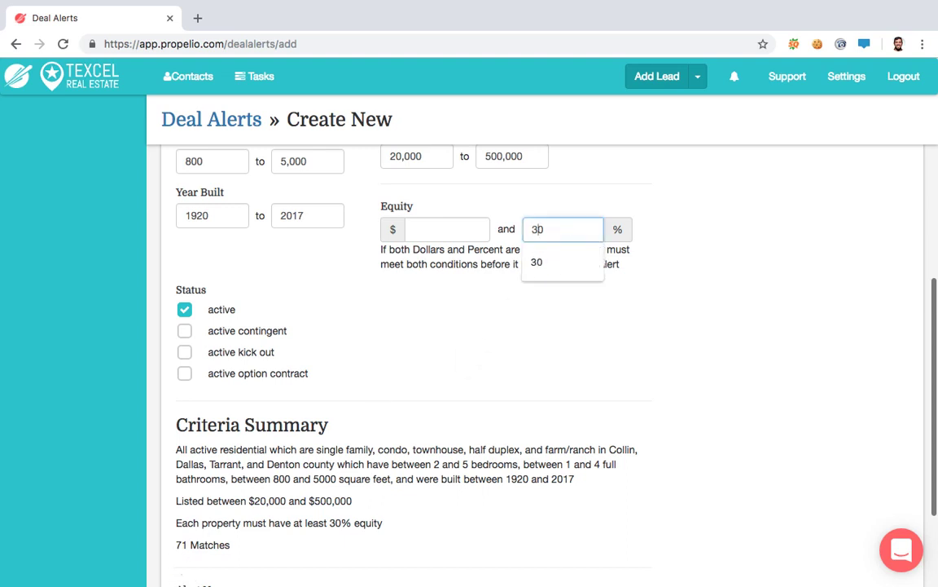
key(BackSpace)
text(2)
click(432, 341)
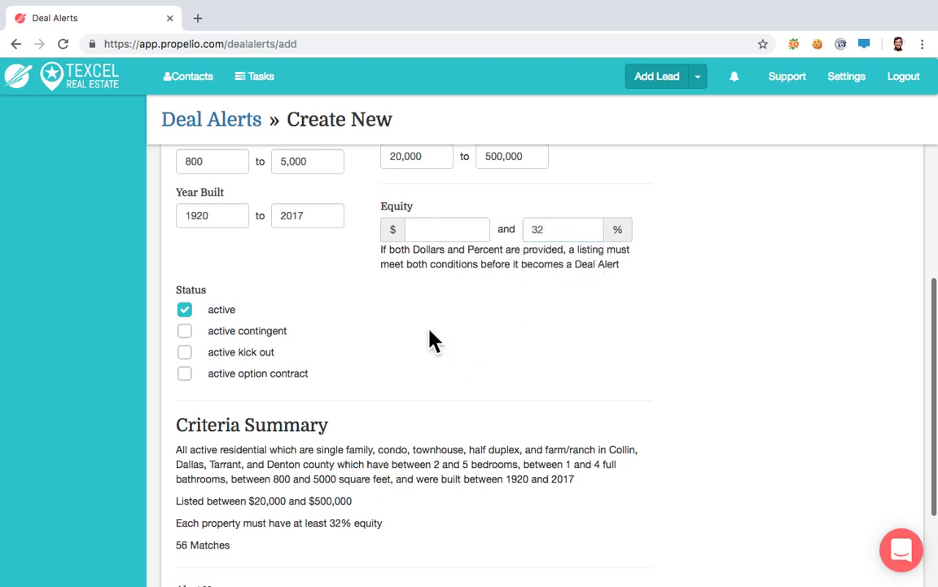
double_click(181, 544)
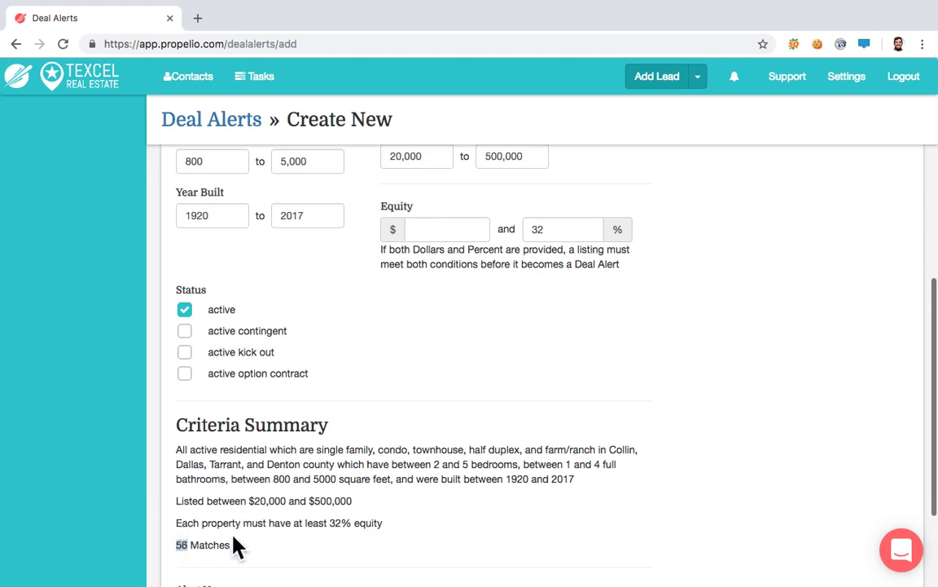
scroll(424, 489, down, 1)
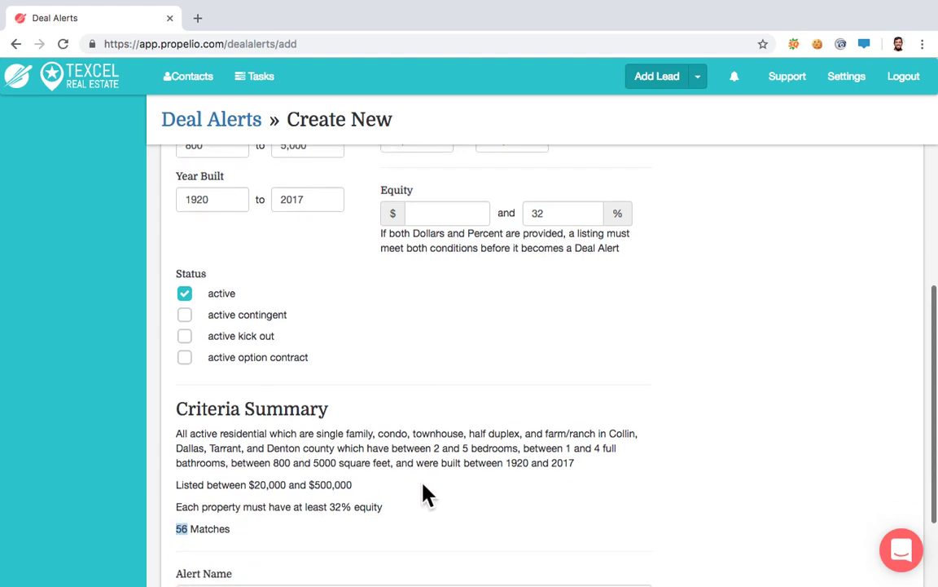
scroll(424, 487, down, 3)
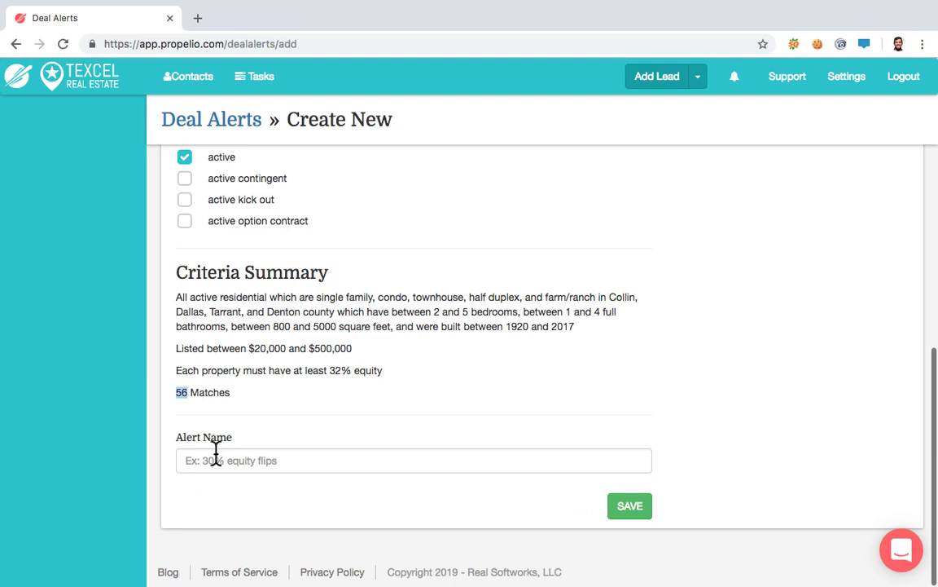
- Name the deal alert 'test' and save it
click(277, 459)
text(test)
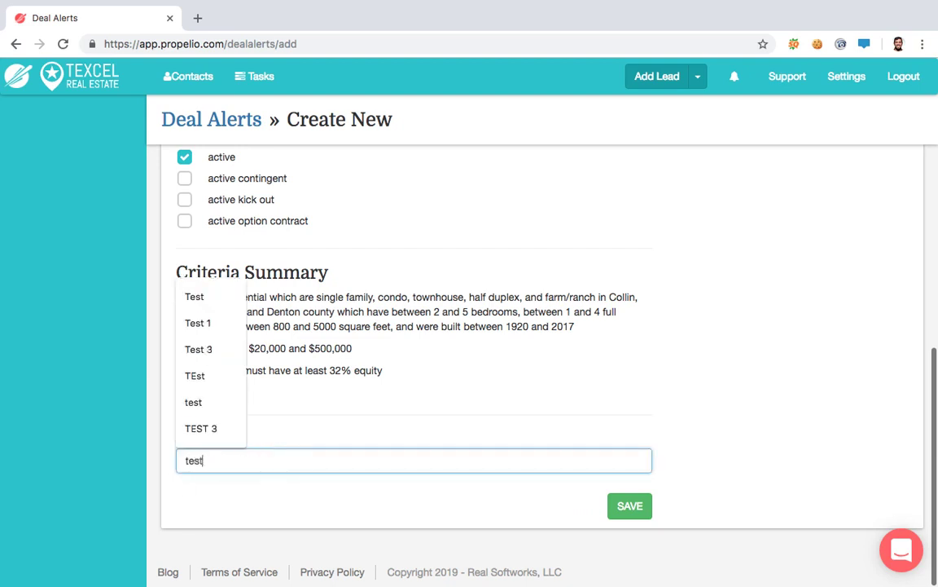
click(465, 430)
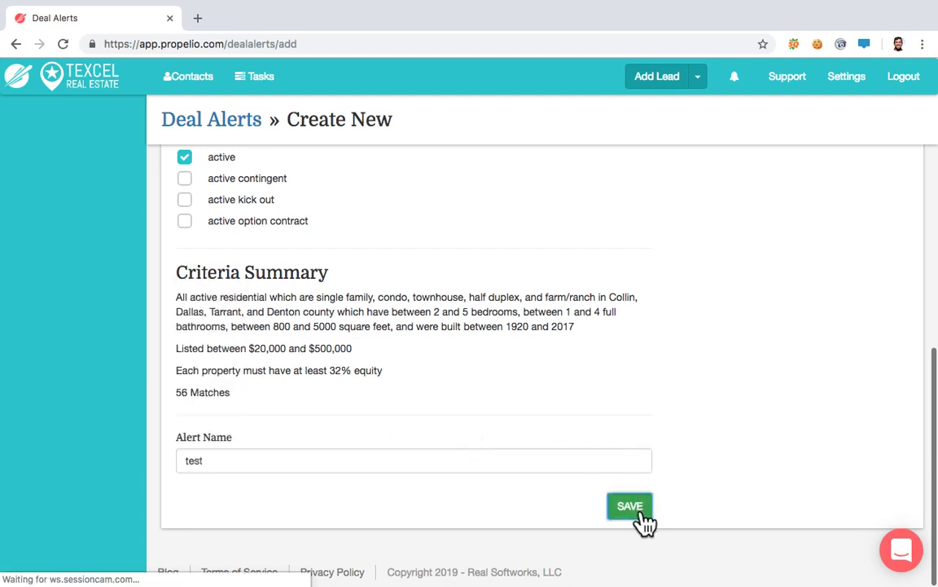
click(638, 509)
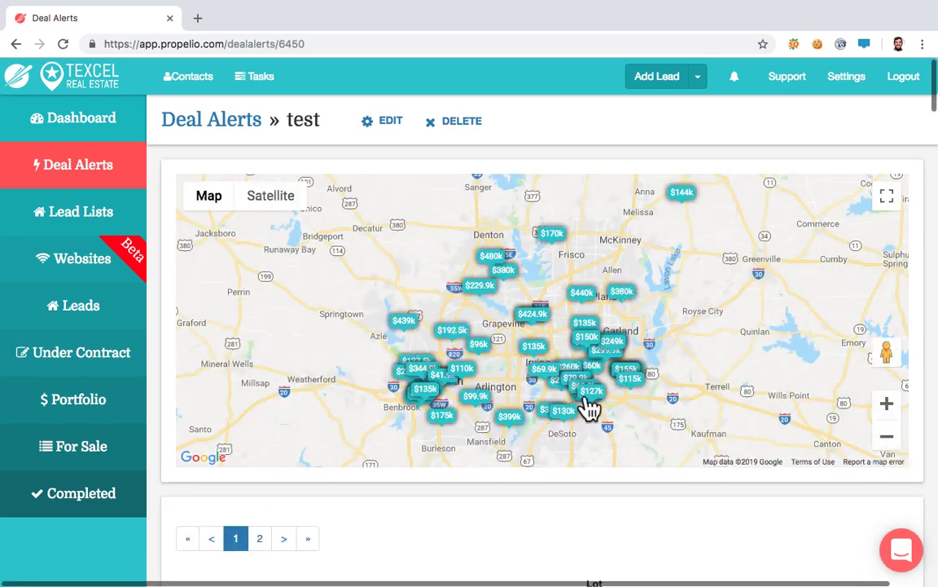
- Sort the test alert's matching listings by days on market (DOM)
scroll(366, 535, down, 3)
scroll(367, 535, down, 2)
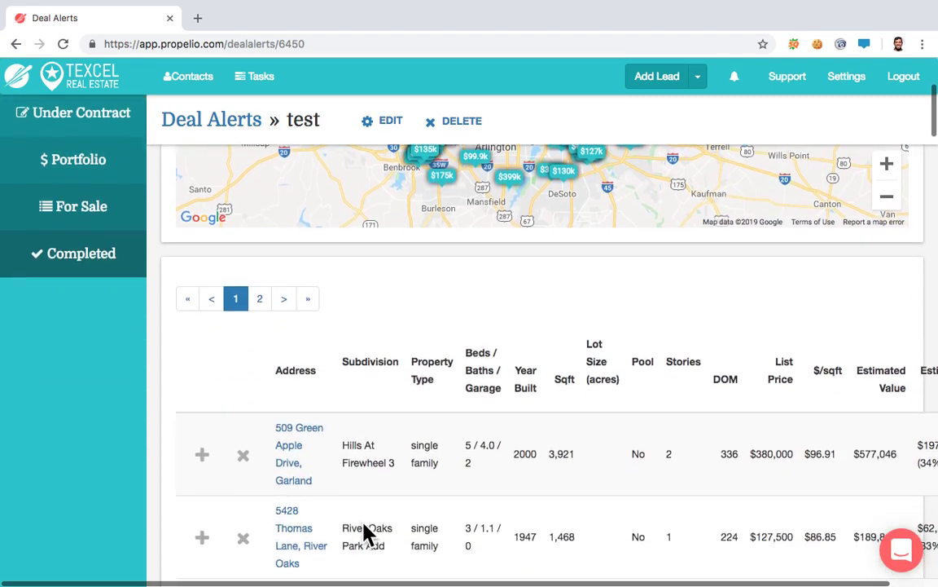
click(727, 383)
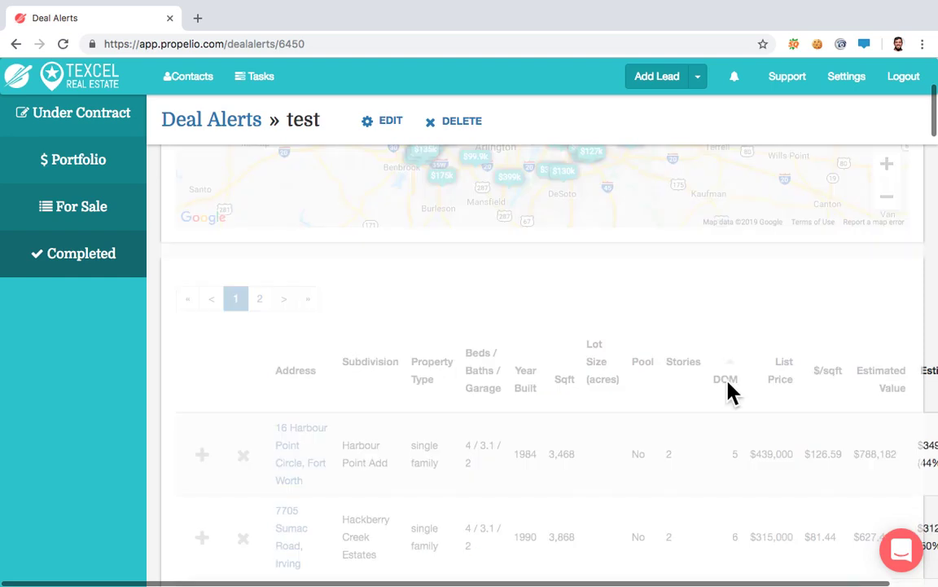
scroll(765, 471, down, 1)
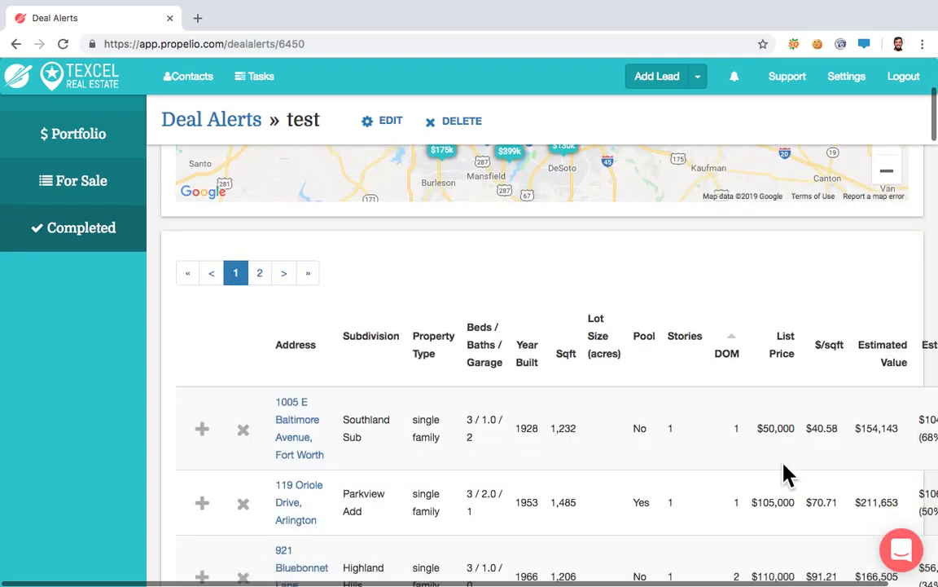
scroll(784, 463, right, 1)
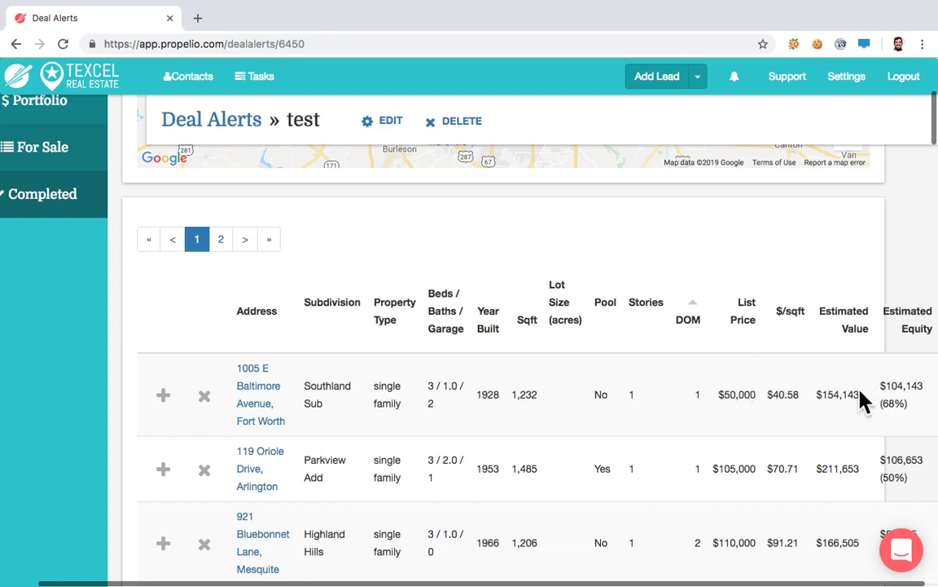
drag(862, 398, 821, 397)
click(264, 421)
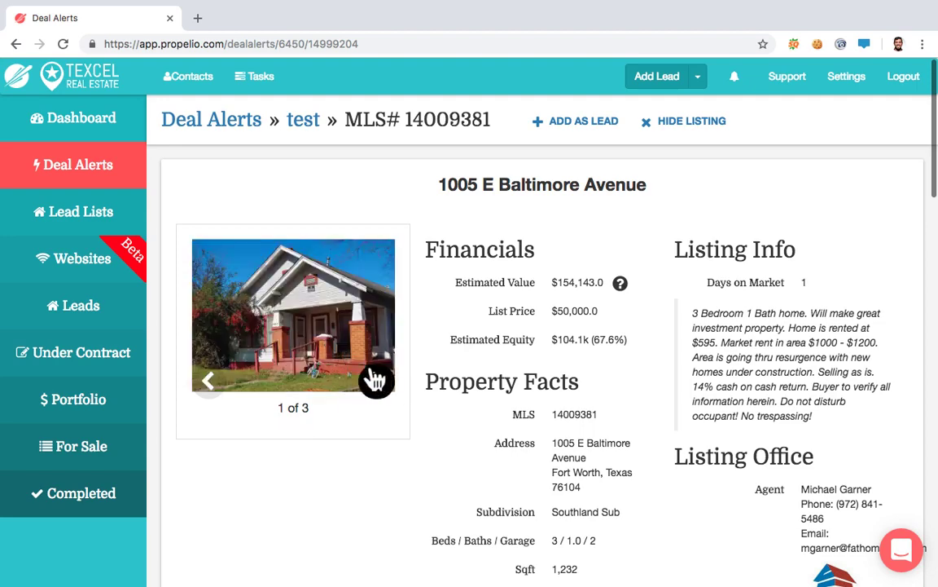
scroll(279, 331, up, 3)
click(443, 417)
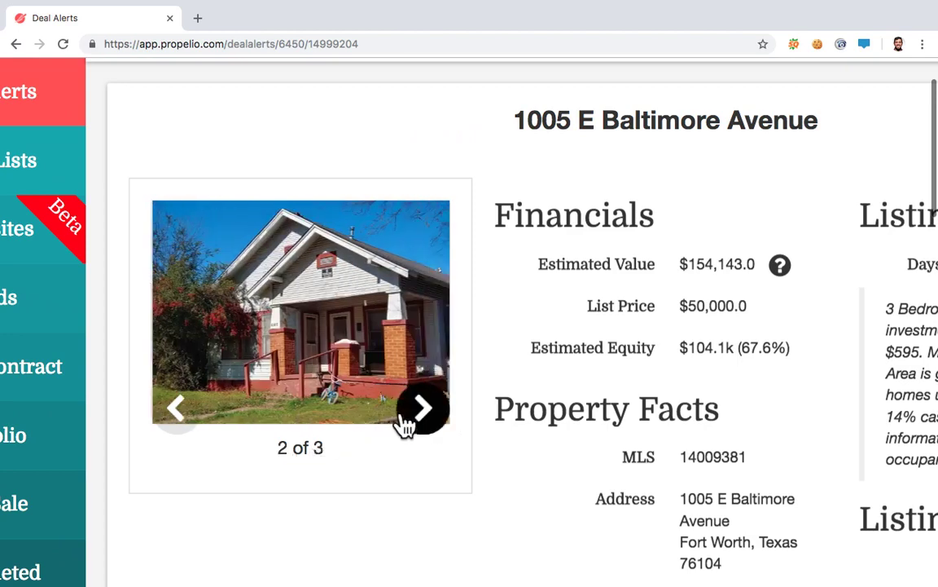
click(405, 422)
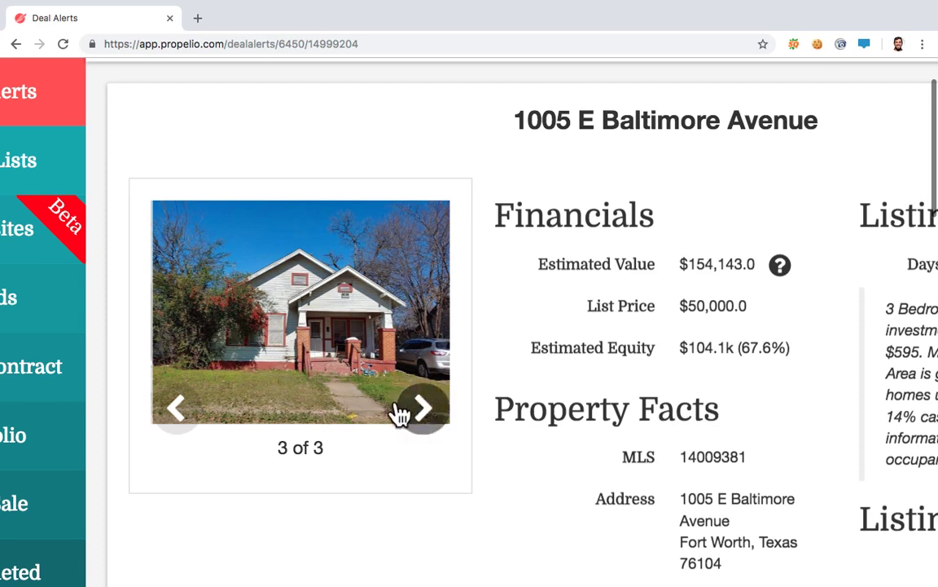
click(178, 409)
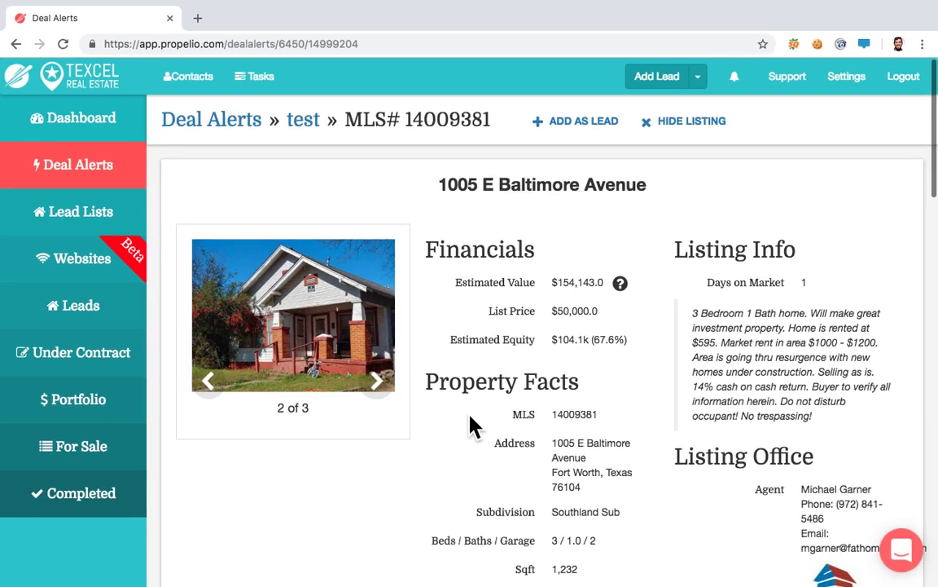
- Review the listing description, the listing agent's contact details and the property facts
scroll(470, 424, down, 1)
drag(692, 291, 835, 291)
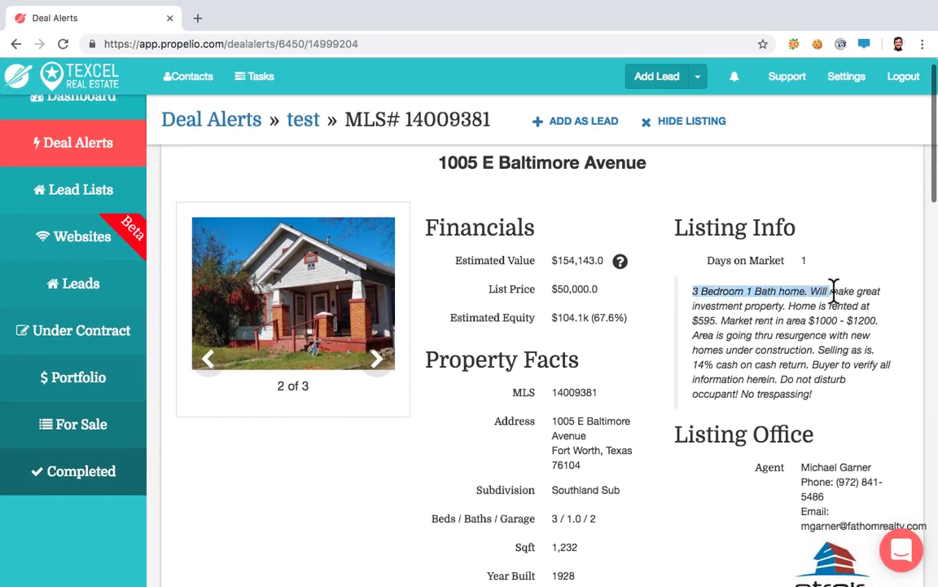
click(701, 295)
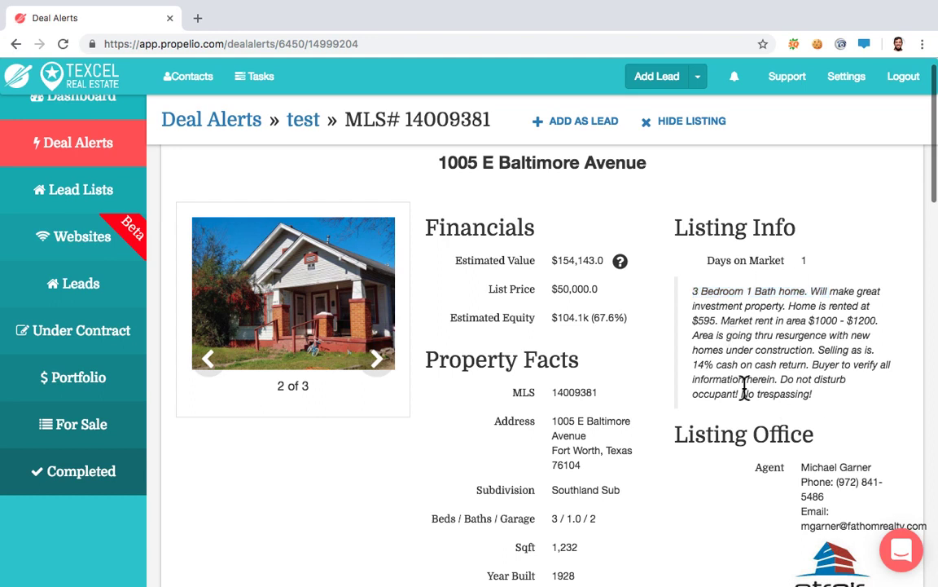
scroll(839, 351, down, 2)
drag(755, 383, 919, 441)
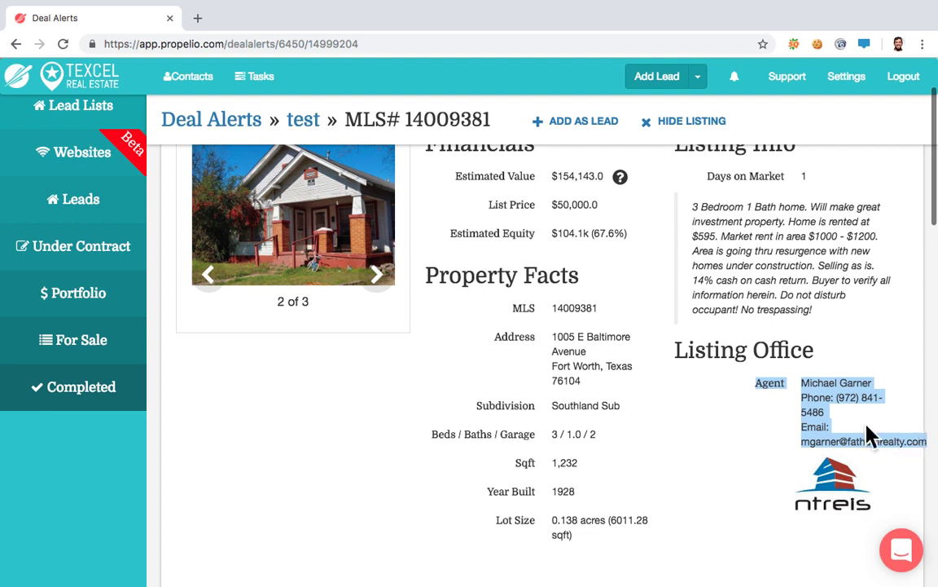
click(857, 399)
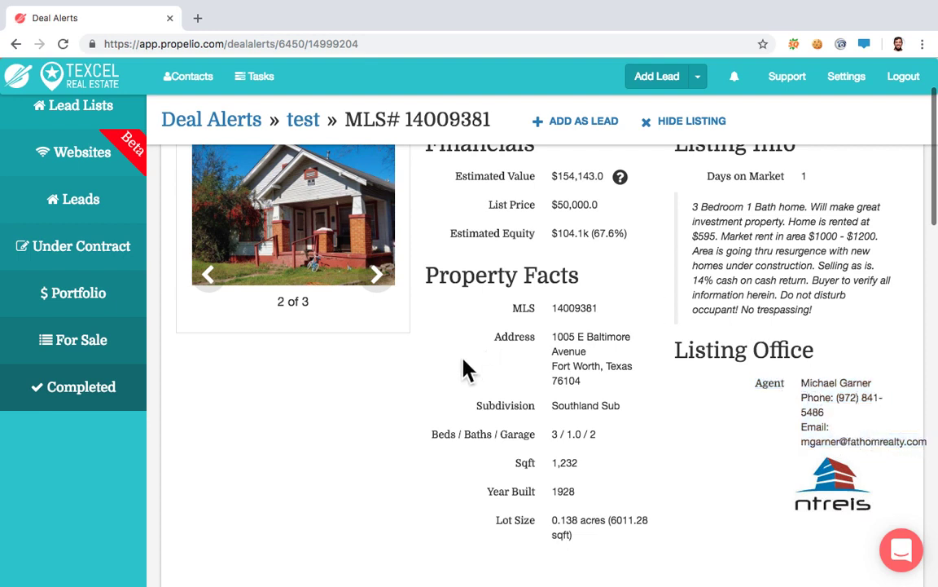
scroll(466, 373, up, 1)
drag(489, 259, 619, 264)
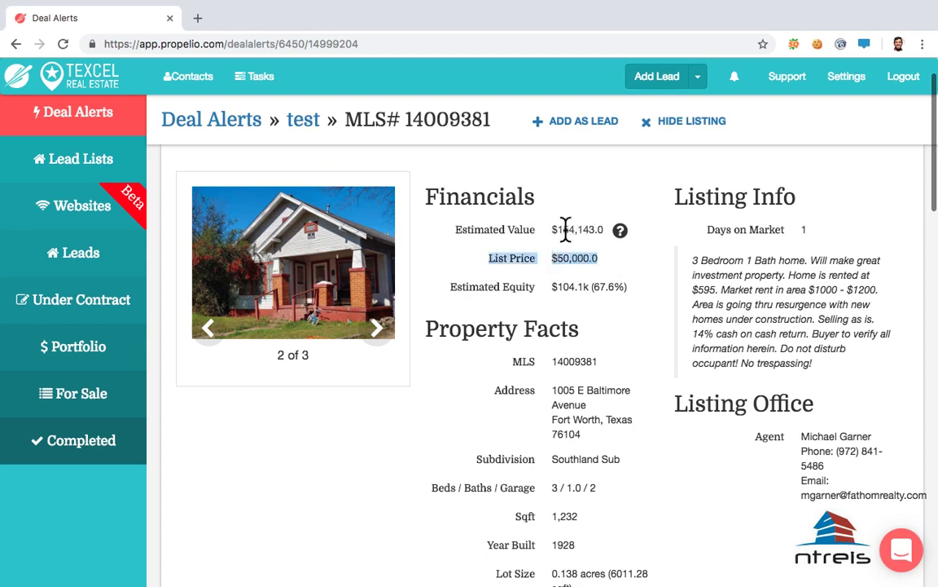
- Zoom the CMA map in on the listing and page through the $135k sold comparable's photos
scroll(134, 486, down, 6)
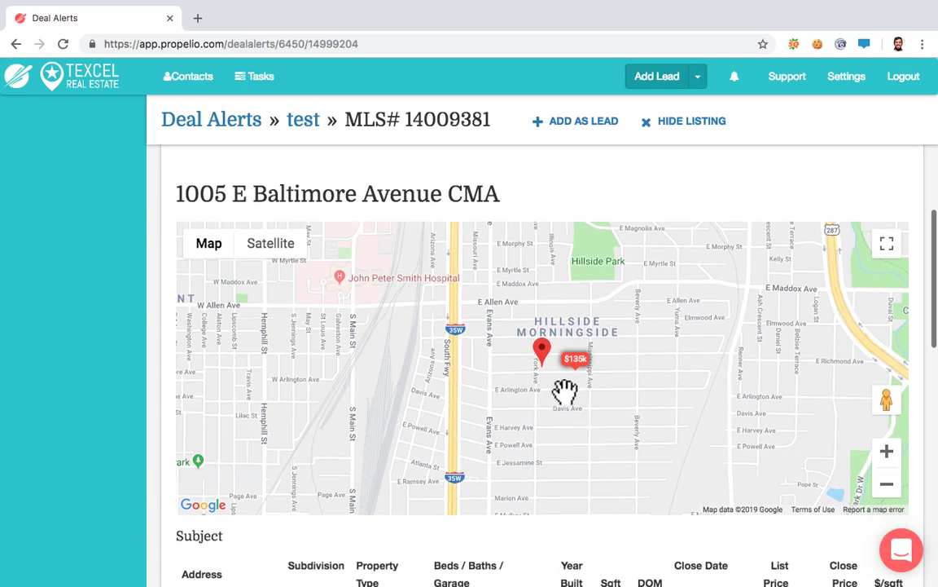
double_click(565, 391)
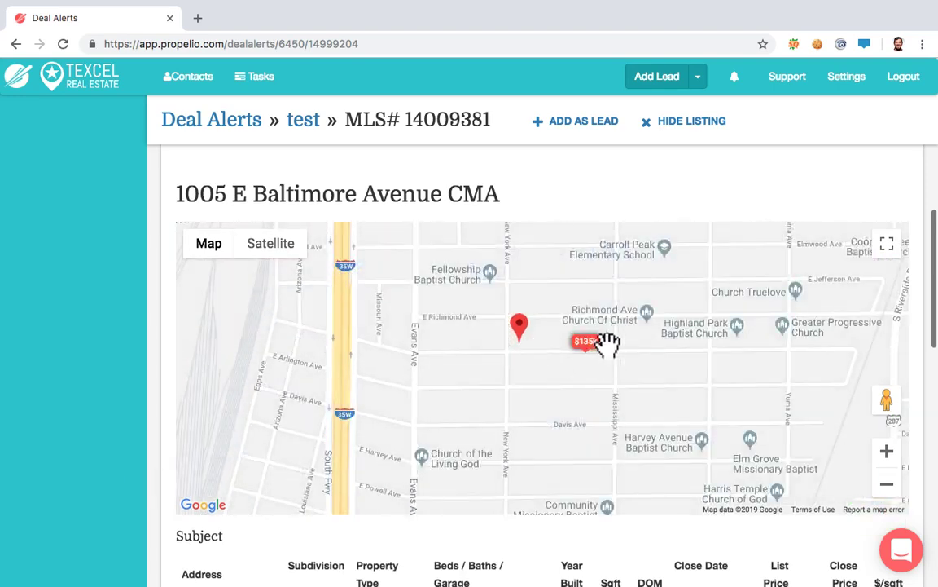
click(595, 346)
click(441, 272)
click(440, 275)
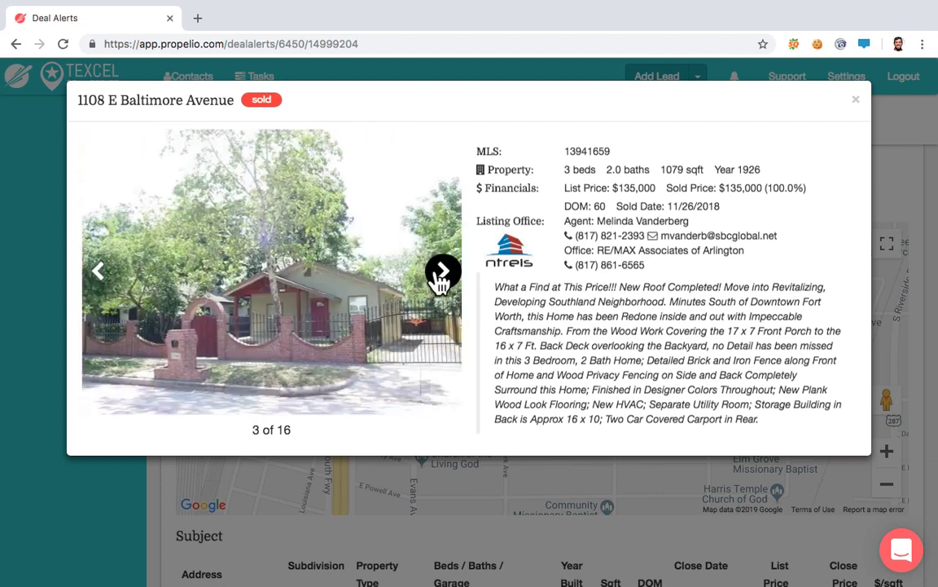
click(440, 275)
click(441, 275)
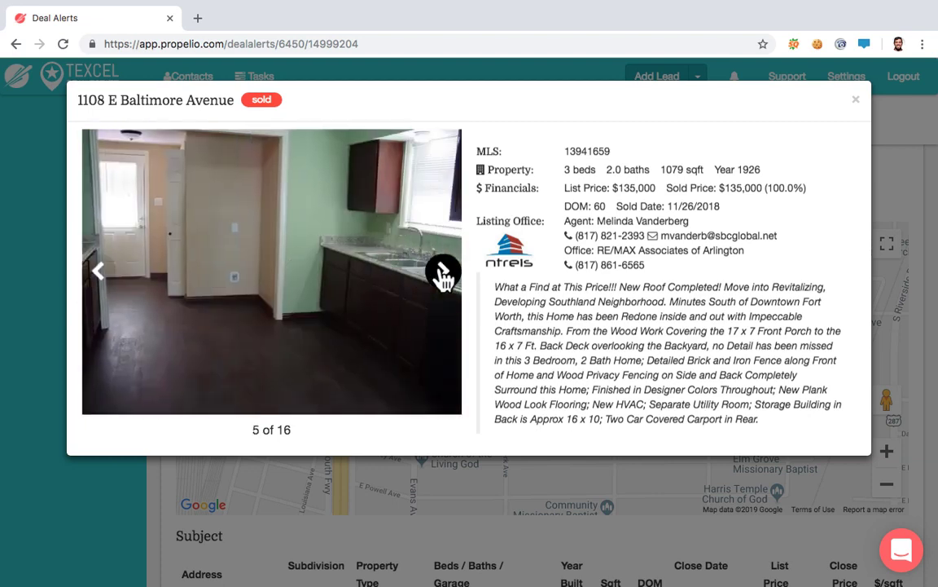
click(442, 275)
click(442, 276)
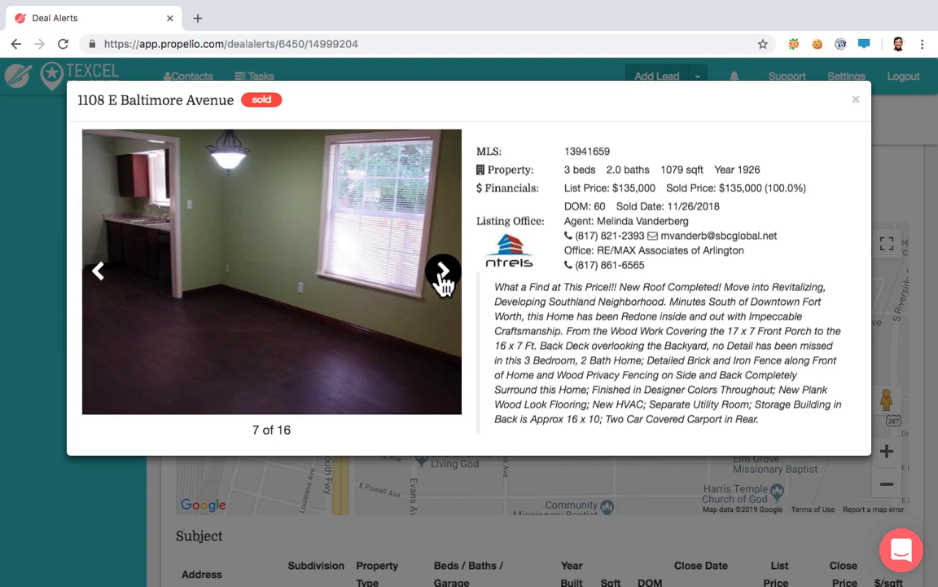
click(443, 275)
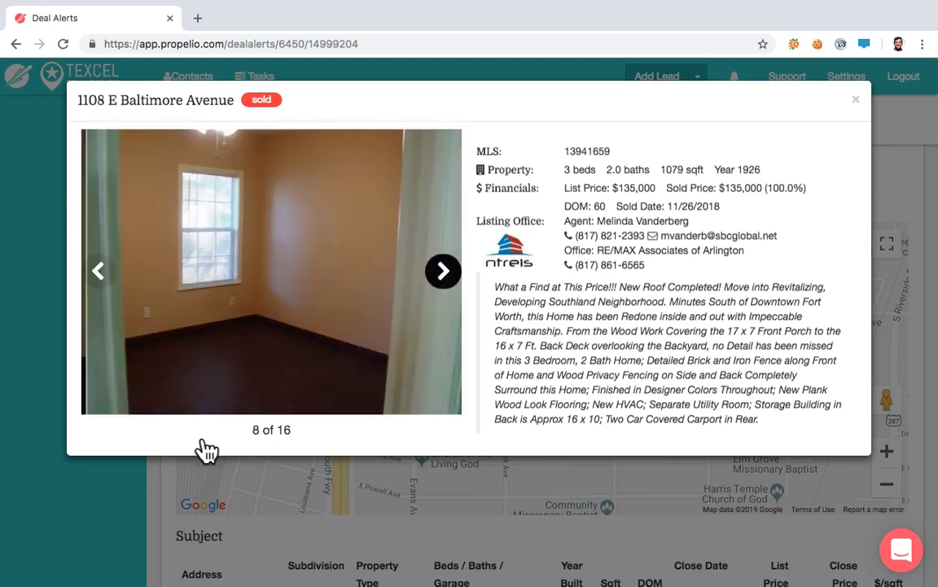
click(86, 519)
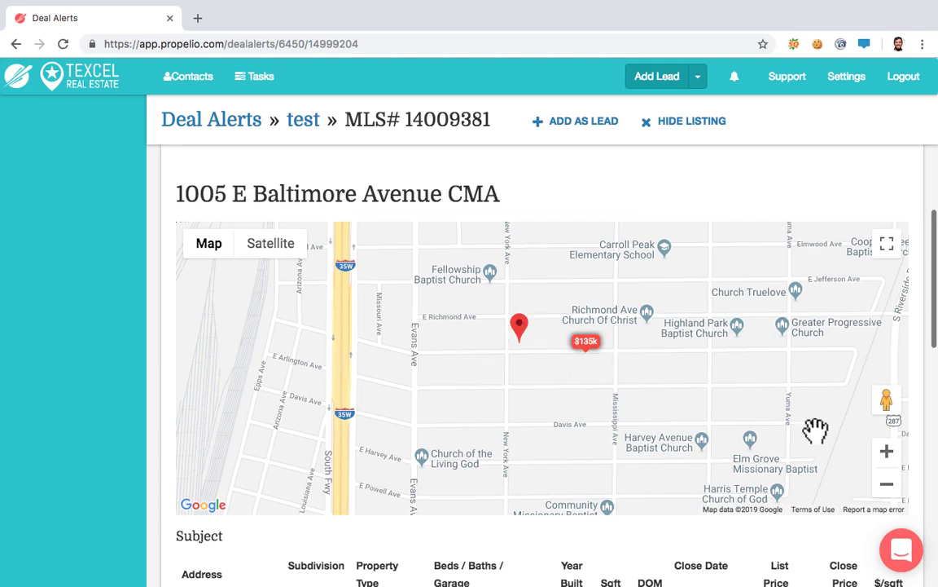
- Zoom the comps map out to a wider area and tick Show all solds
click(887, 485)
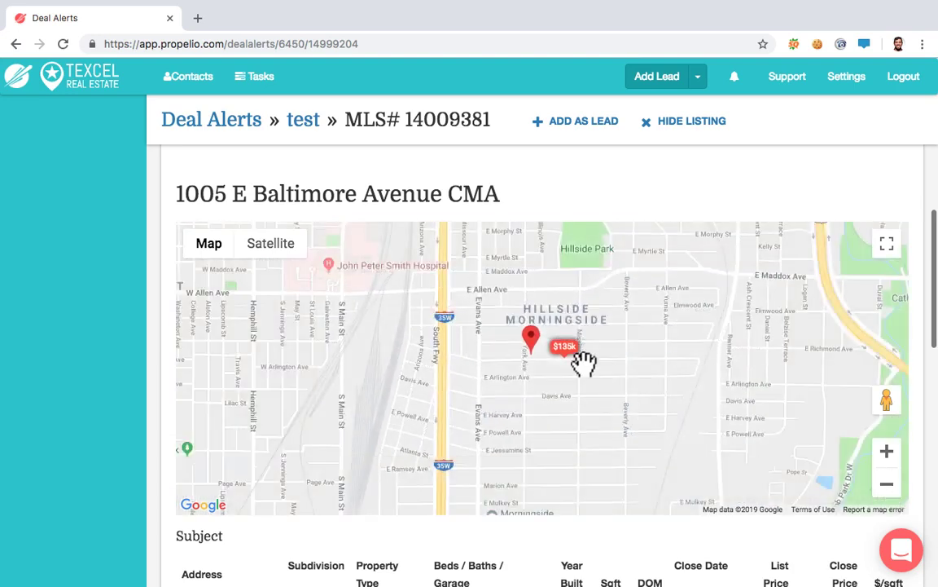
scroll(120, 451, down, 5)
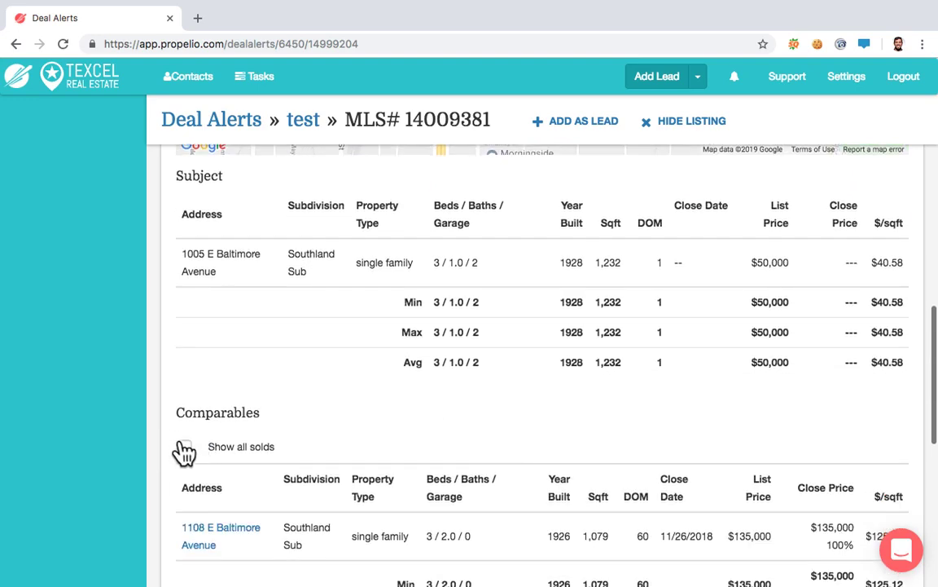
click(184, 447)
scroll(120, 291, up, 4)
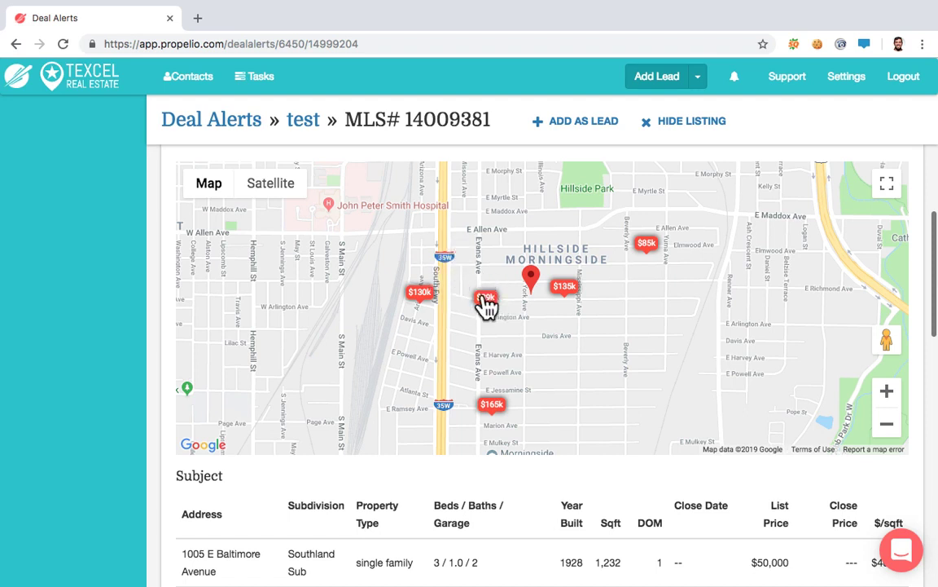
click(497, 411)
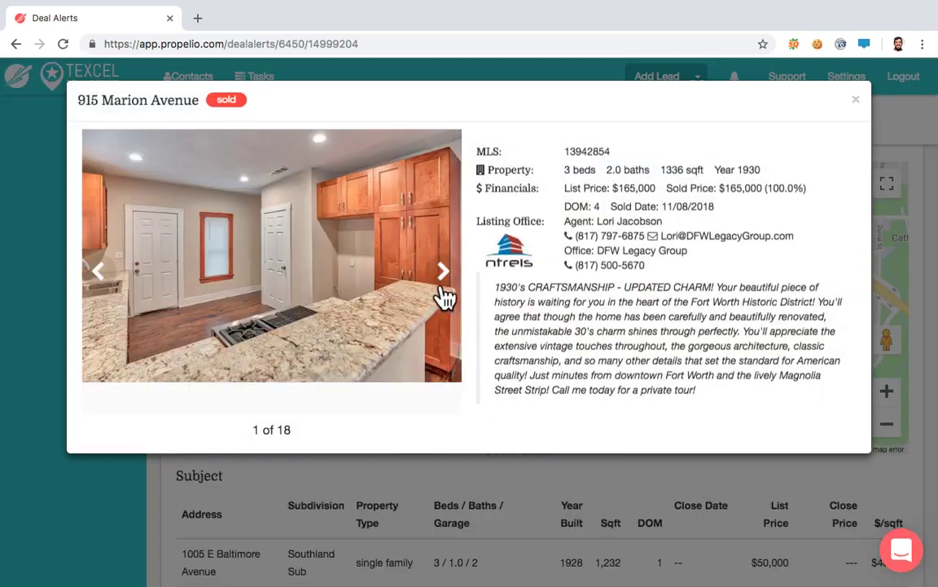
click(98, 275)
click(100, 277)
click(99, 277)
click(99, 277)
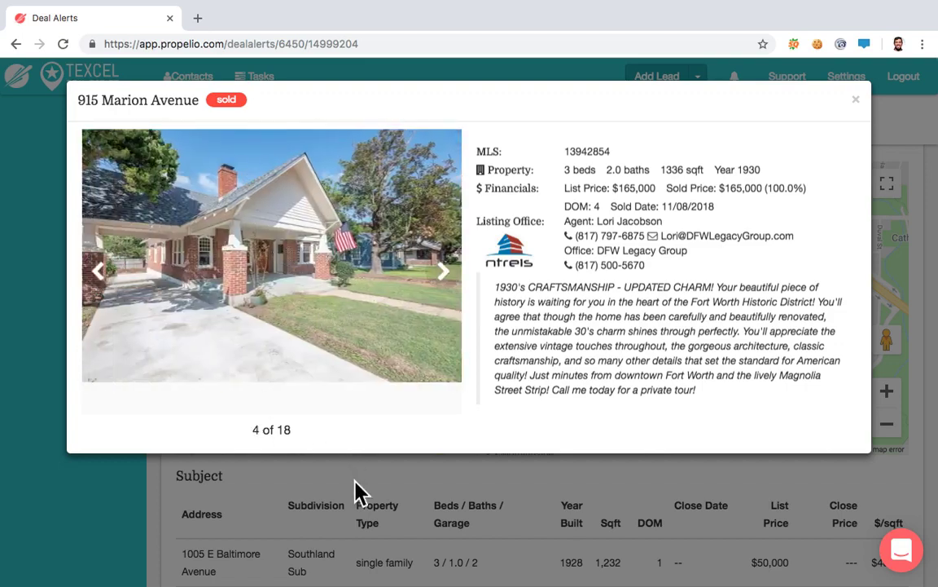
click(231, 457)
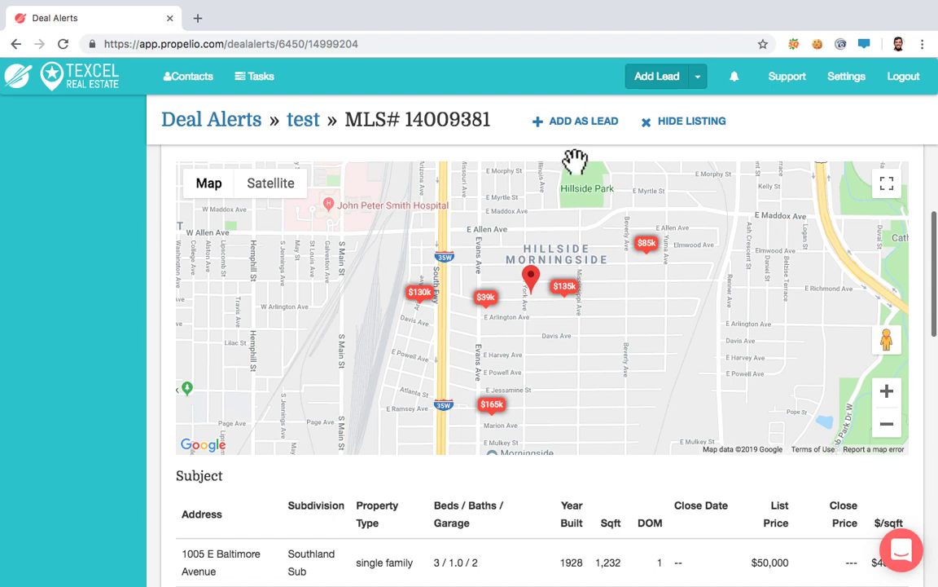
click(577, 127)
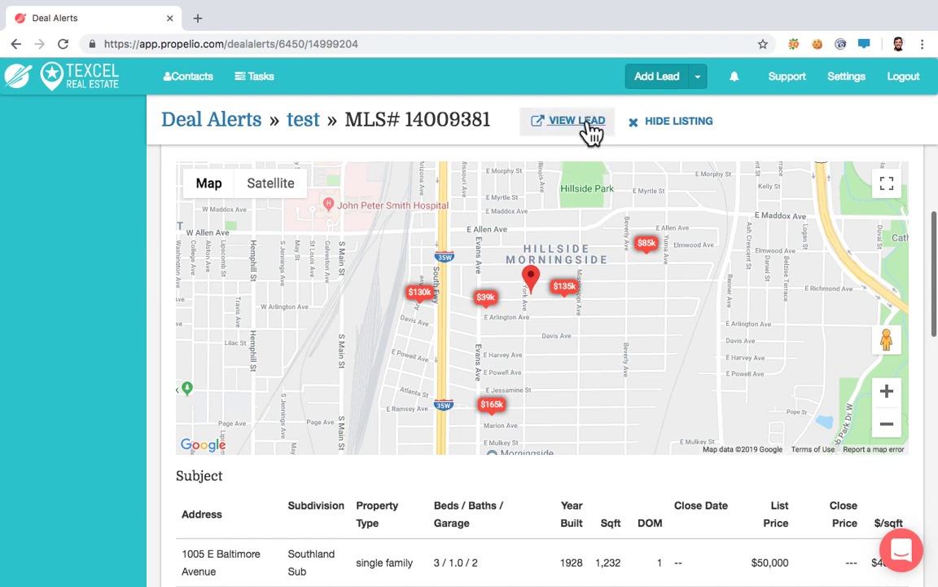
click(562, 124)
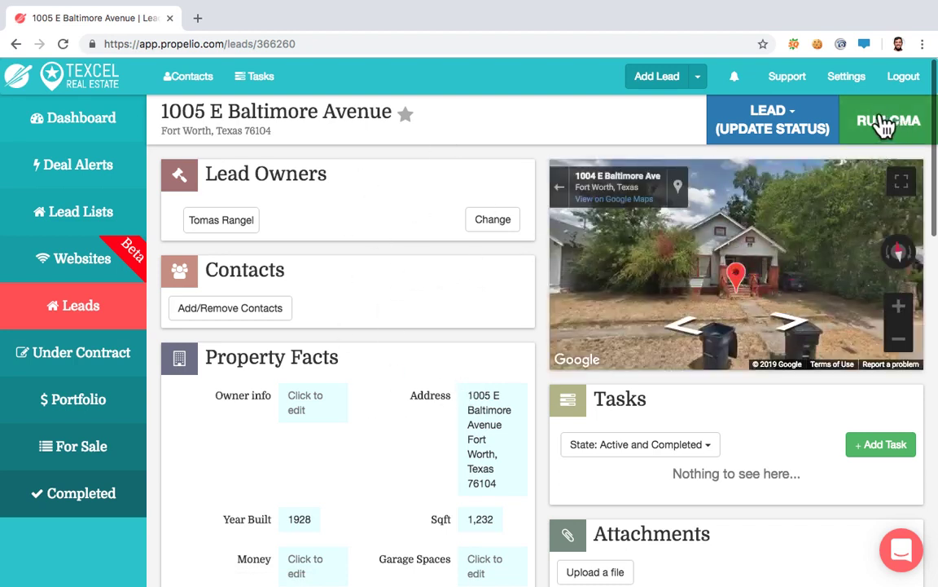
click(908, 130)
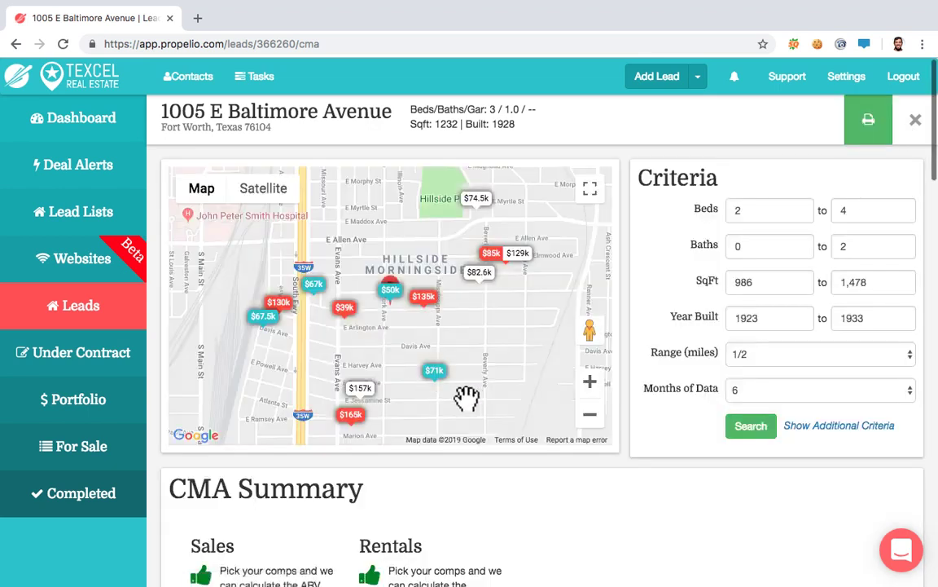
click(776, 389)
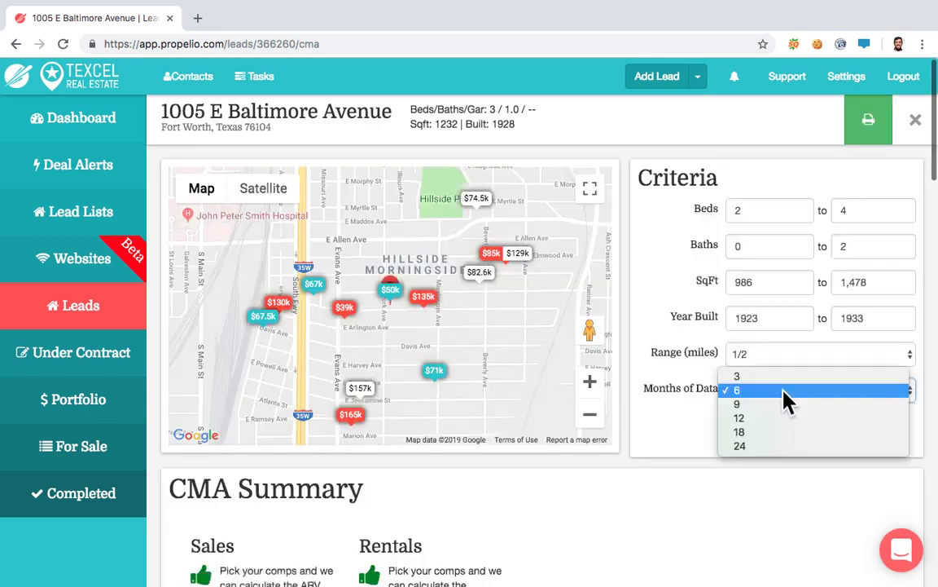
click(779, 407)
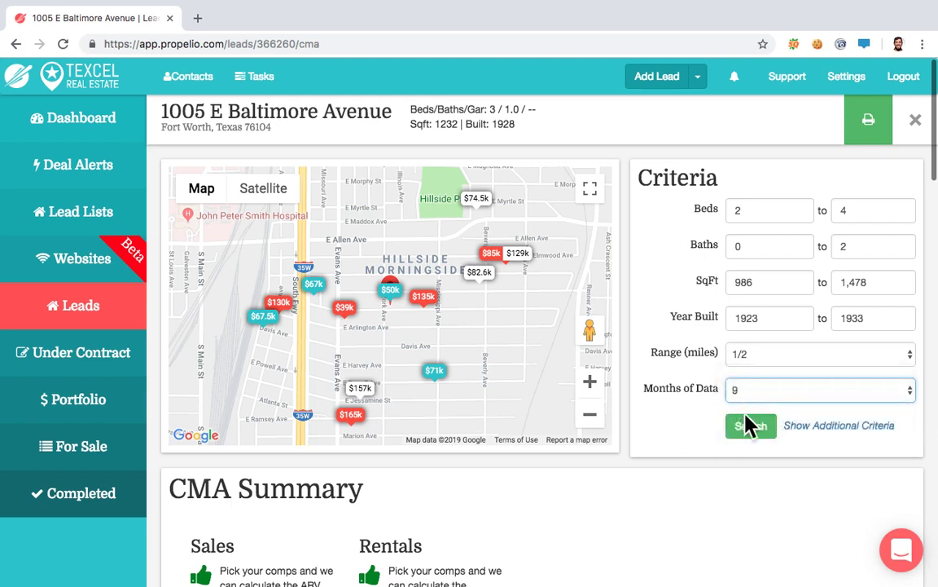
click(748, 428)
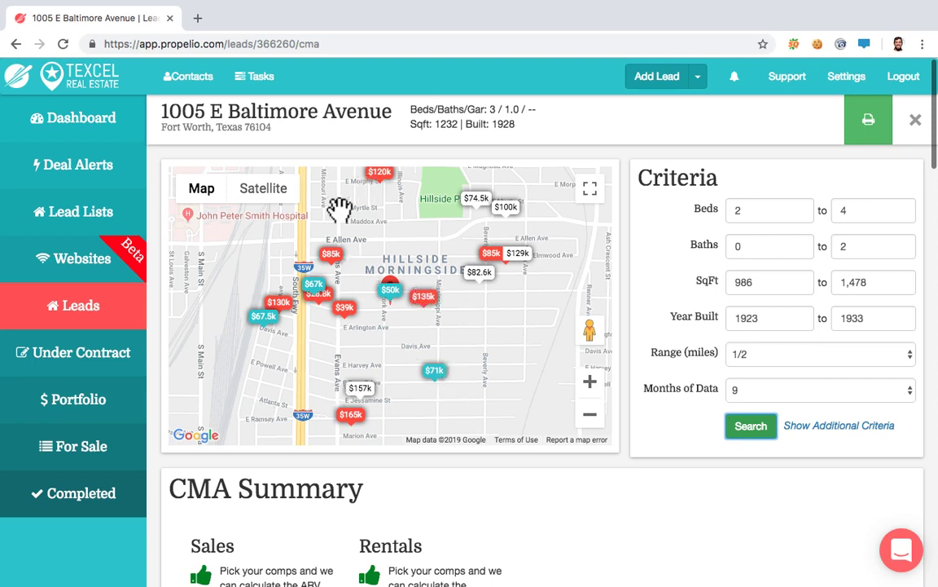
click(90, 139)
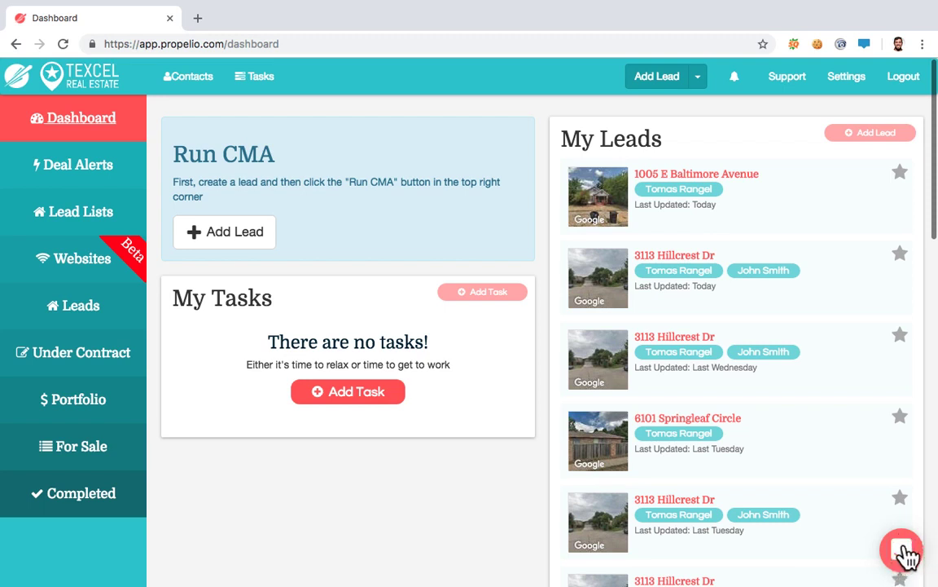
- Open the Propelio support messenger and search the help answers for Deal Alerts
click(905, 553)
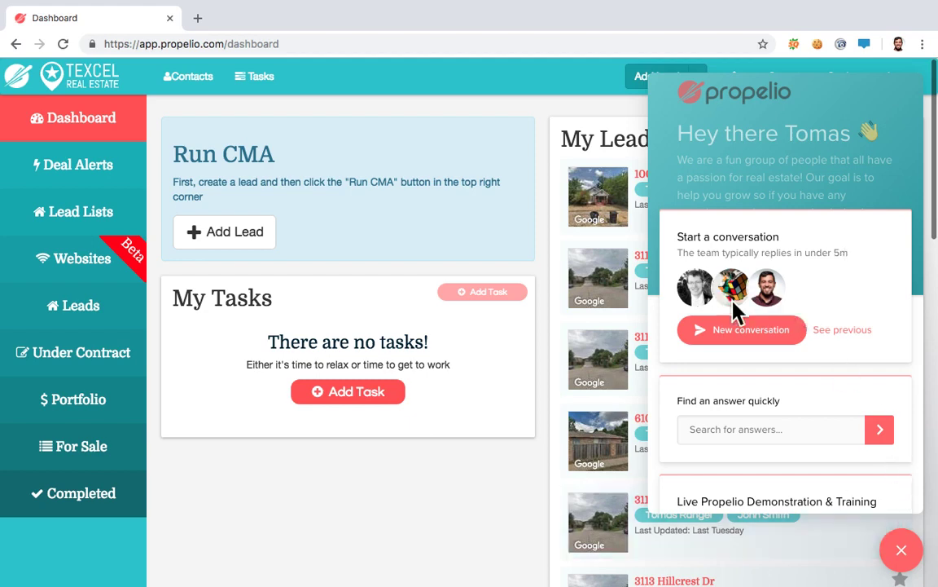
scroll(758, 395, down, 2)
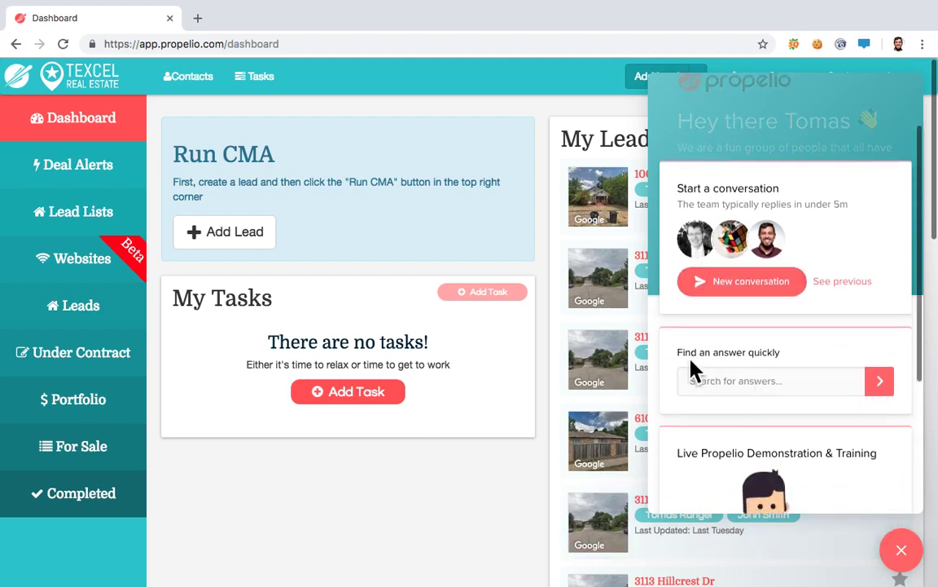
drag(673, 360, 788, 368)
click(796, 360)
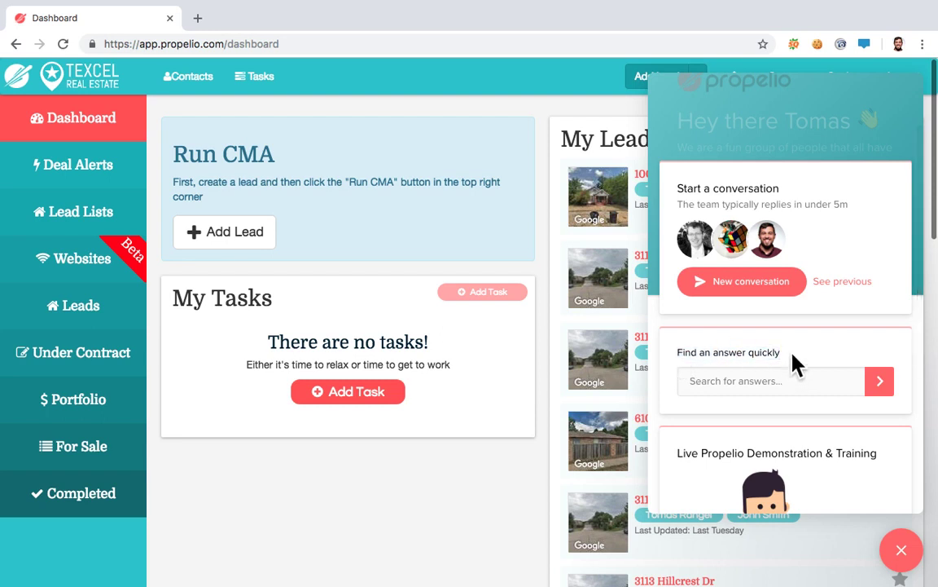
text(Deal Alerts)
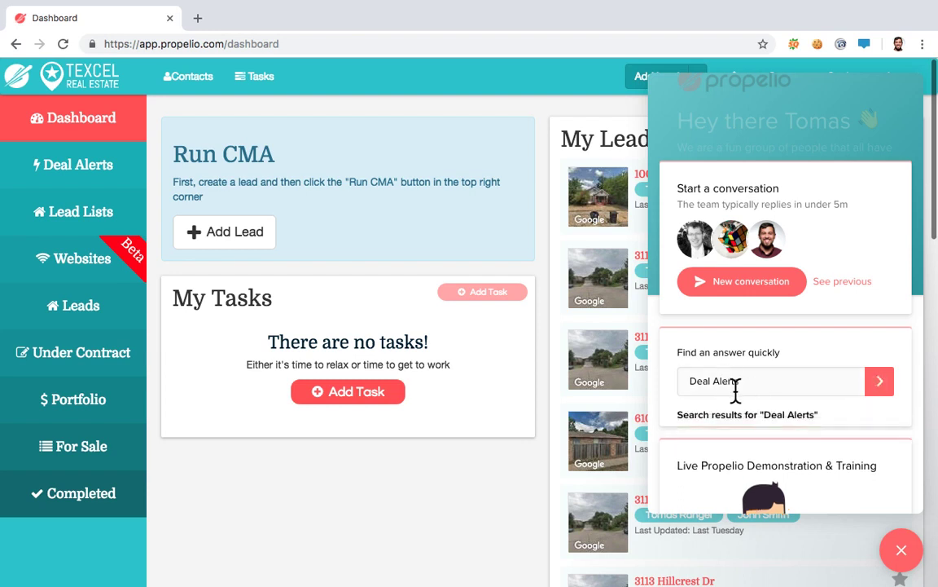
scroll(737, 388, down, 2)
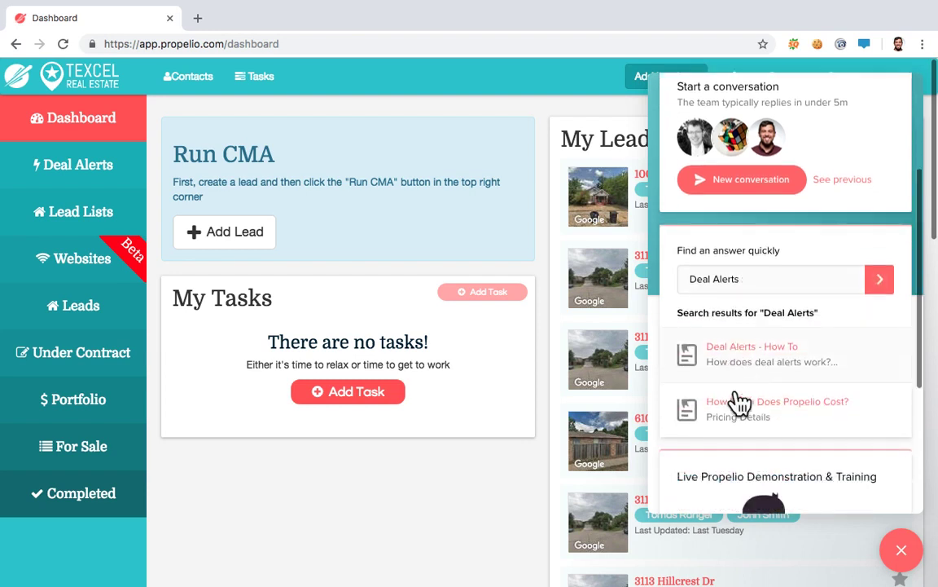
- Read the 'Deal Alerts - How To' article, then go back to the messenger's search results
click(773, 367)
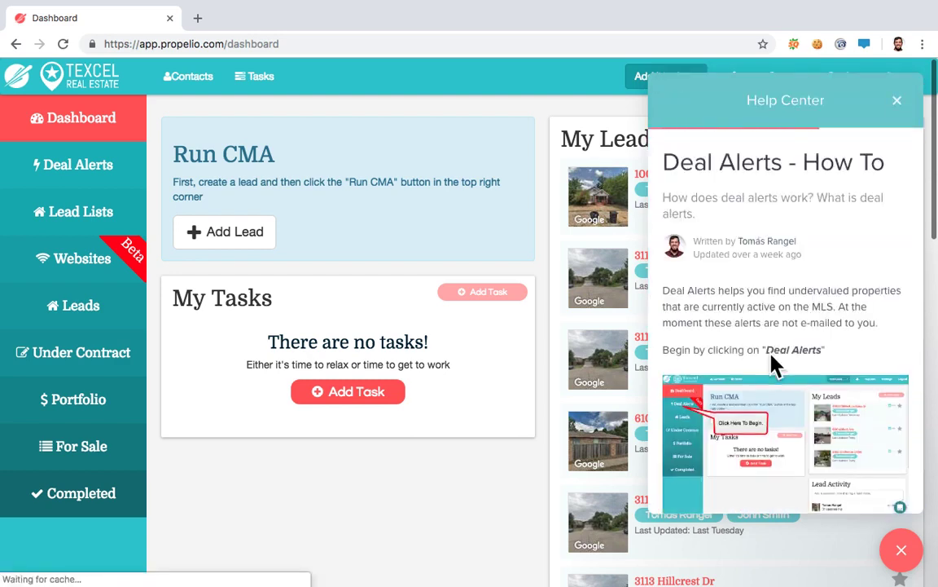
scroll(772, 366, down, 2)
scroll(772, 366, down, 7)
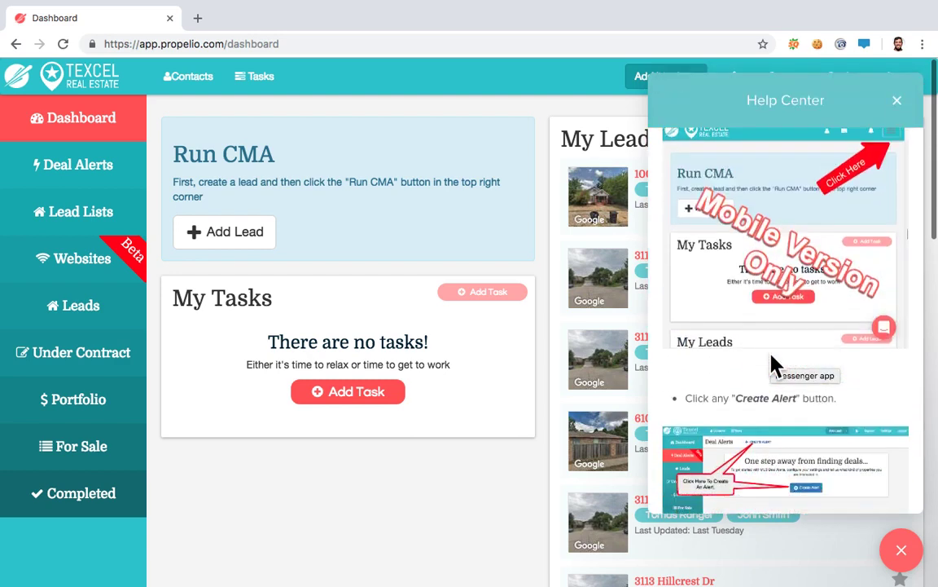
scroll(772, 367, down, 3)
scroll(772, 367, up, 6)
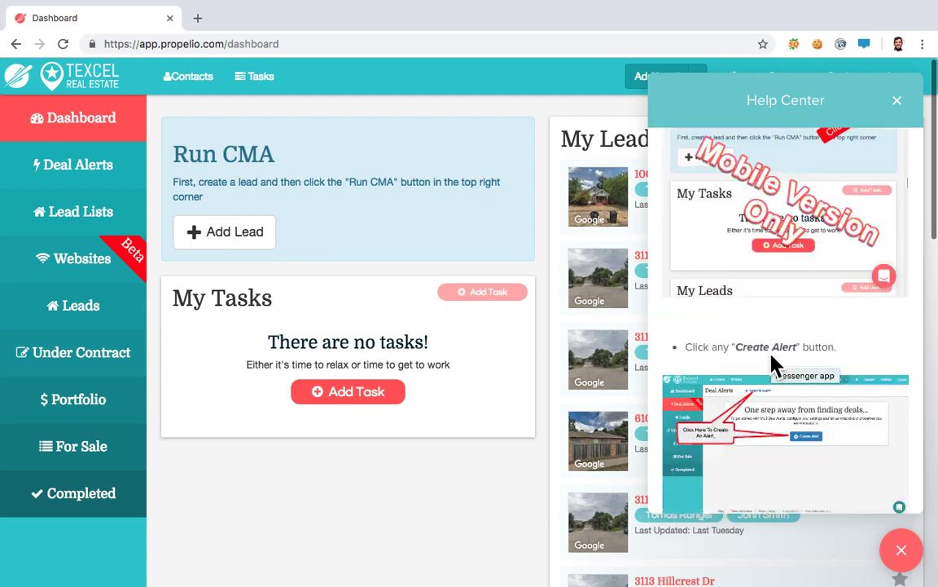
click(900, 100)
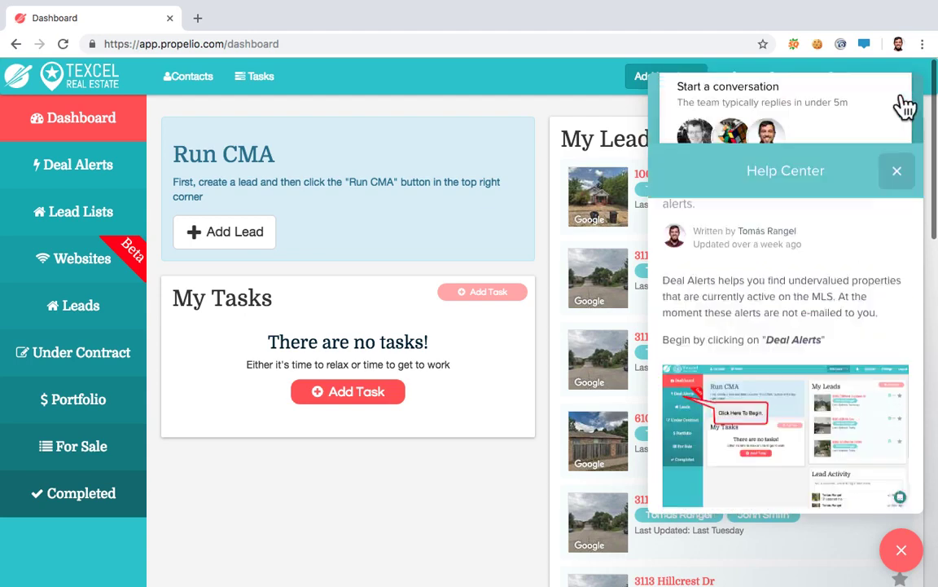
scroll(815, 326, down, 5)
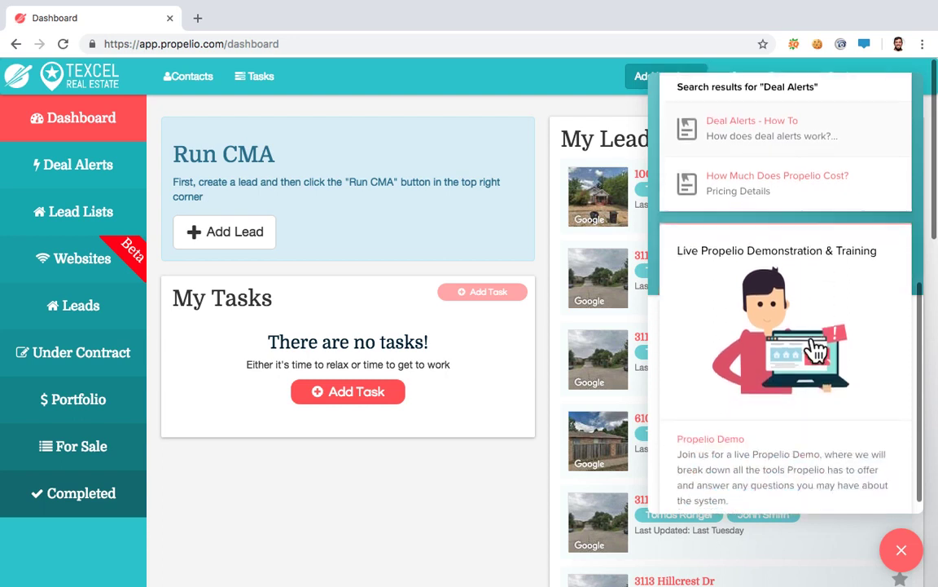
scroll(815, 309, down, 1)
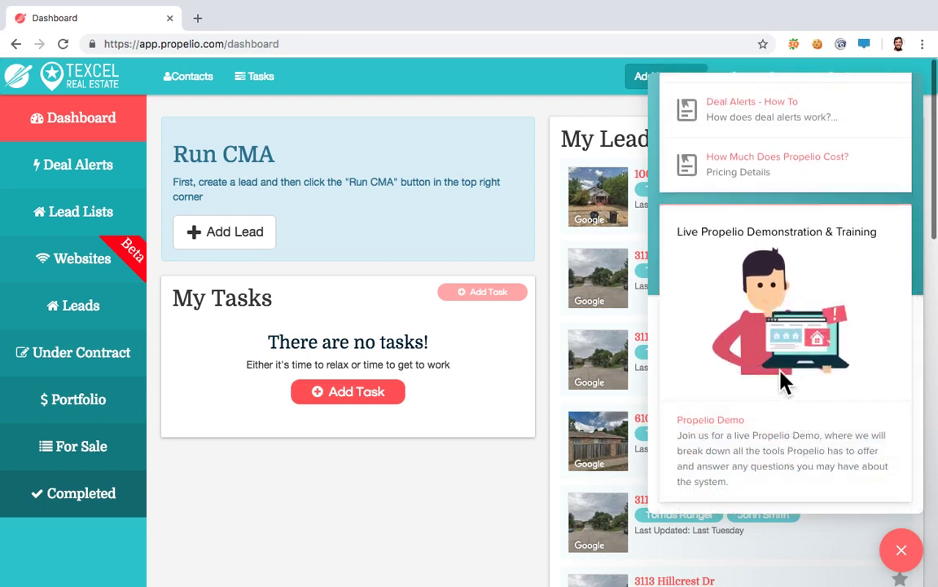
scroll(778, 265, up, 5)
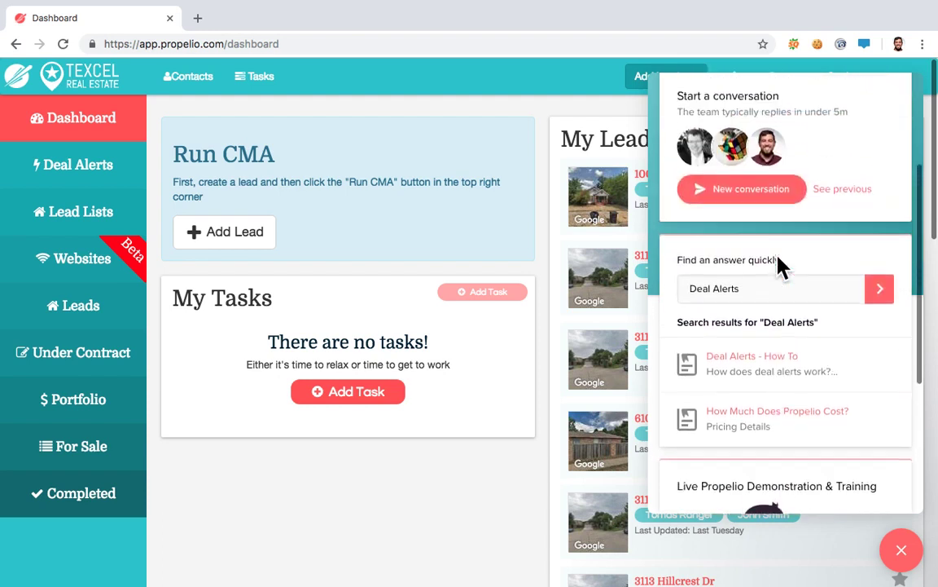
scroll(778, 265, up, 2)
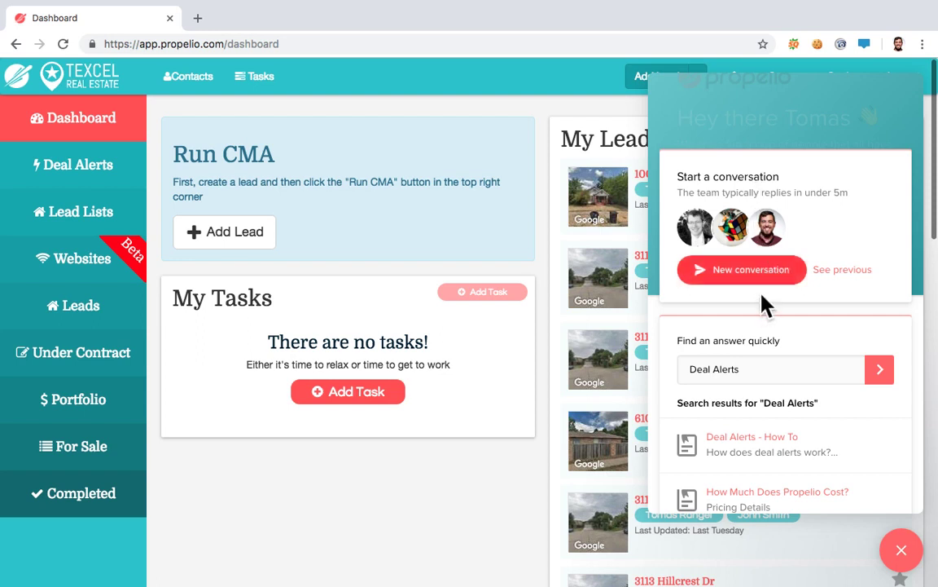
- Start a new support conversation with the message 'demo', then close the messenger
scroll(774, 325, up, 3)
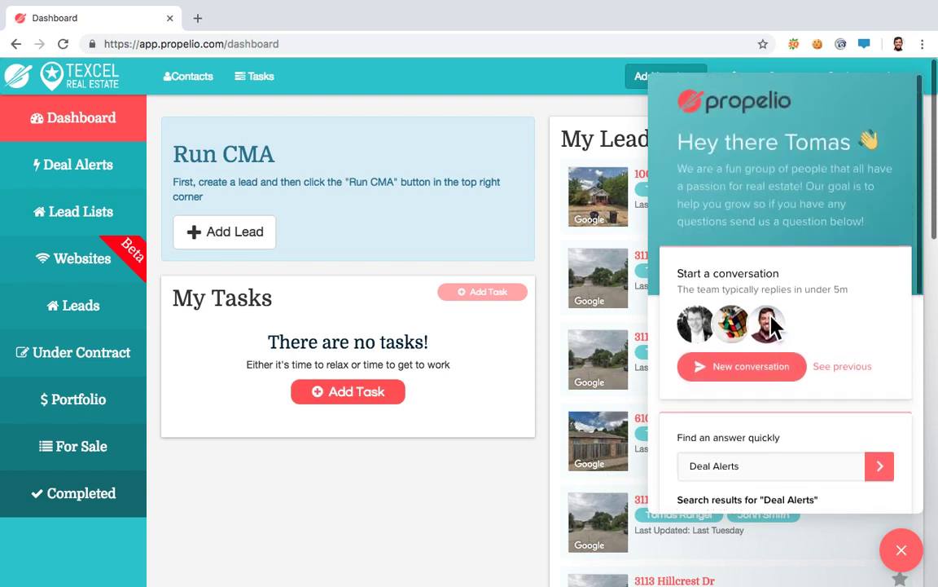
click(766, 383)
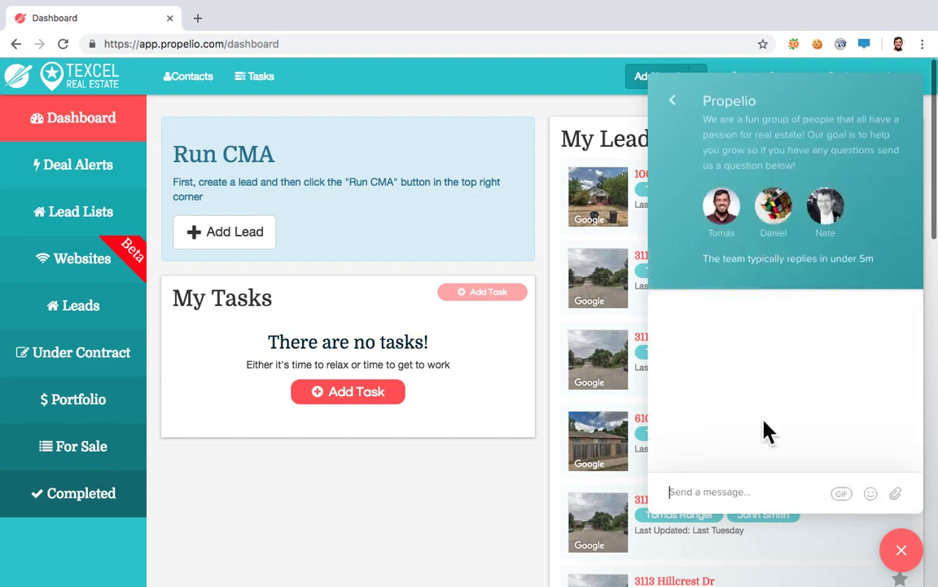
text(demohalf)
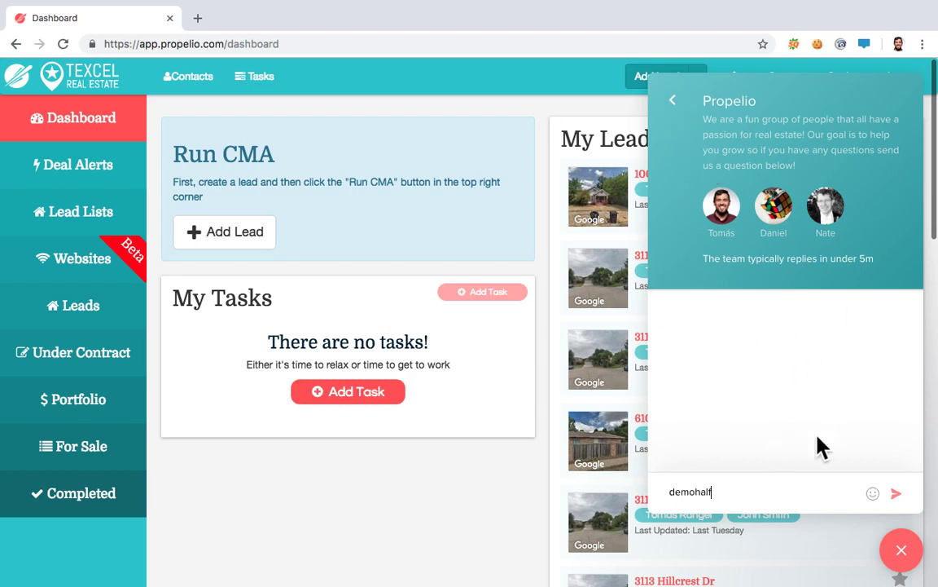
click(899, 559)
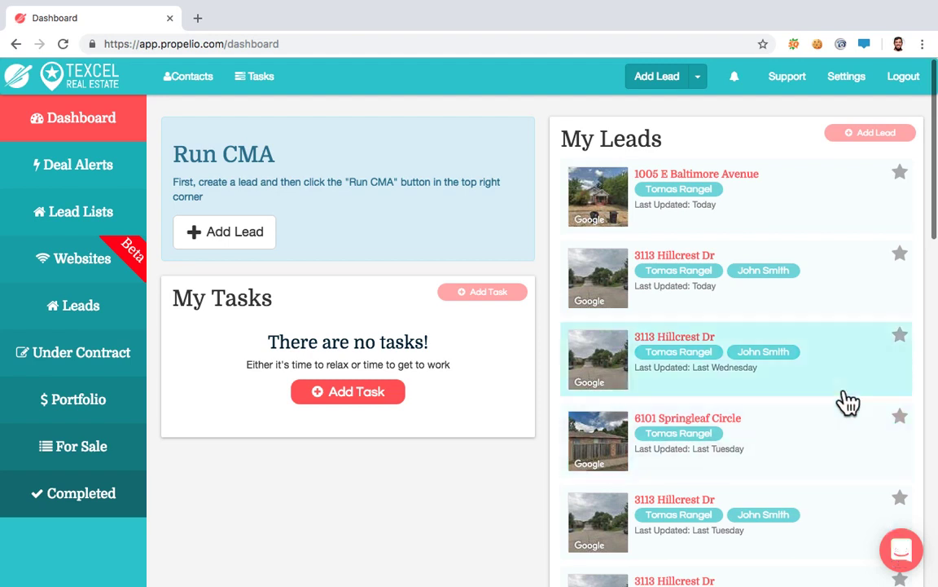
- Go to the Websites section and open the Create New Site form
click(92, 269)
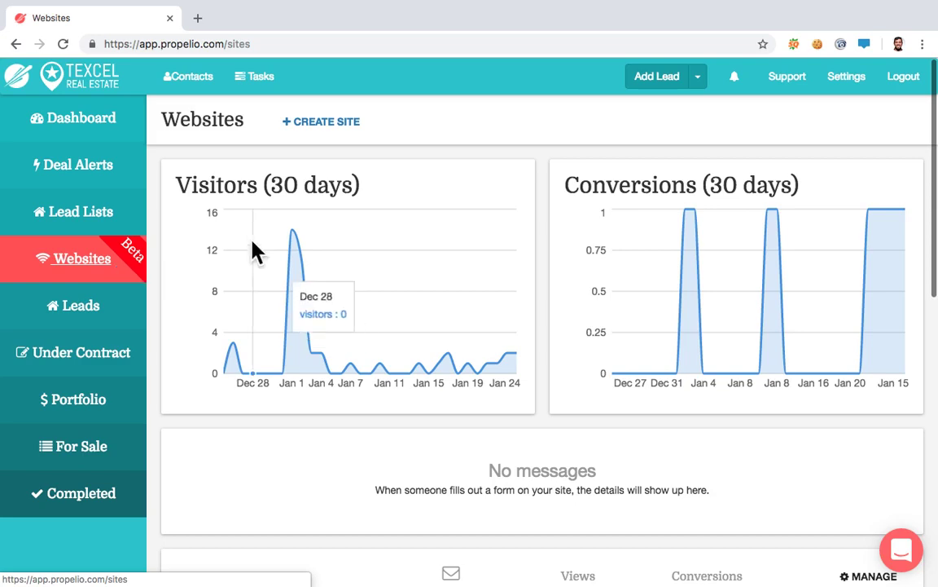
mouse_move(296, 238)
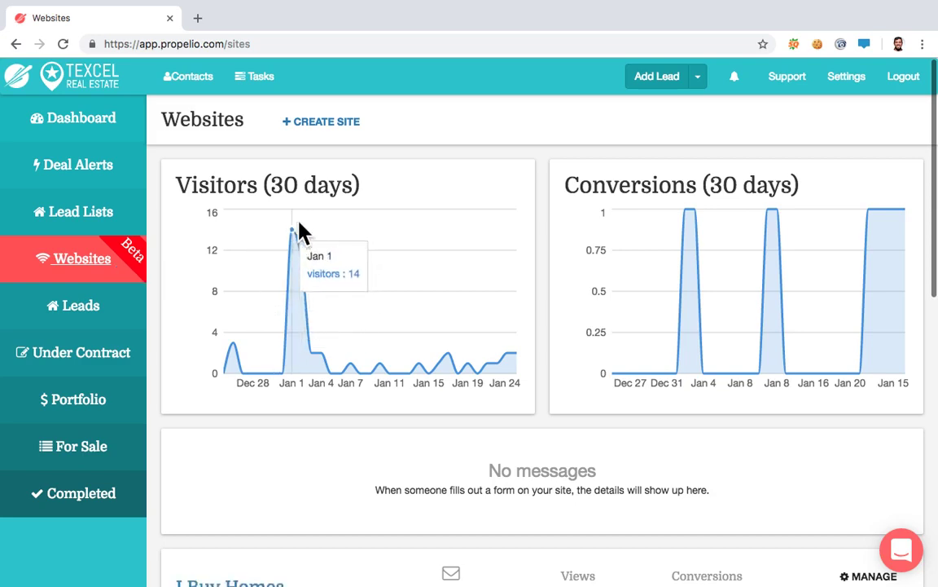
click(312, 124)
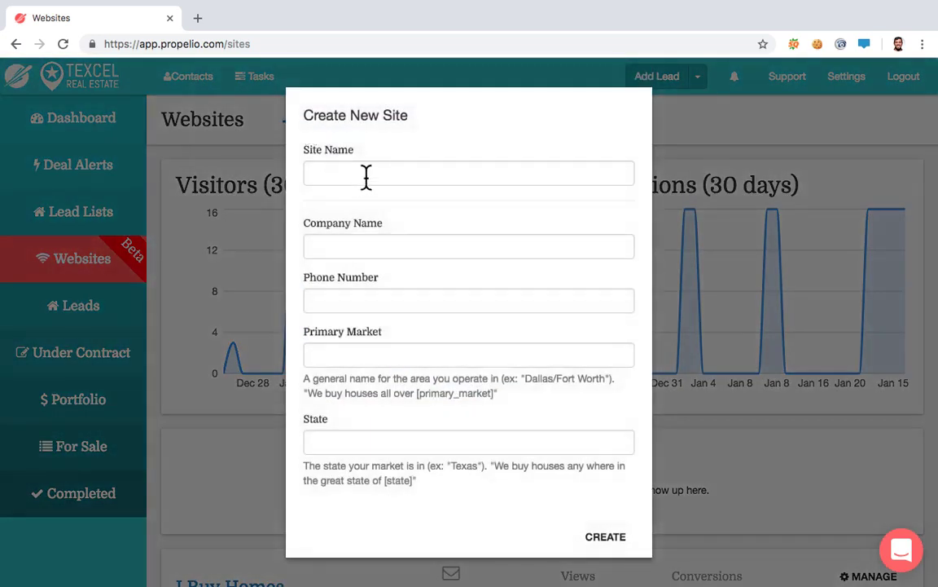
- Enter 'I Buy Homes Now' as both the Site Name and the Company Name
click(366, 177)
text(I B)
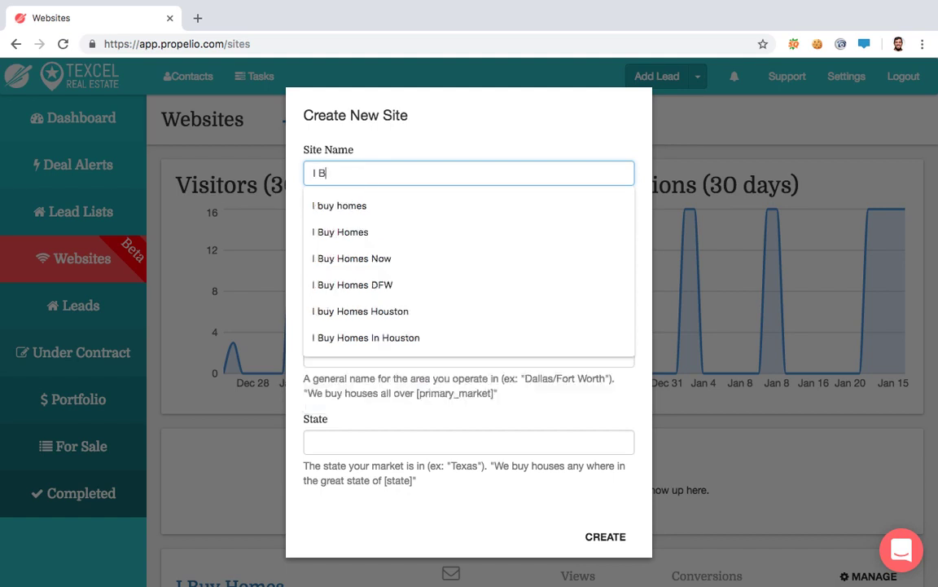
text(uy Homes N)
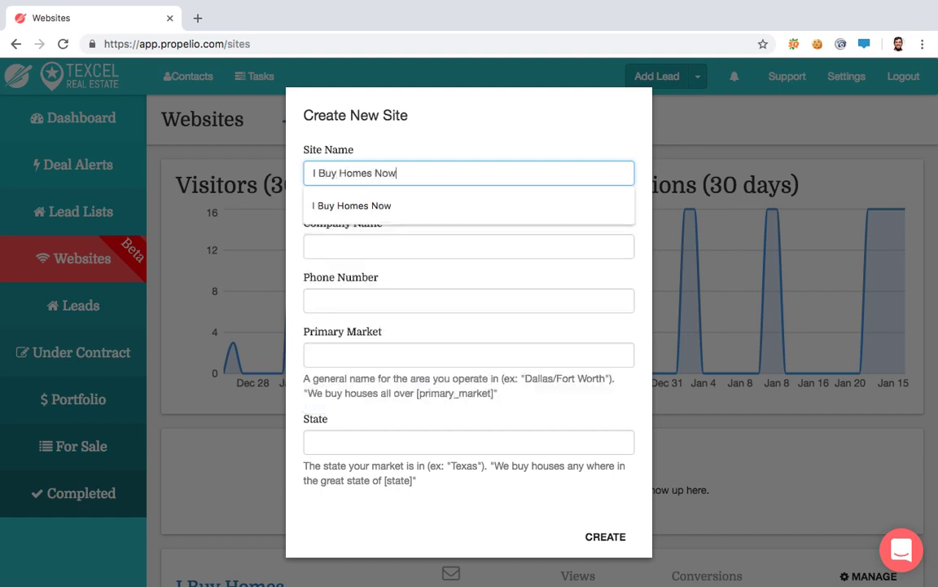
text(ow)
key(super+a)
key(super+c)
click(377, 244)
key(super+v)
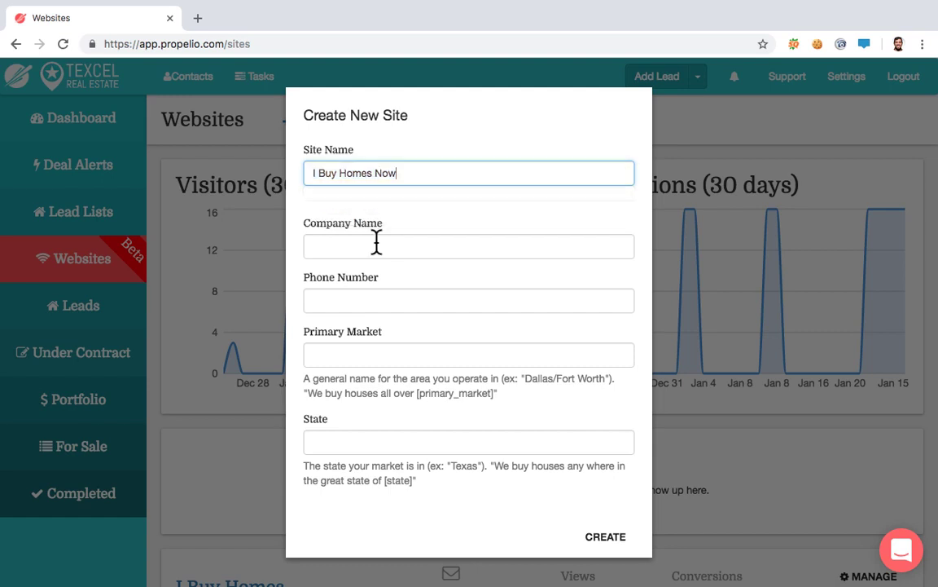
- Fill in a phone number, Primary Market Dallas and State AZ, create the site and visit it
click(355, 302)
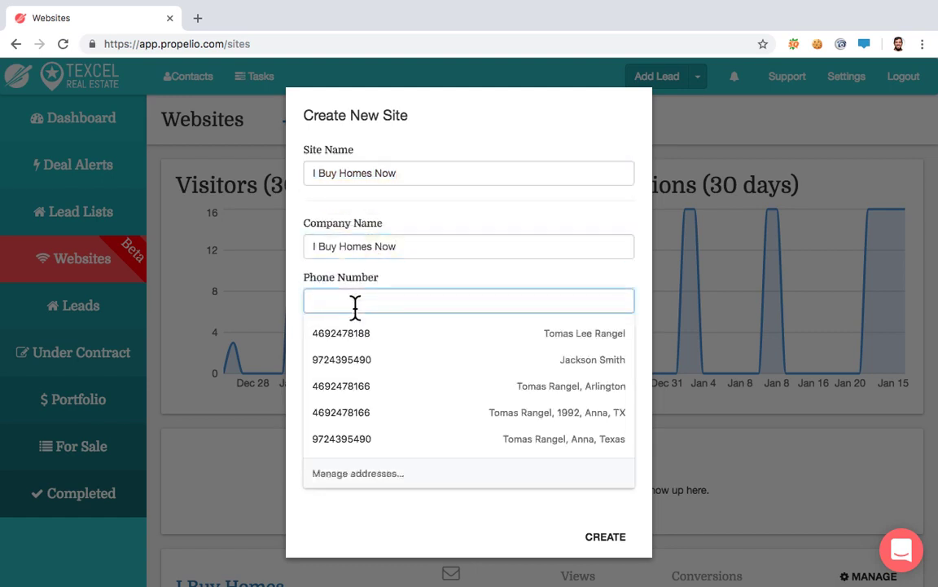
text(123-)
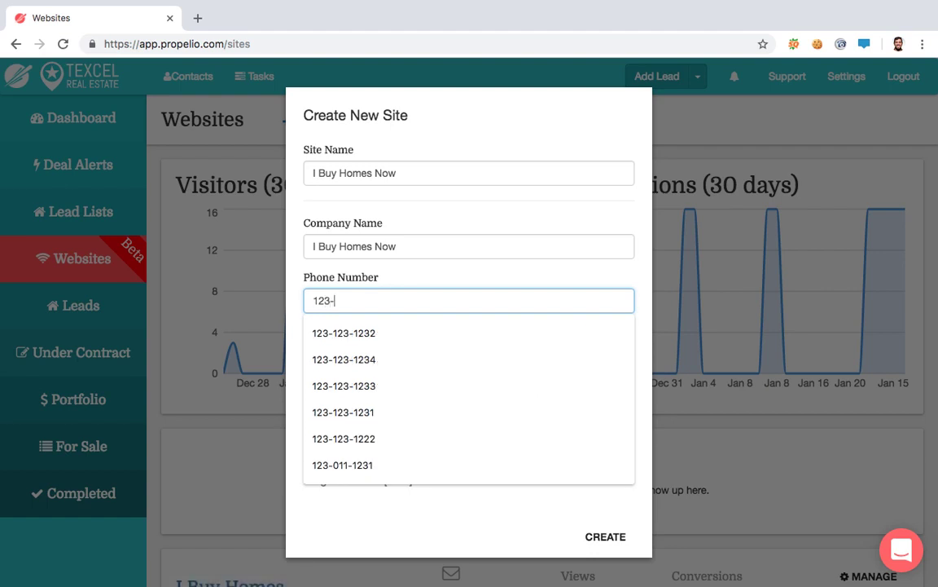
text(123-1234)
key(Tab)
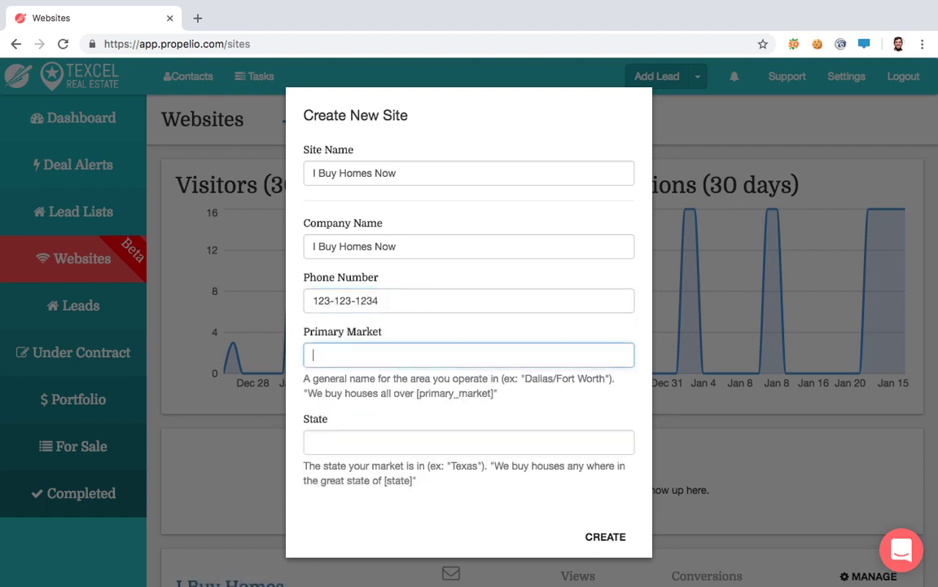
text(Dallas)
key(Tab)
text(AZ)
key(Tab)
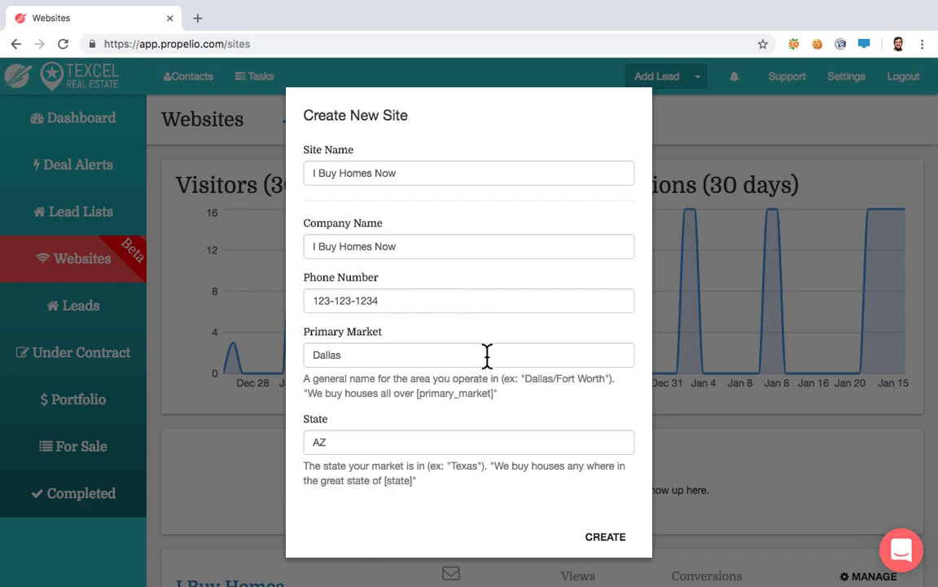
click(611, 546)
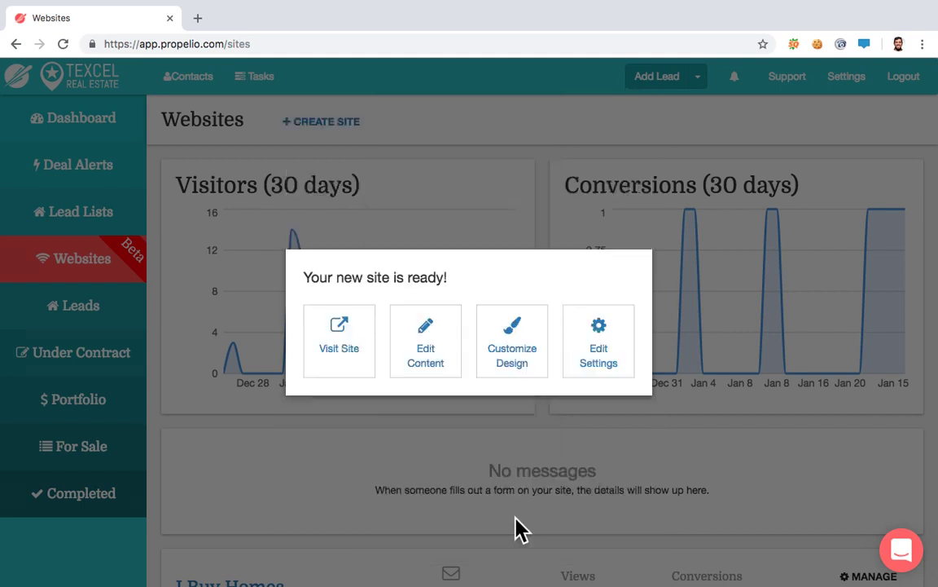
click(351, 344)
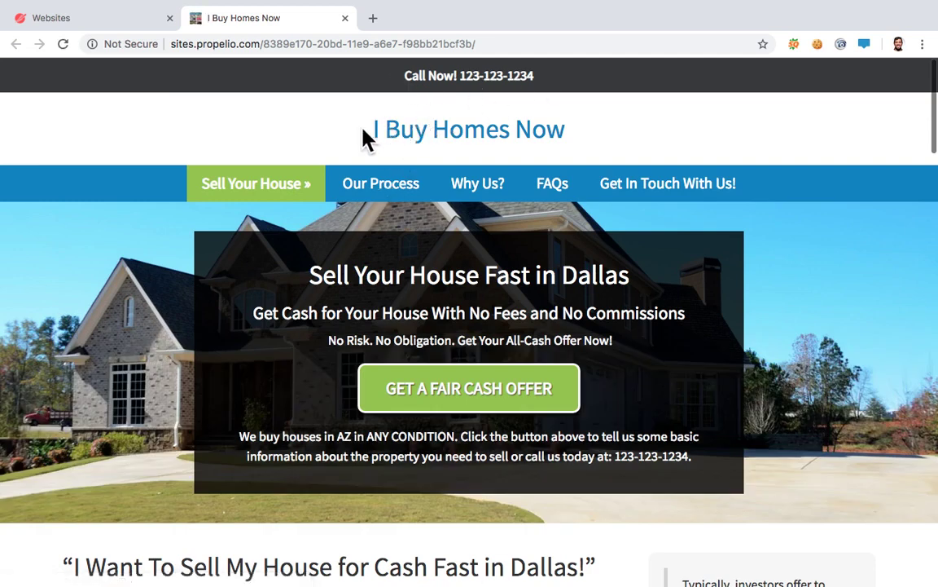
- Reload the new site's home page and scroll through its 'We buy houses in AZ' content
click(569, 130)
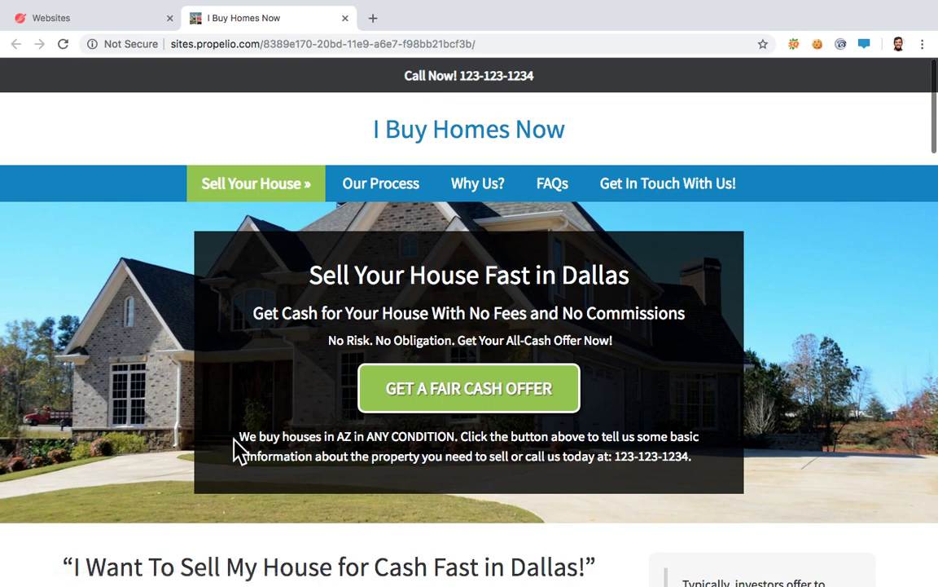
drag(233, 439, 352, 432)
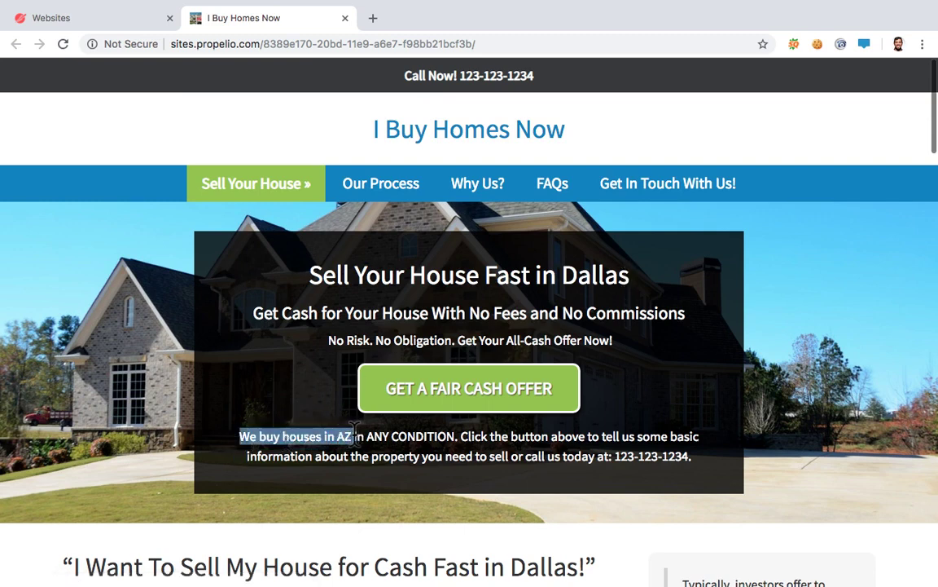
click(540, 438)
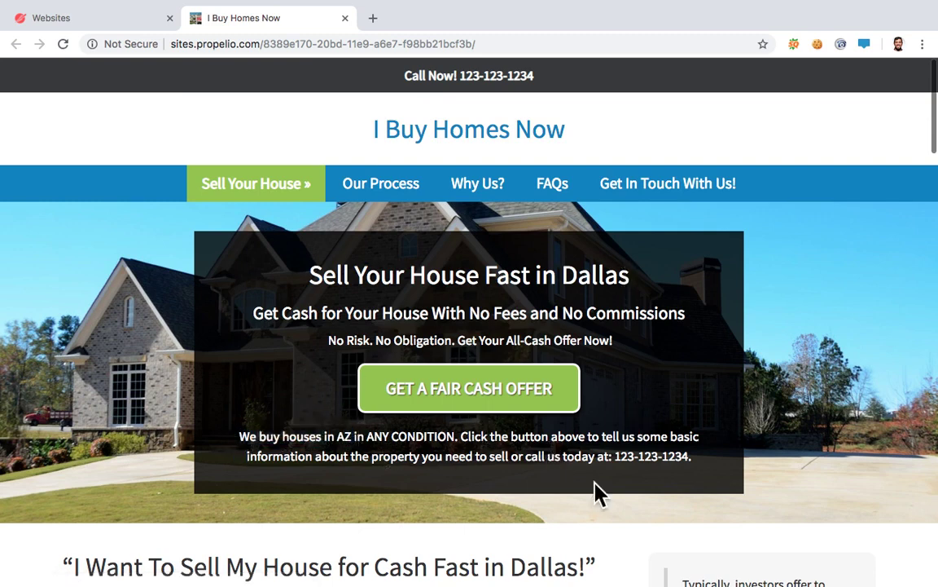
scroll(597, 492, down, 5)
scroll(664, 441, down, 15)
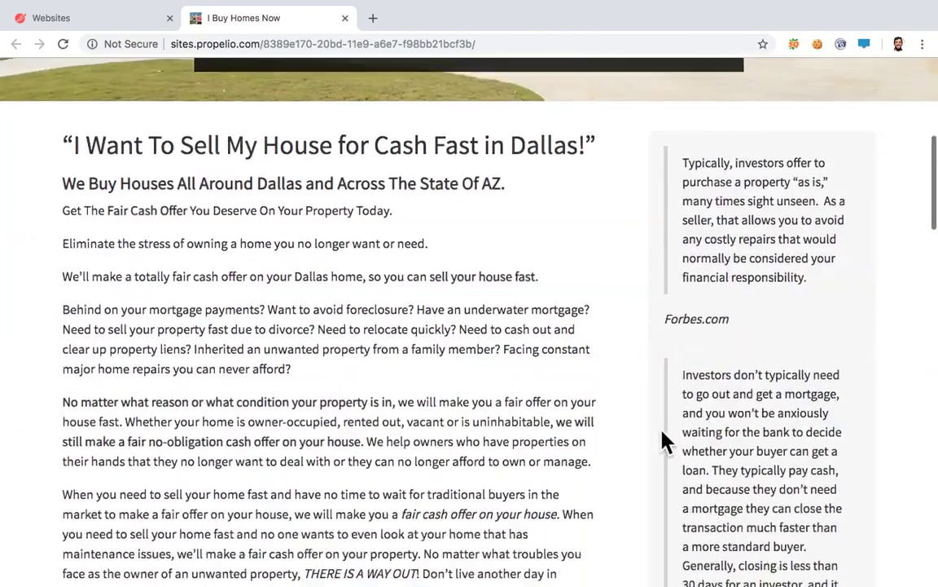
scroll(664, 441, down, 15)
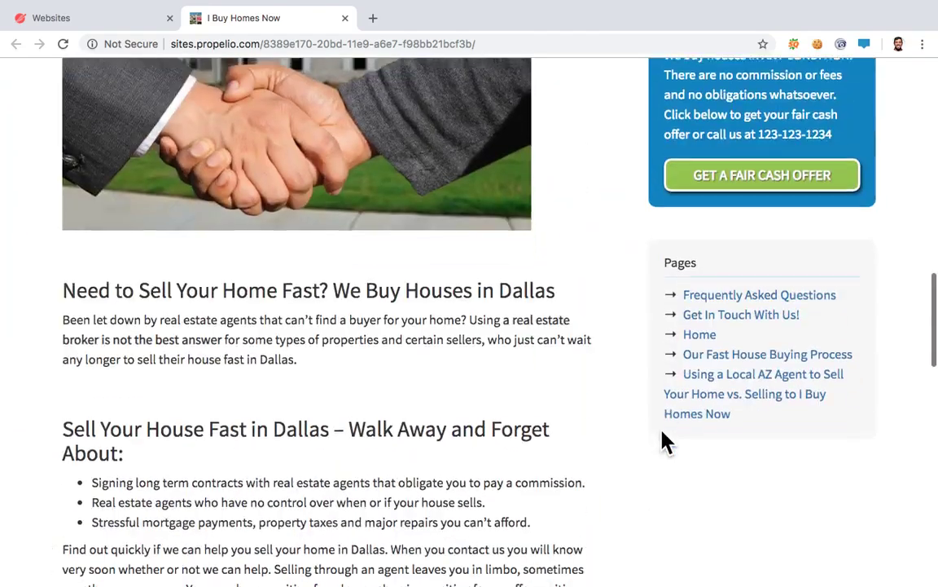
scroll(664, 440, down, 8)
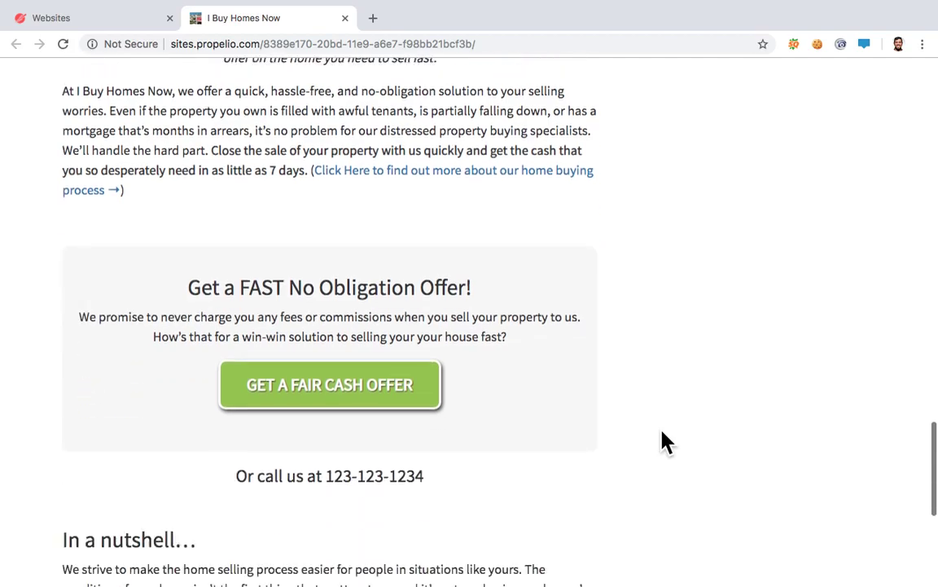
scroll(666, 342, down, 2)
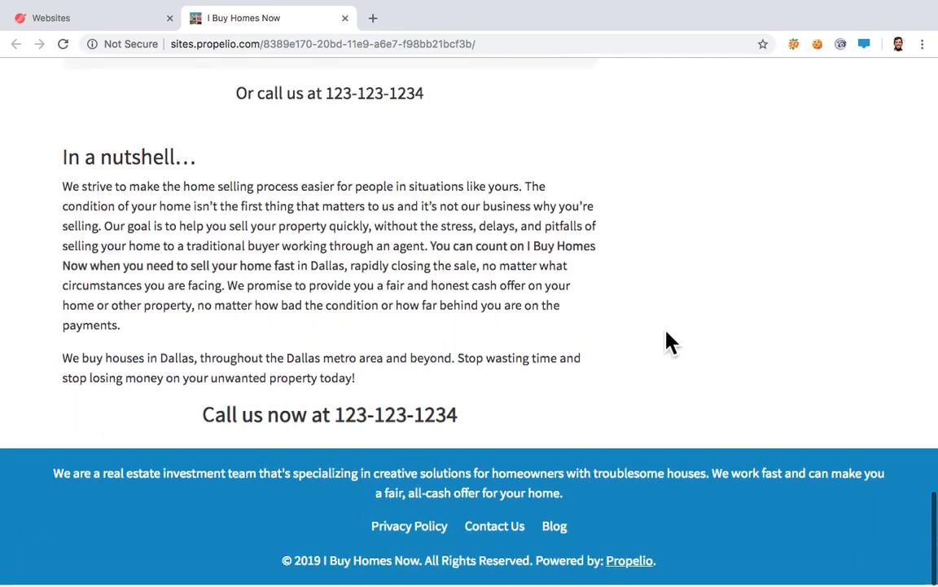
scroll(666, 341, up, 20)
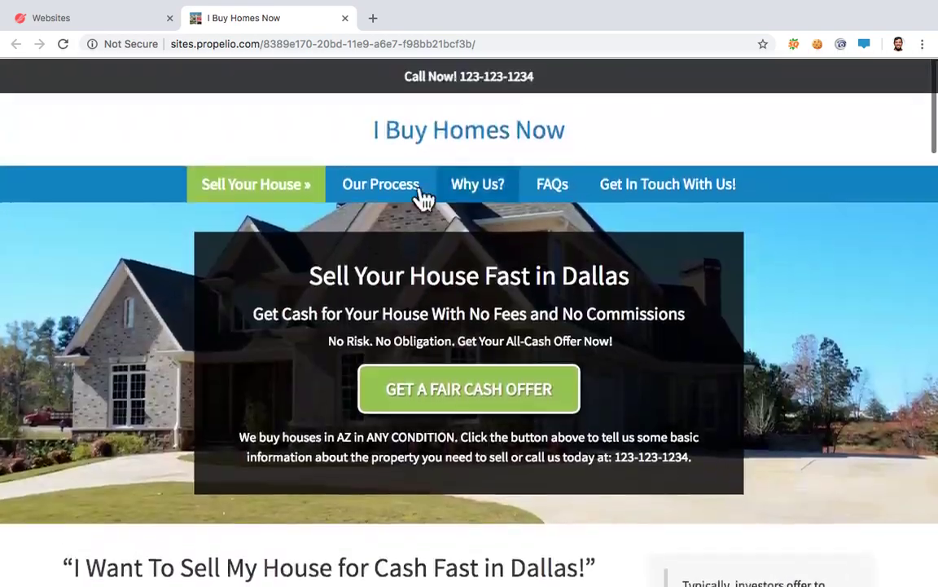
- View the site's Our Process and Why Us? pages, then return home
click(417, 193)
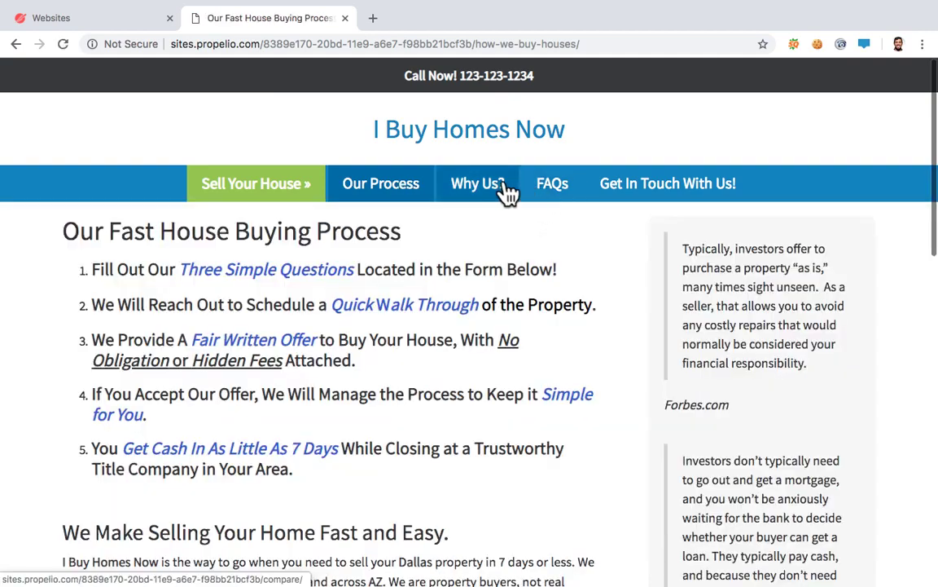
click(504, 192)
click(510, 141)
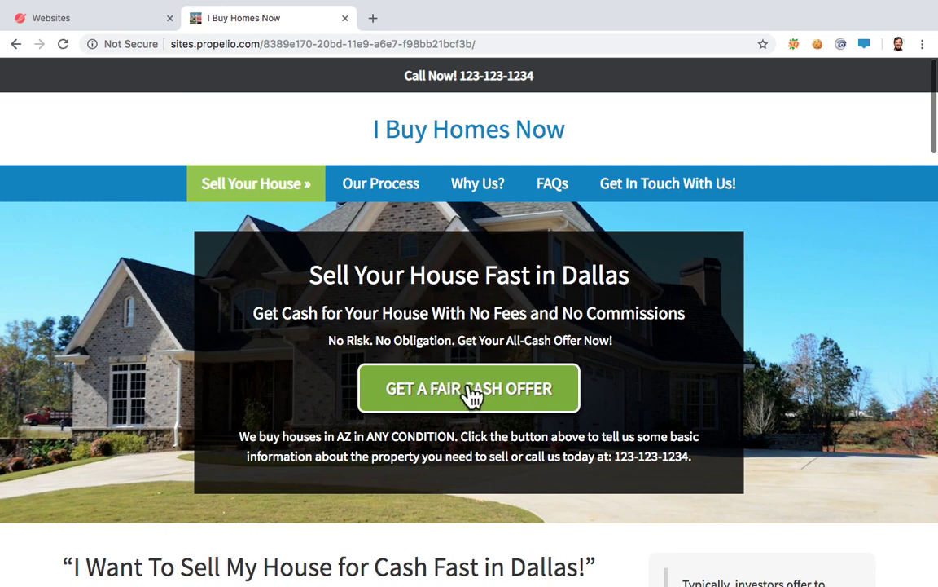
- Open the cash-offer form and enter the test property address, picking the Rowlett, TX suggestion
click(473, 395)
click(369, 299)
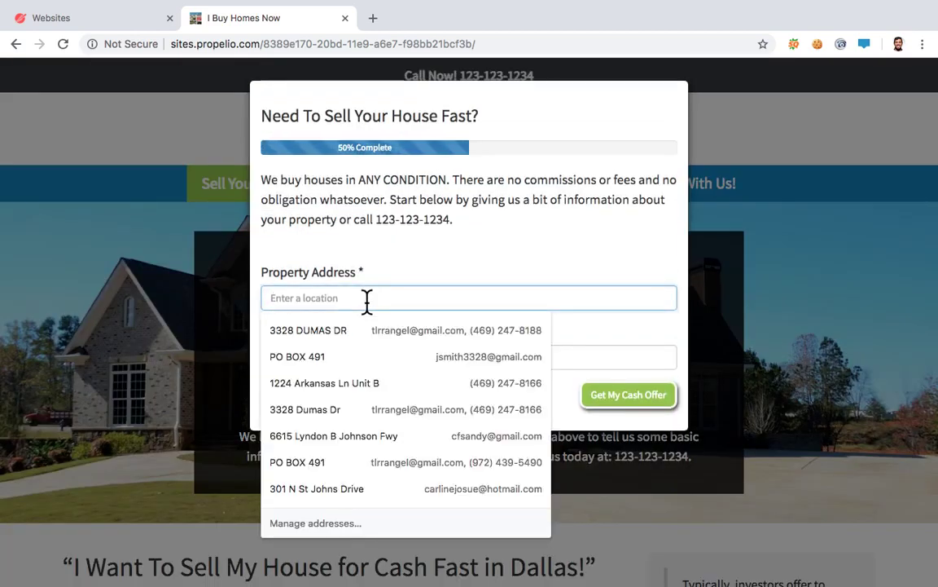
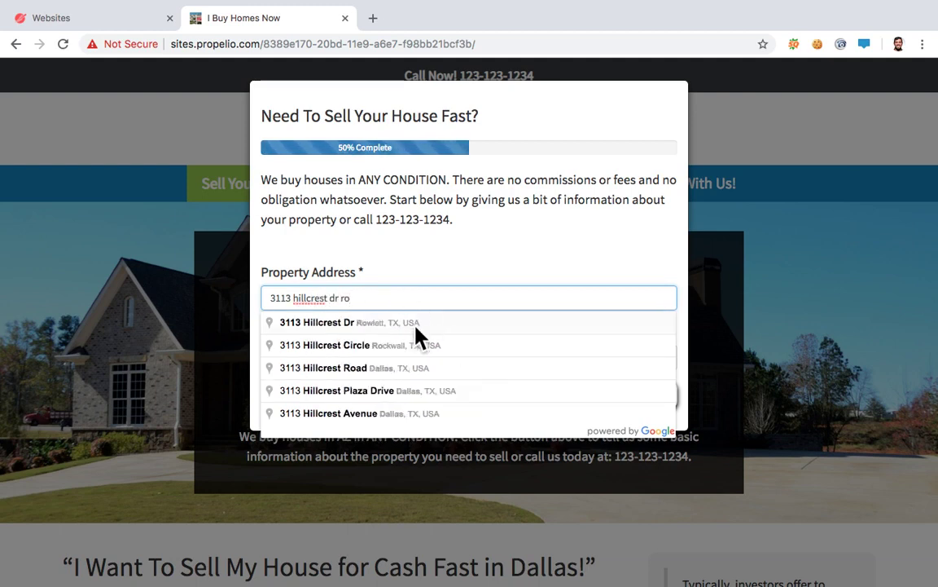
click(415, 327)
- Add a test phone number and e-mail address, then submit the cash-offer request
click(407, 363)
text(123)
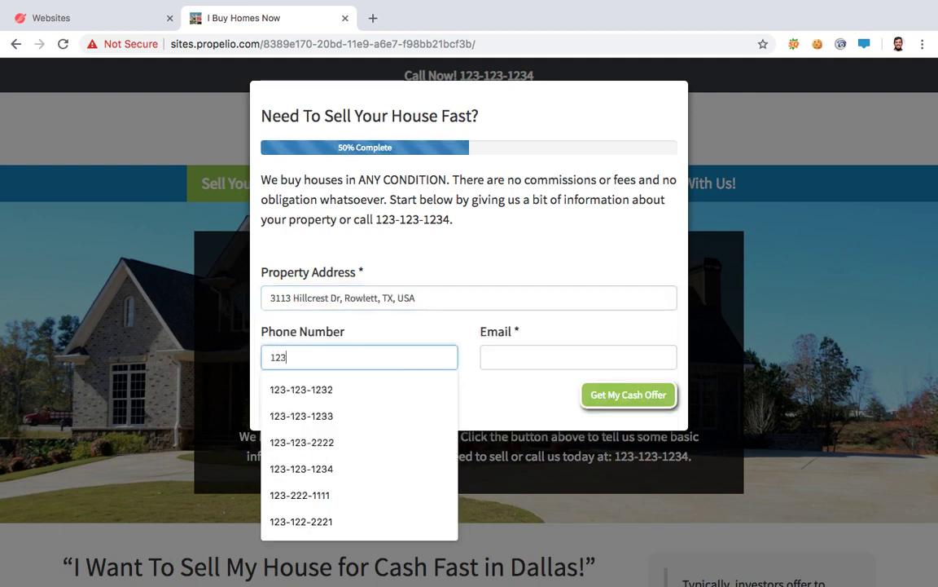
text(-123-4523)
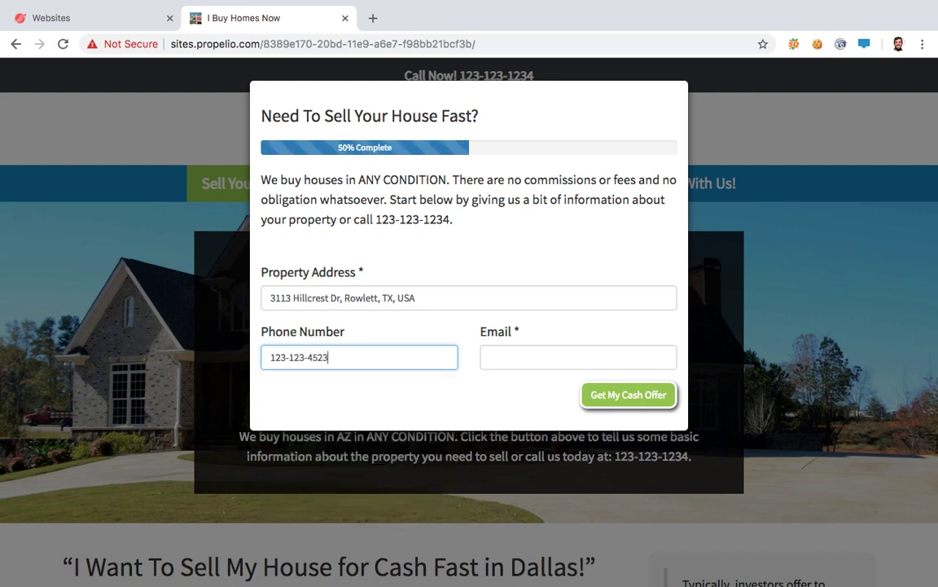
click(545, 358)
text(tom)
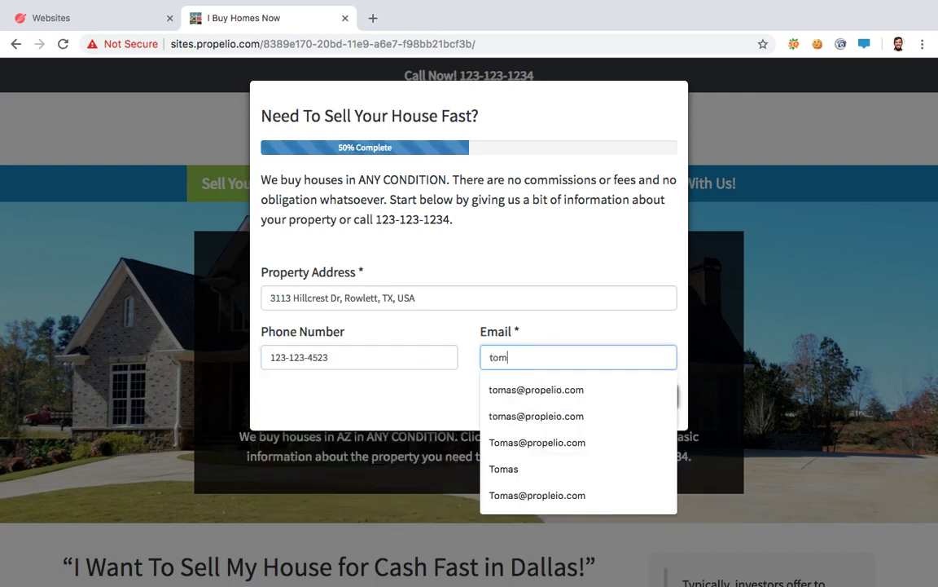
click(577, 393)
click(625, 401)
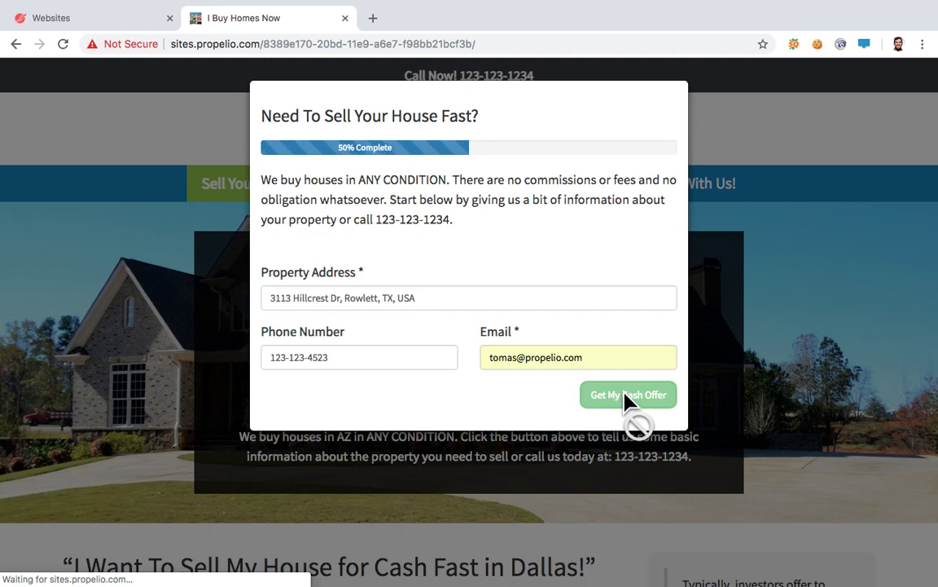
drag(271, 104, 447, 203)
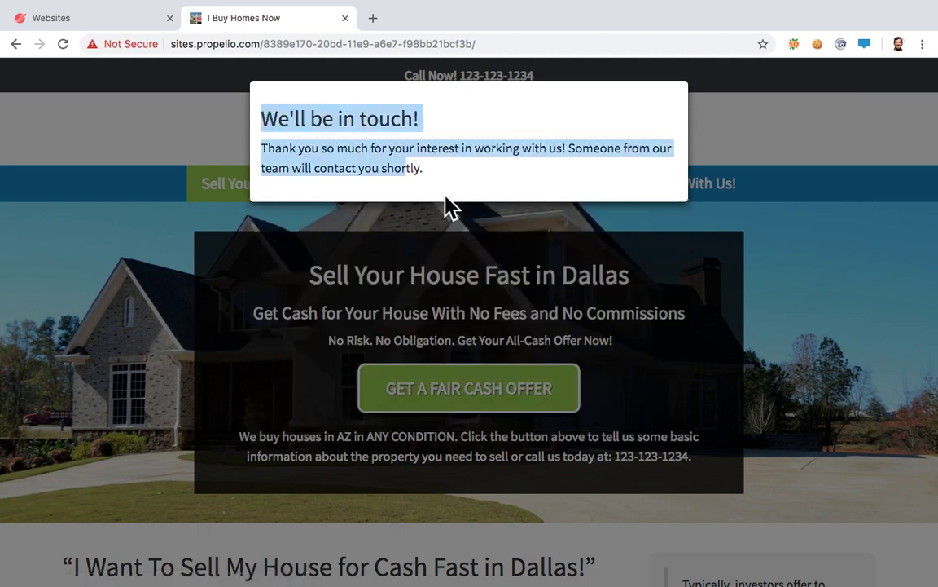
click(459, 193)
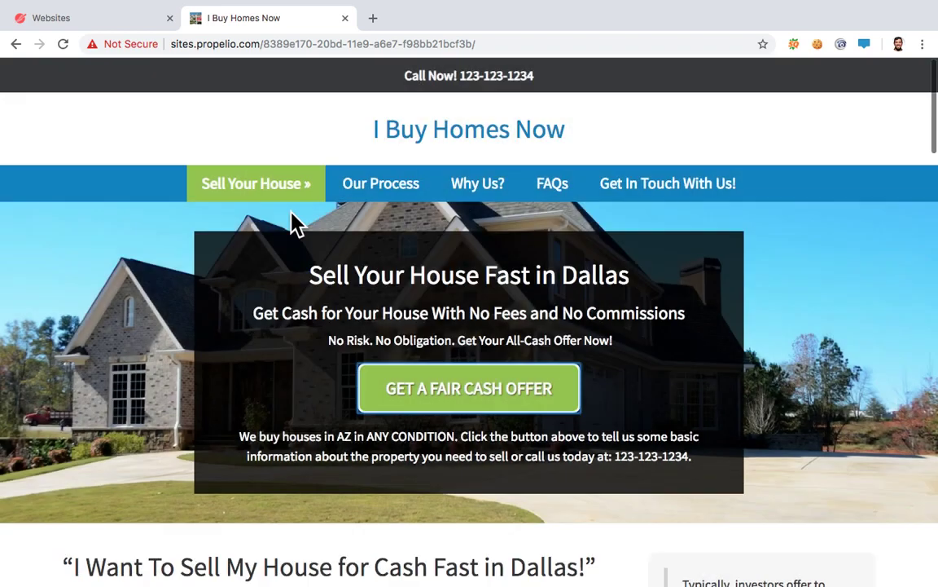
- Reload the Websites dashboard and tick the new I Buy Homes Now form submission
click(108, 23)
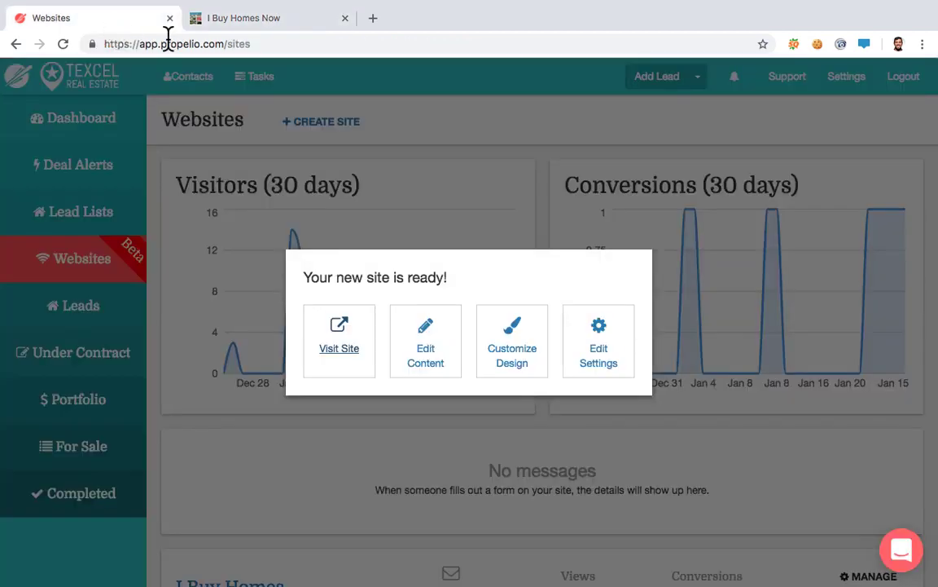
click(212, 45)
key(Return)
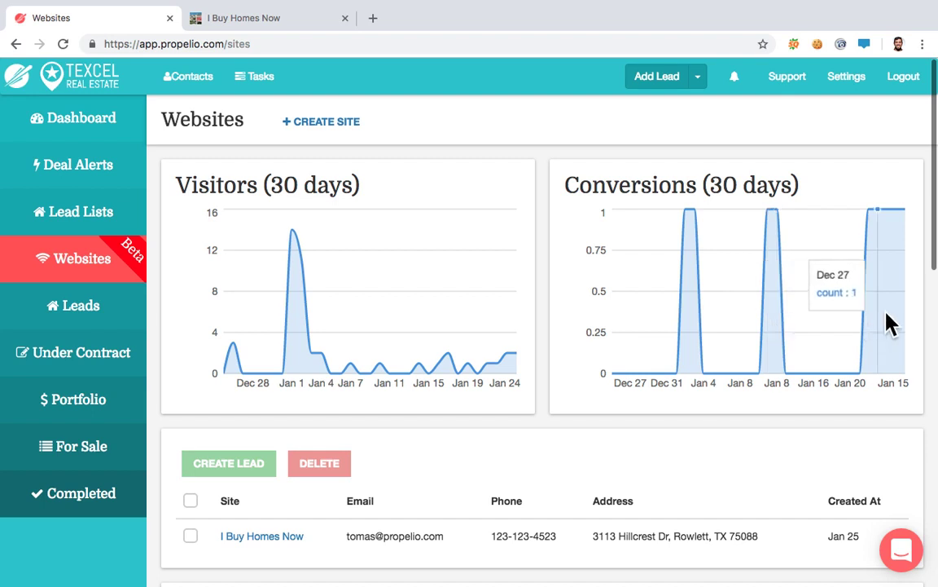
scroll(538, 464, down, 3)
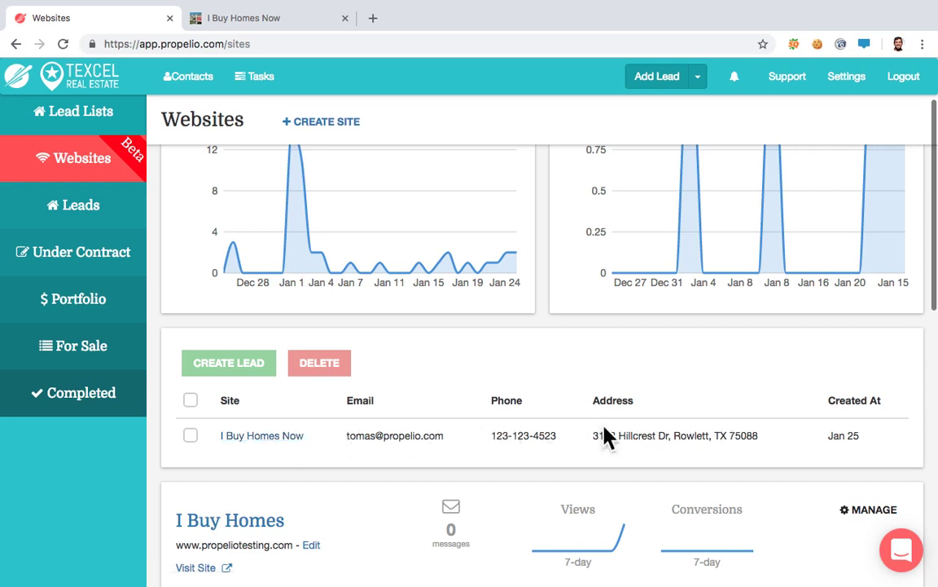
click(191, 435)
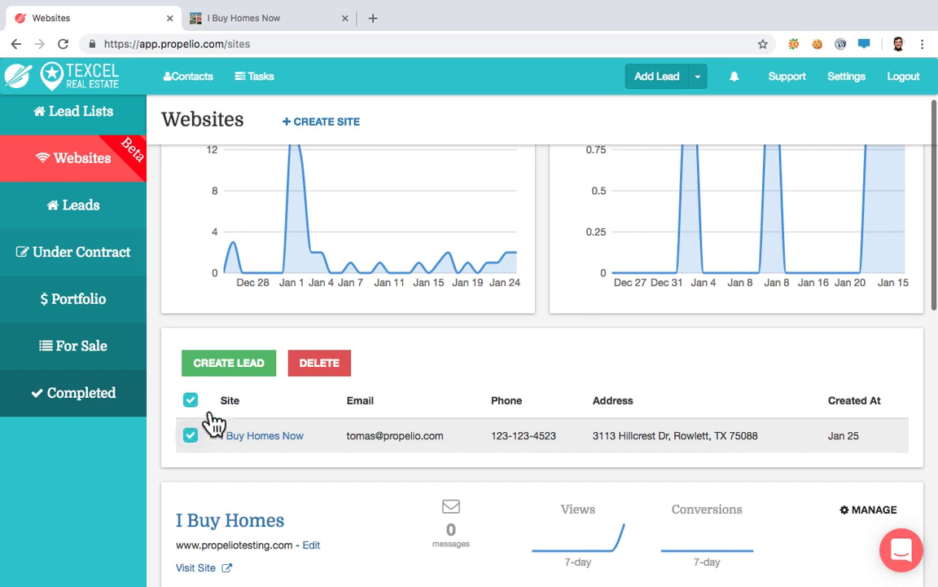
- Create a lead from the submission, view its page, run its CMA, then return to Websites
click(221, 362)
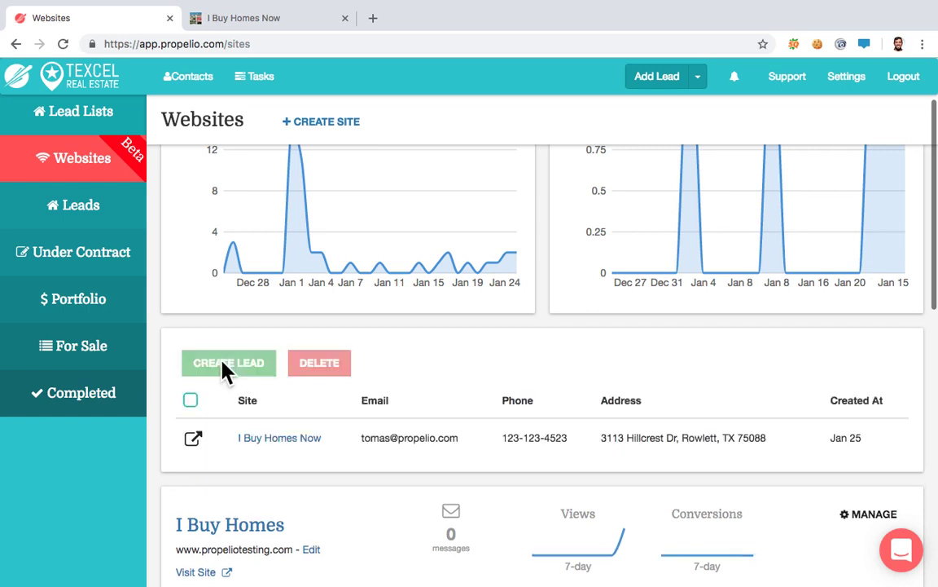
click(193, 440)
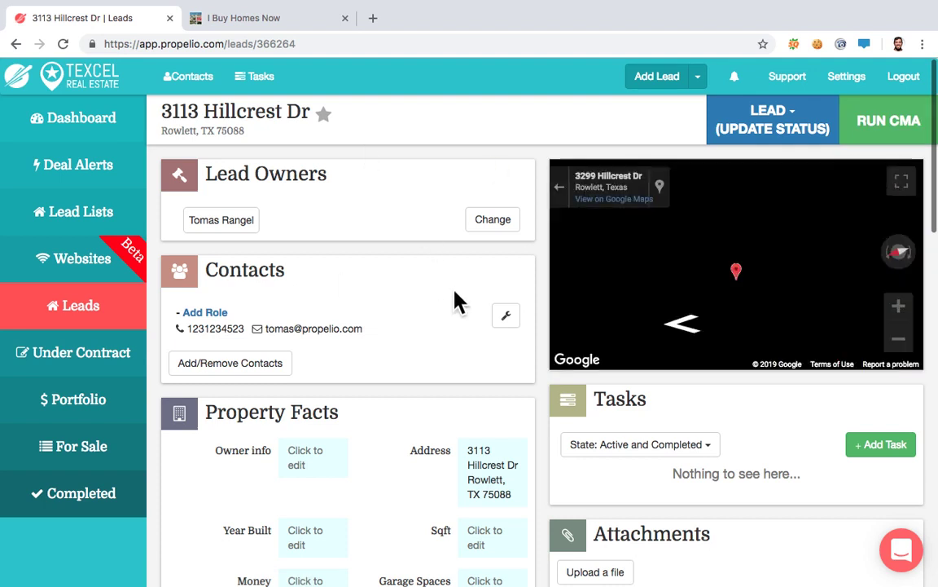
drag(408, 342, 180, 308)
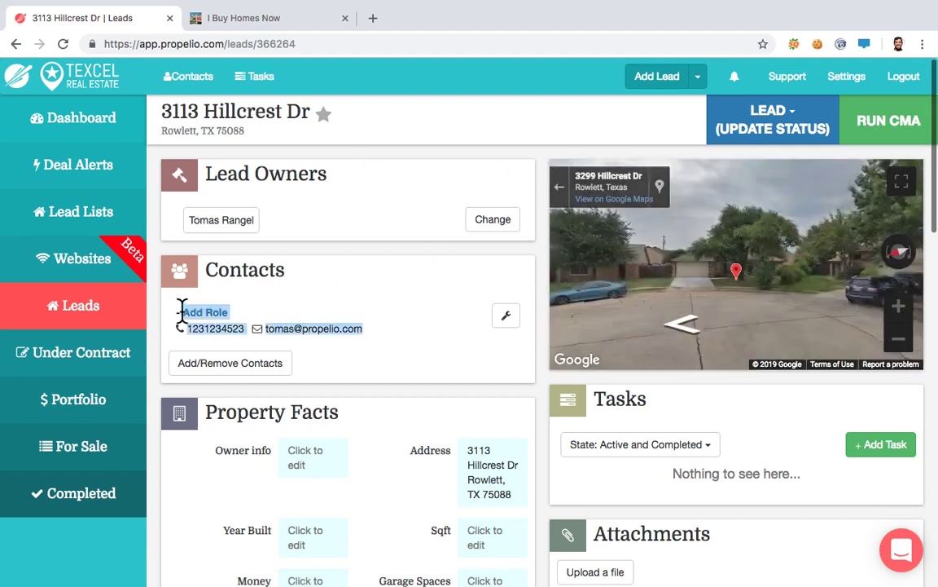
click(423, 285)
click(802, 125)
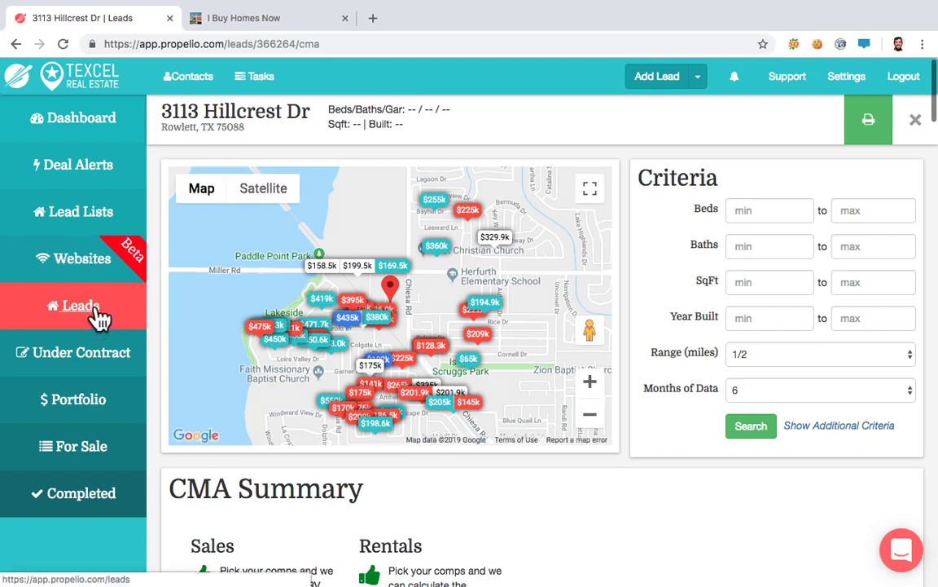
click(90, 269)
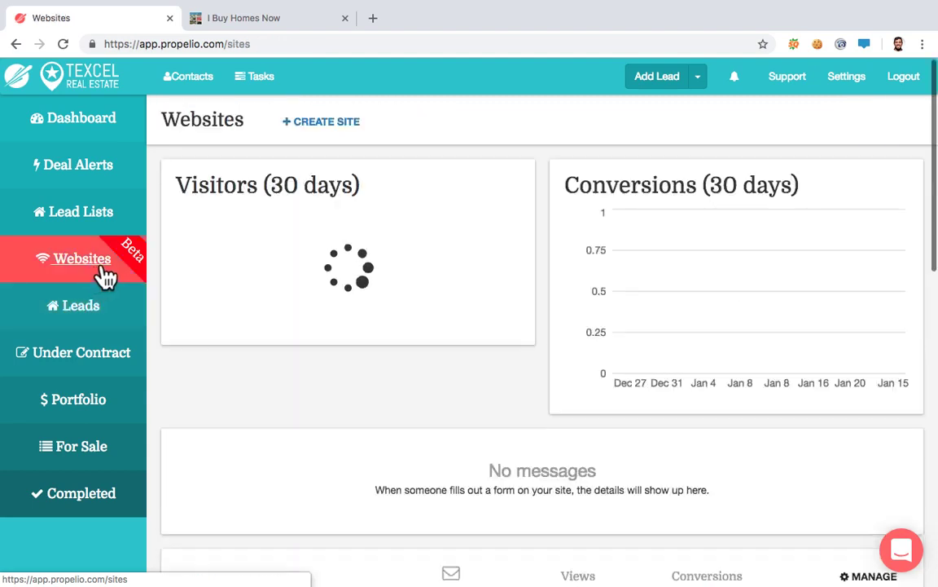
- Scroll down to the websites list and Domains section, briefly checking the live site tab
scroll(196, 432, down, 5)
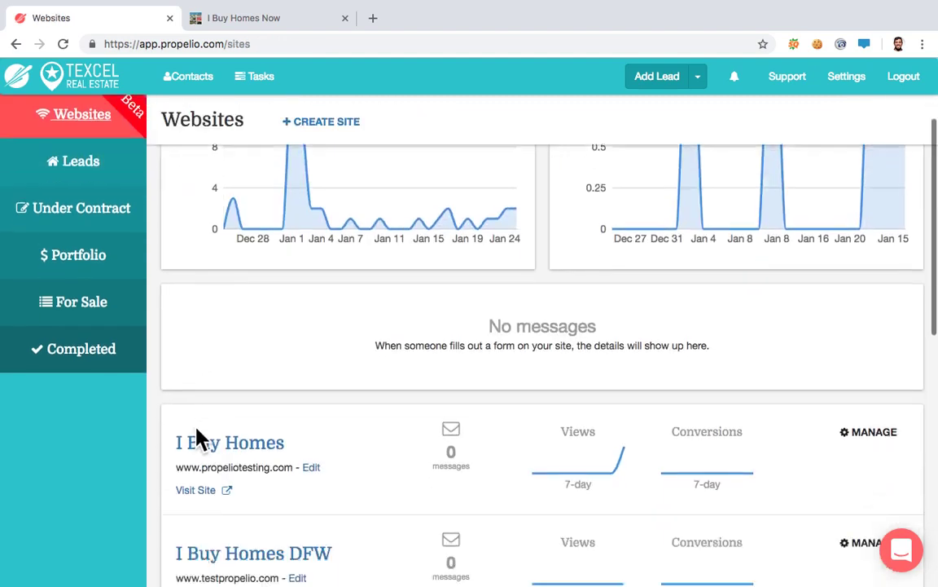
scroll(196, 436, down, 2)
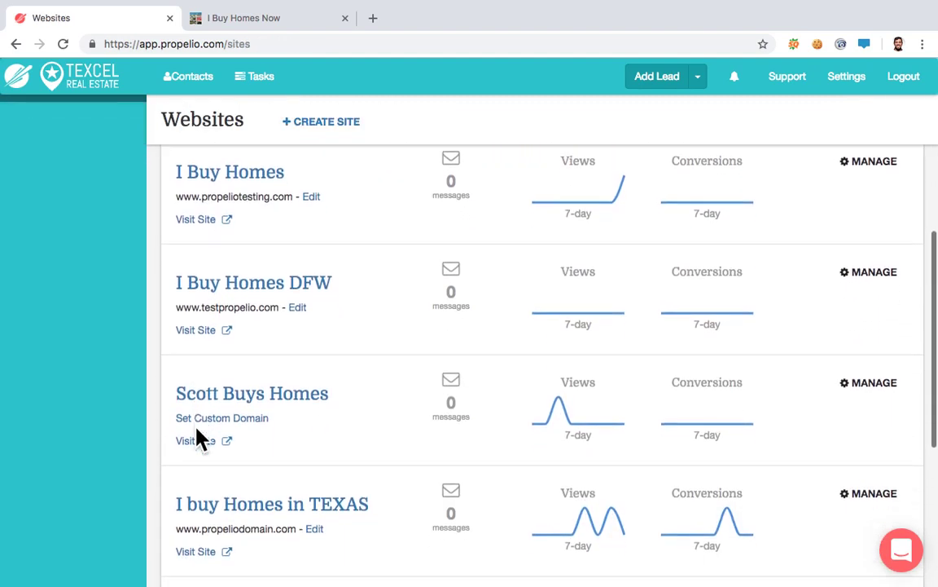
scroll(236, 432, down, 5)
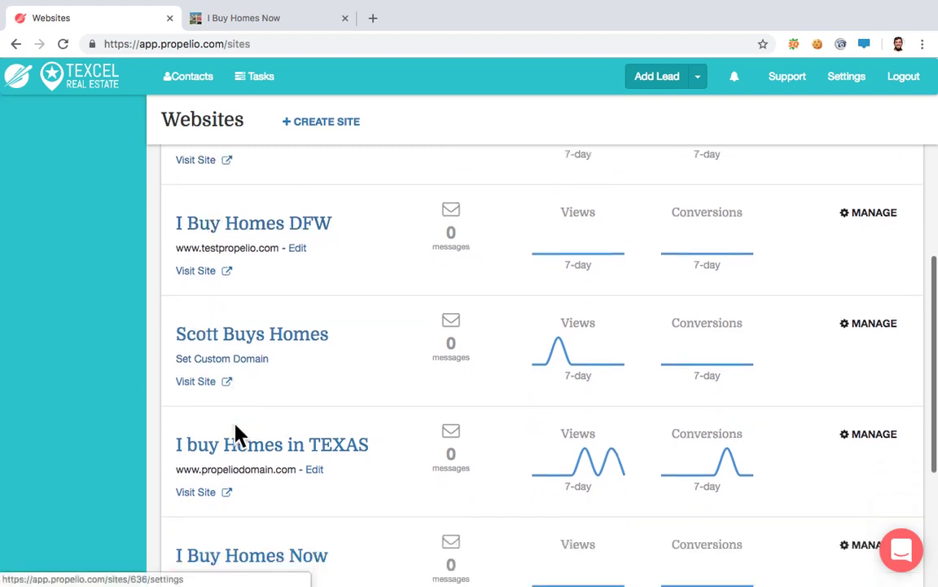
scroll(235, 427, down, 1)
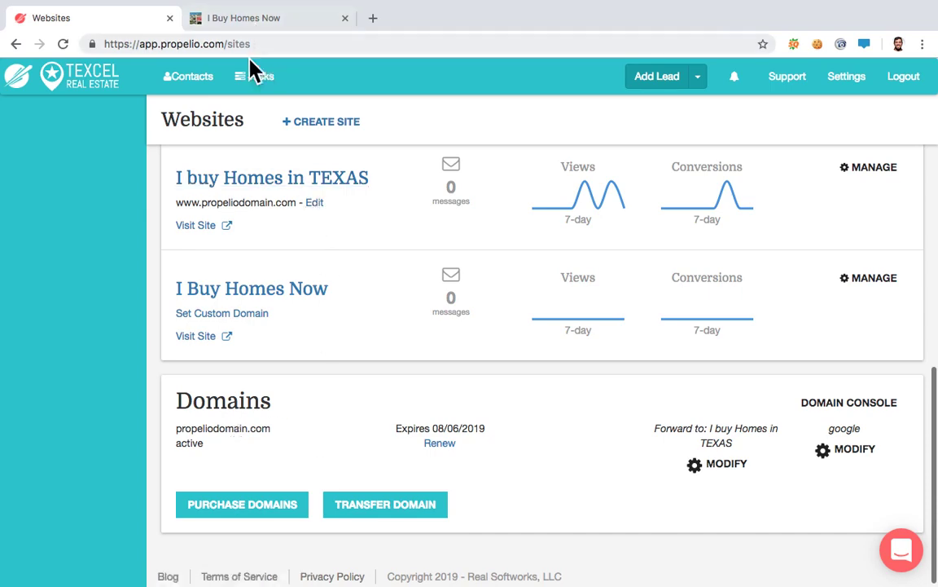
click(250, 25)
click(184, 46)
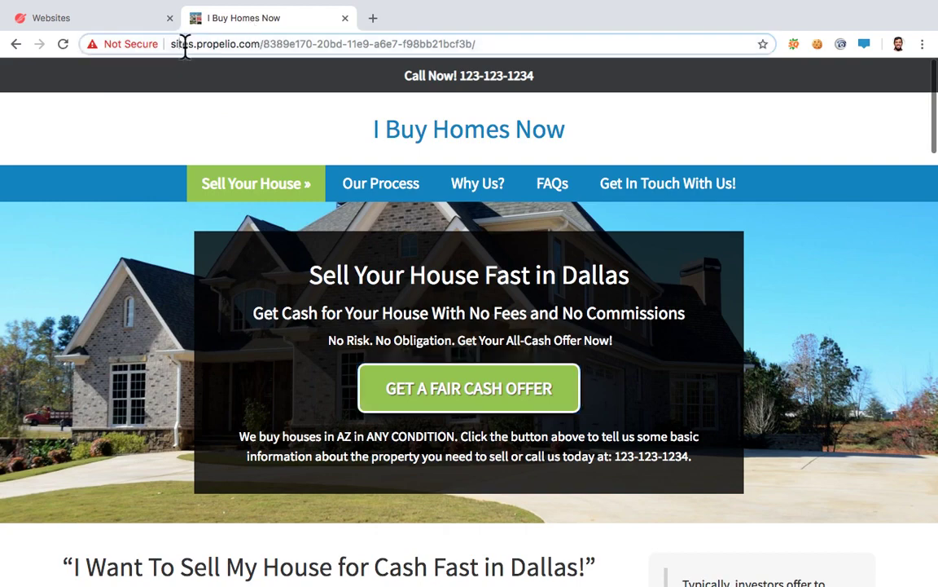
click(92, 19)
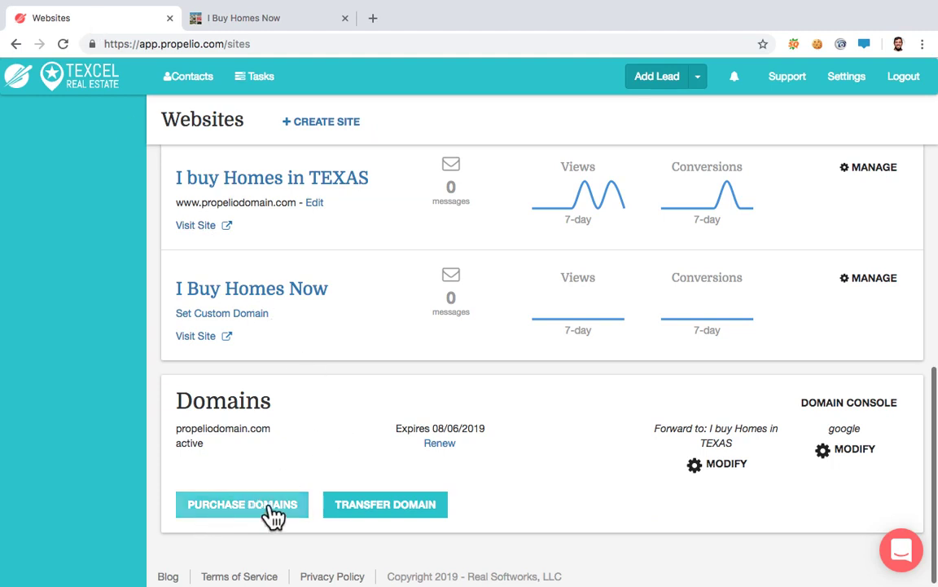
- Check availability of IBuyHomesNow.com, which turns out to be not available
click(214, 512)
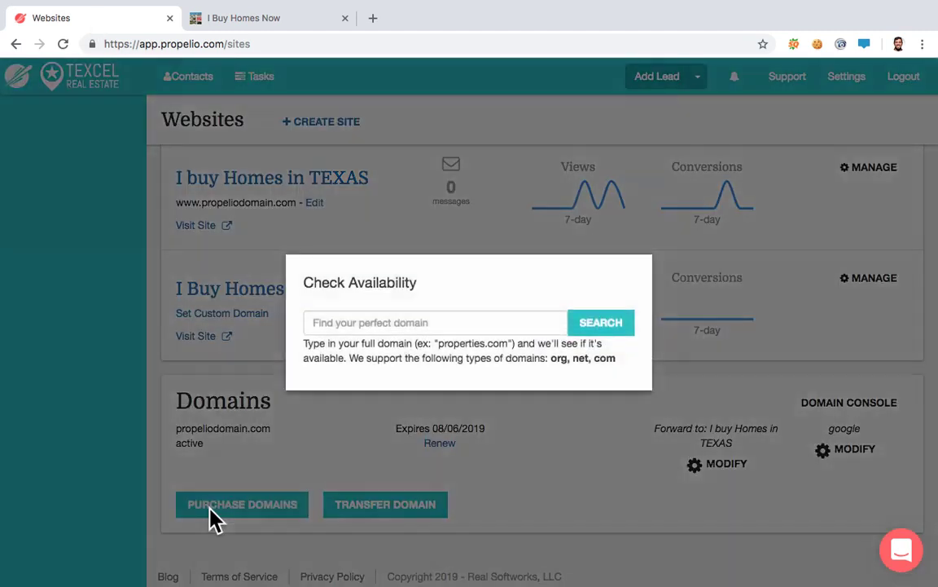
click(376, 317)
text(I Buy Homes Now)
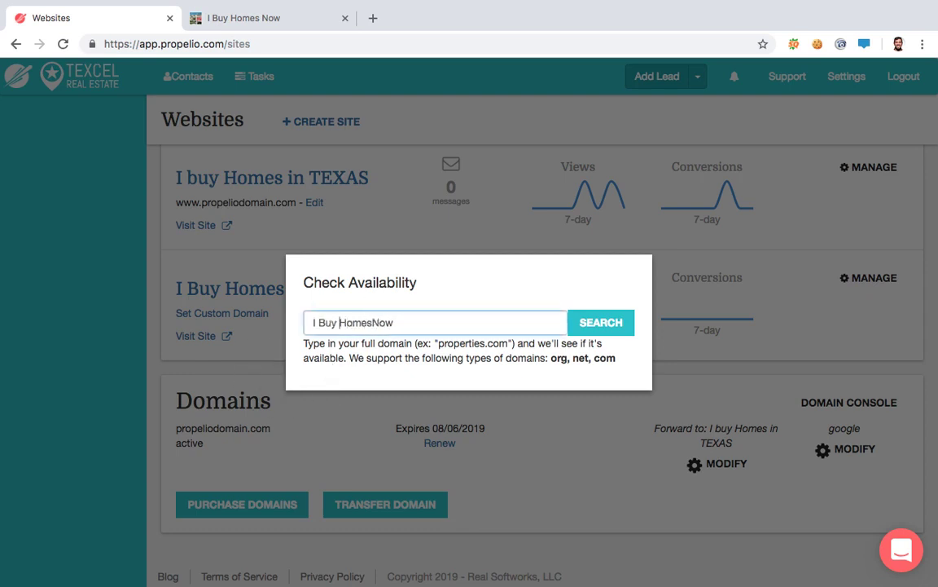
click(318, 323)
key(BackSpace)
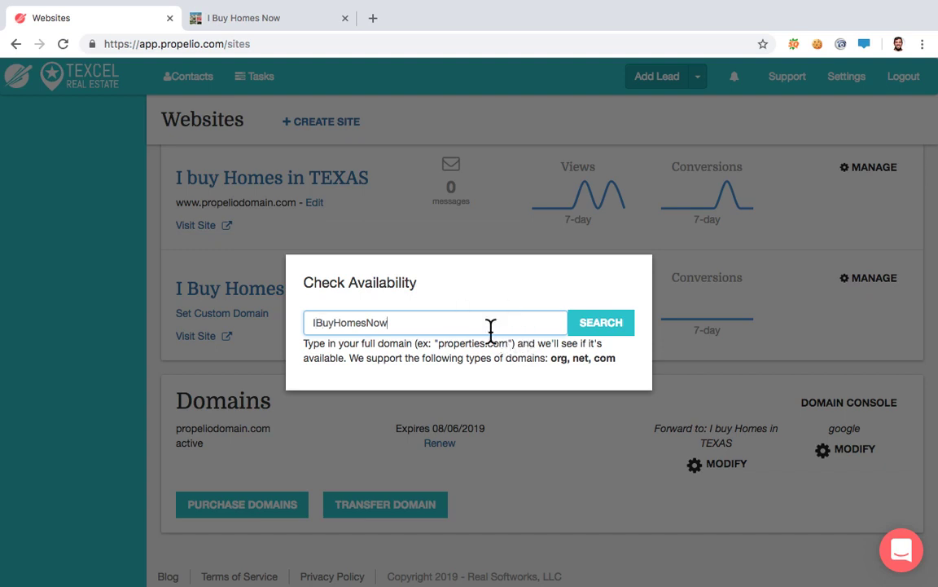
click(591, 326)
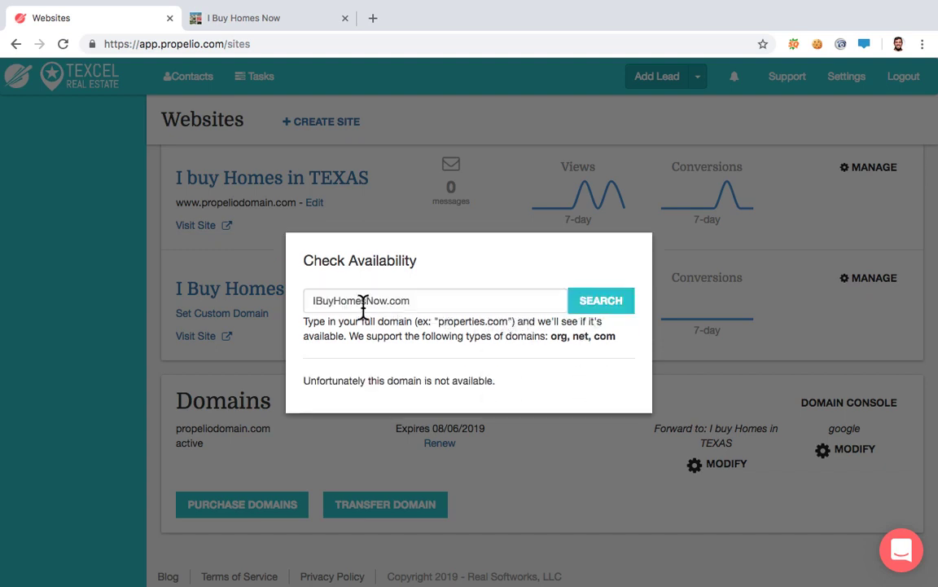
drag(303, 380, 554, 393)
click(555, 393)
- Search 123IBuyHomesNow.com instead, confirm it is available, and close the dialog
click(316, 301)
text(123)
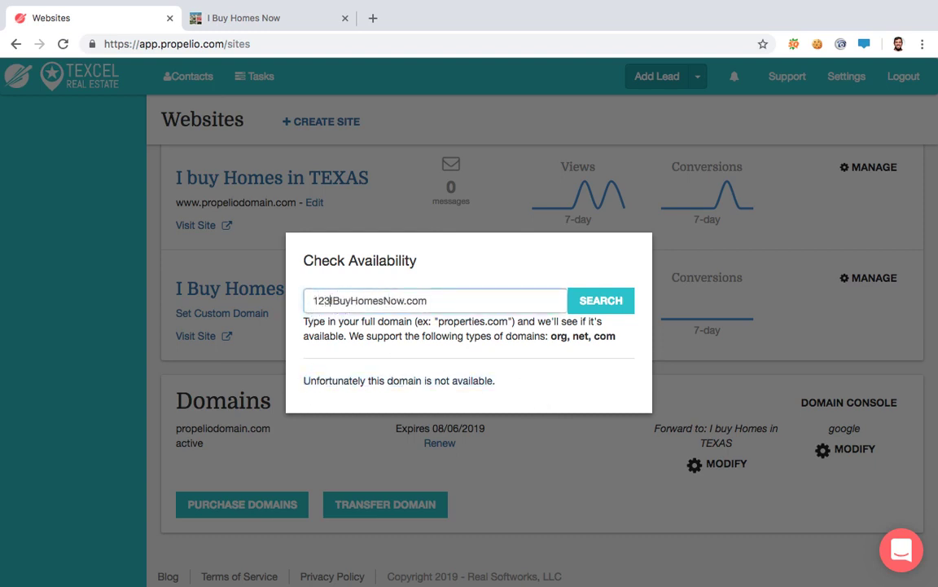
click(602, 302)
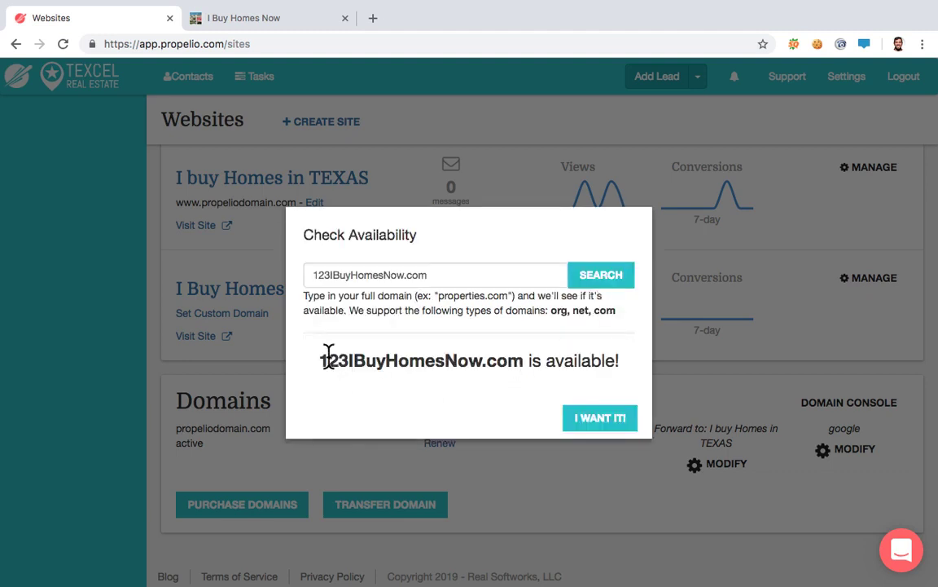
drag(328, 356, 534, 360)
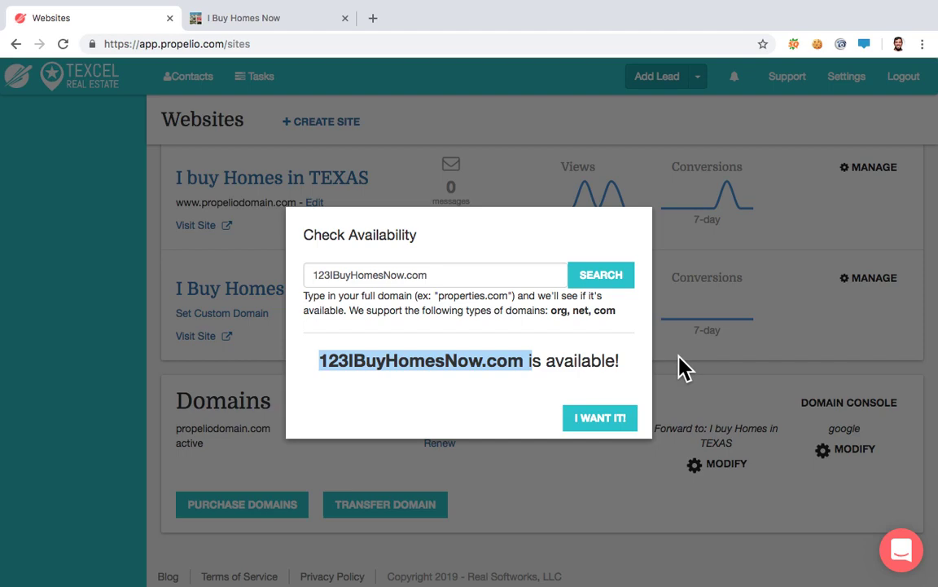
click(676, 383)
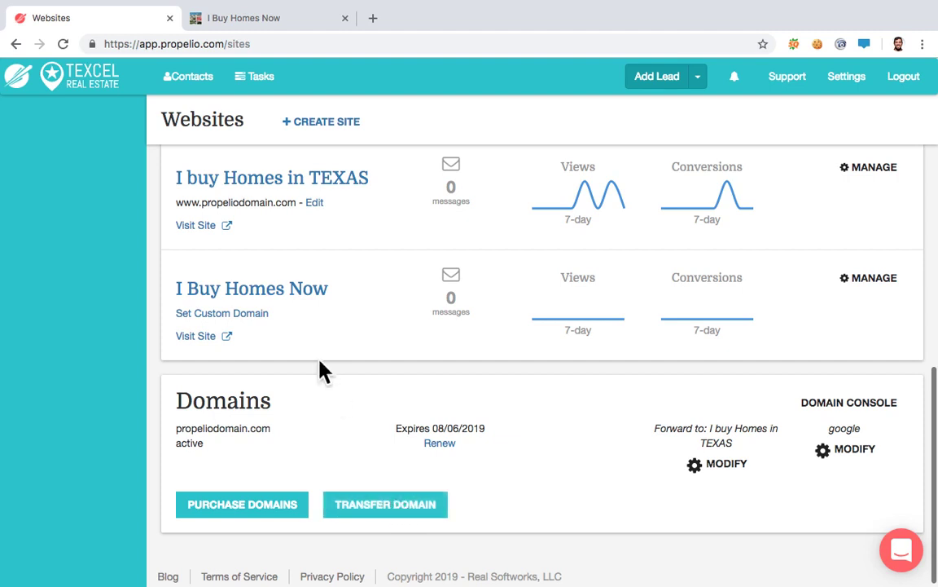
- Review the I Buy Homes Now Settings page via Set Custom Domain, then return to the websites list
scroll(294, 371, up, 1)
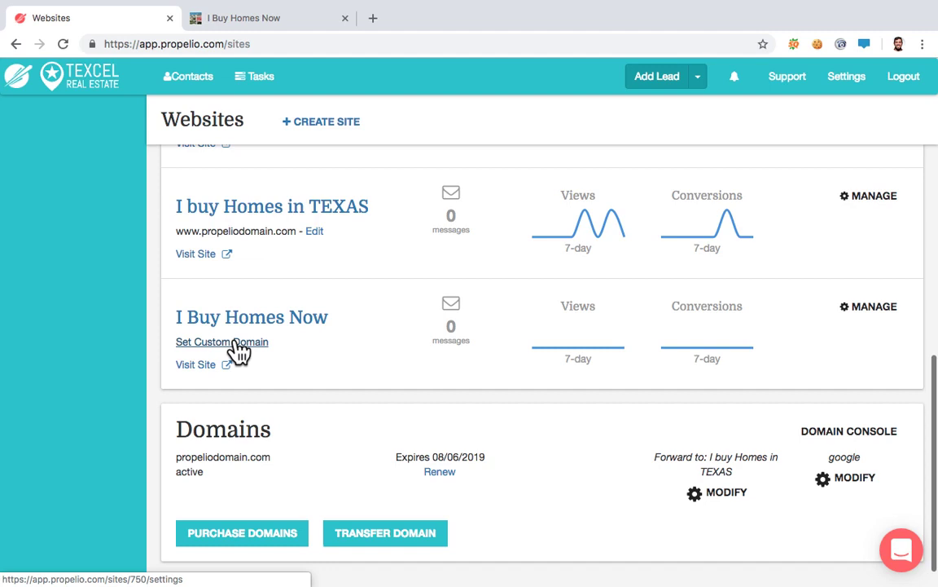
click(236, 342)
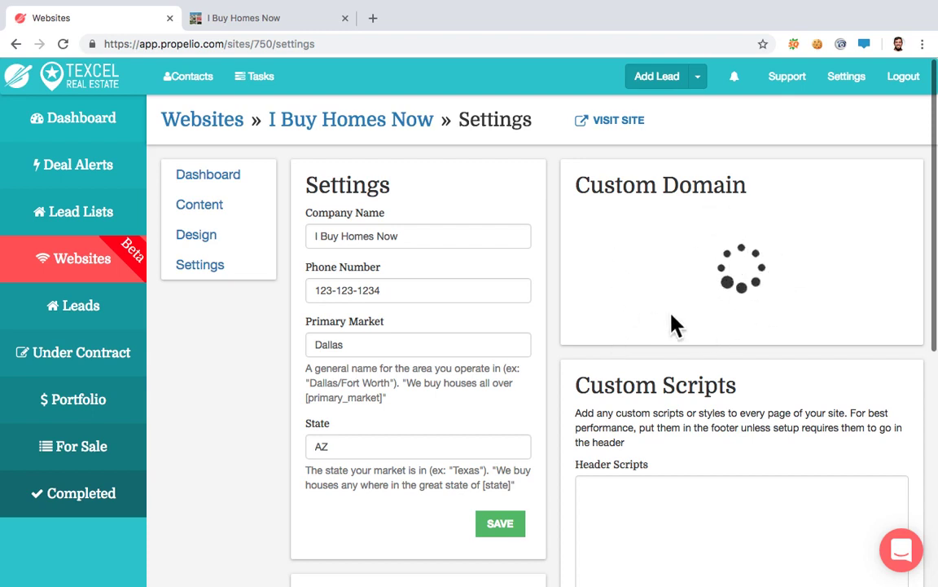
scroll(452, 417, down, 5)
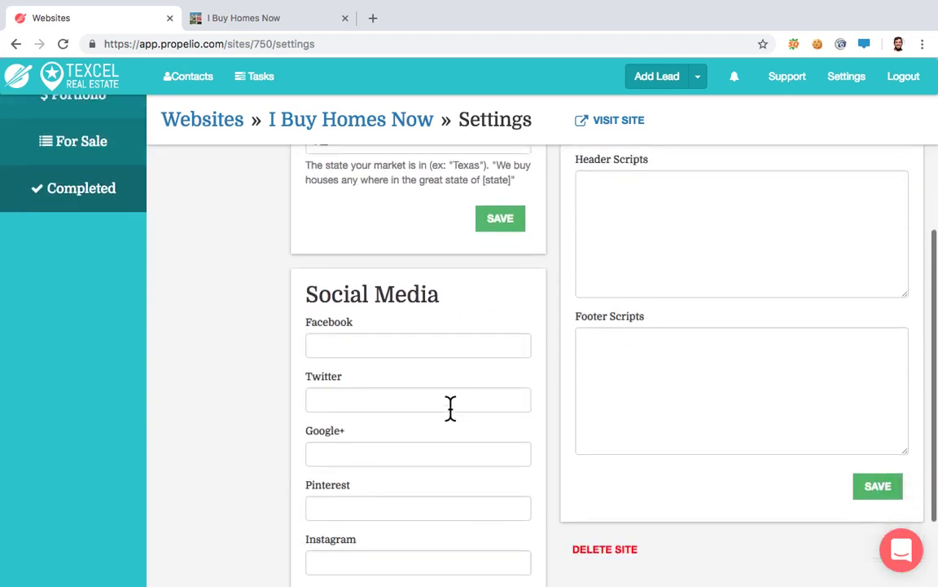
scroll(450, 411, down, 1)
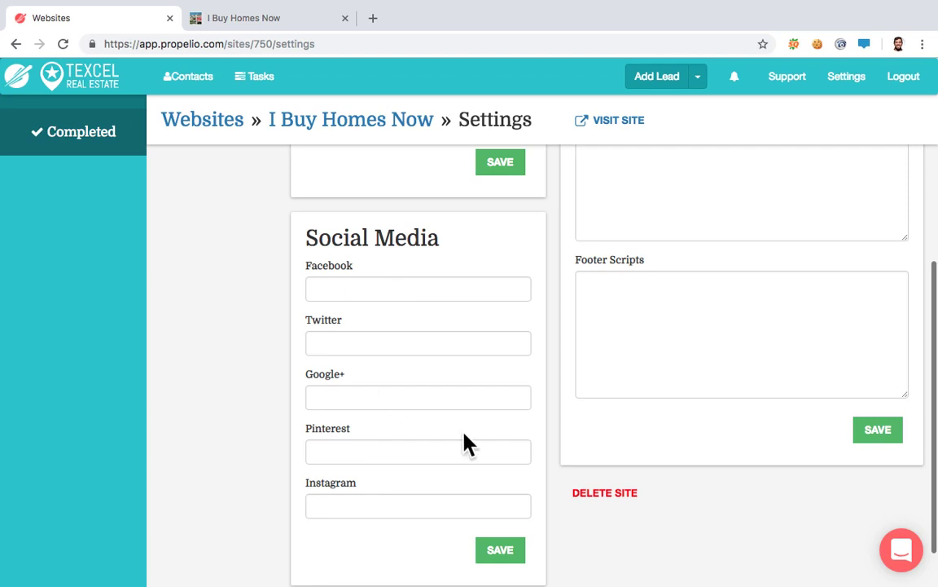
scroll(480, 366, up, 2)
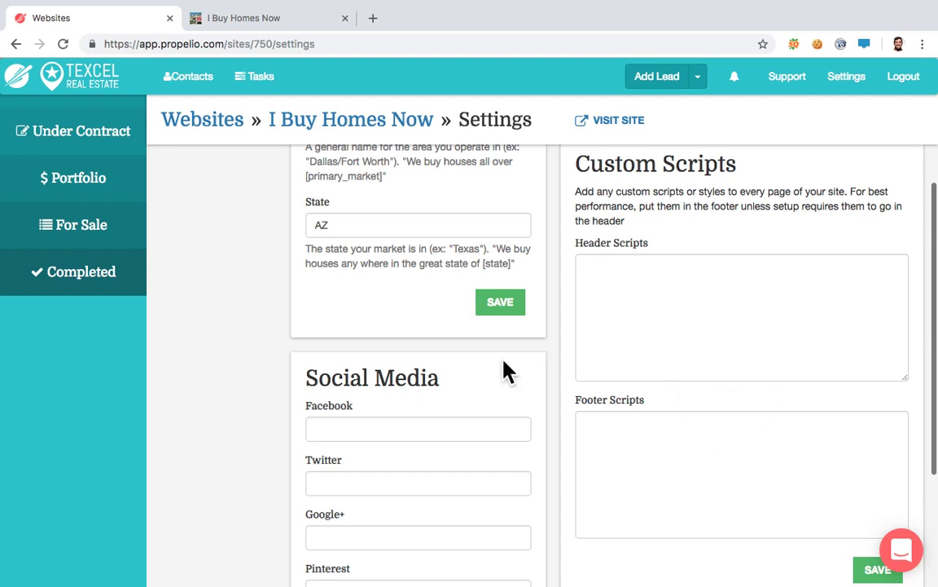
scroll(505, 371, up, 4)
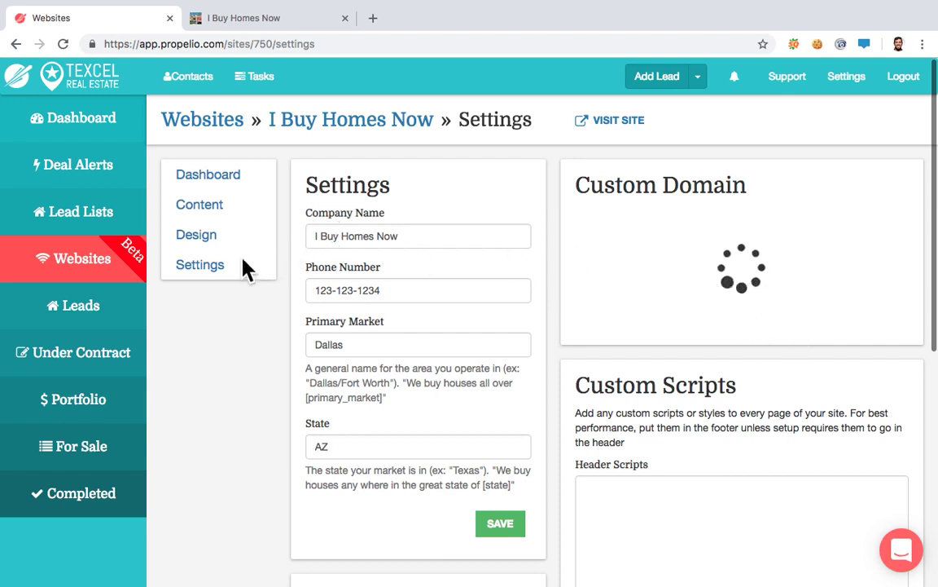
click(216, 120)
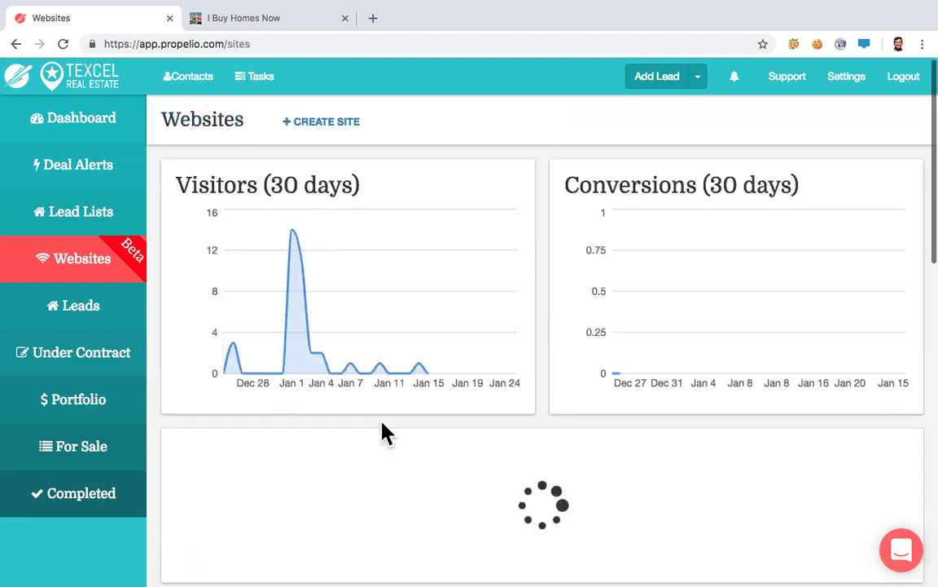
- Open the I buy Homes in TEXAS site and preview its live version
scroll(383, 426, down, 10)
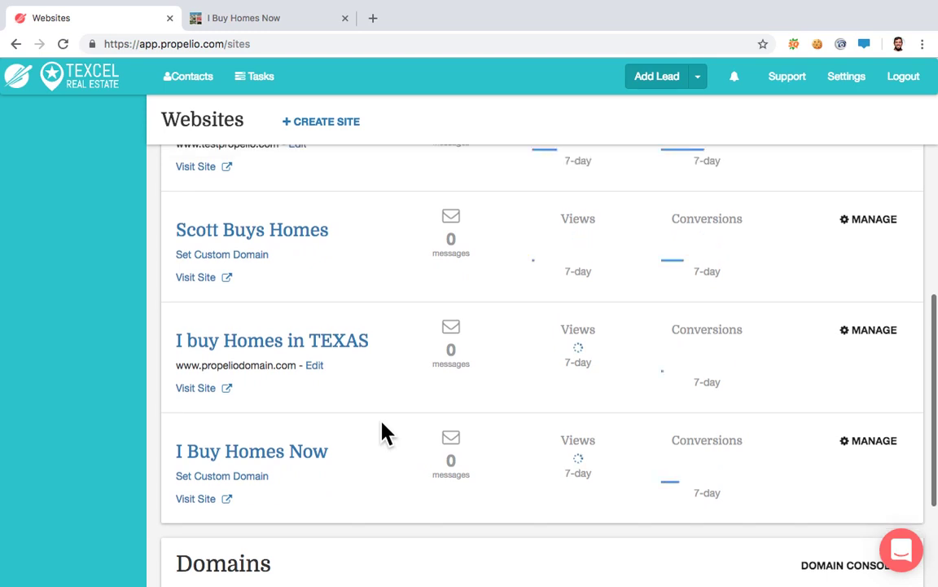
click(324, 349)
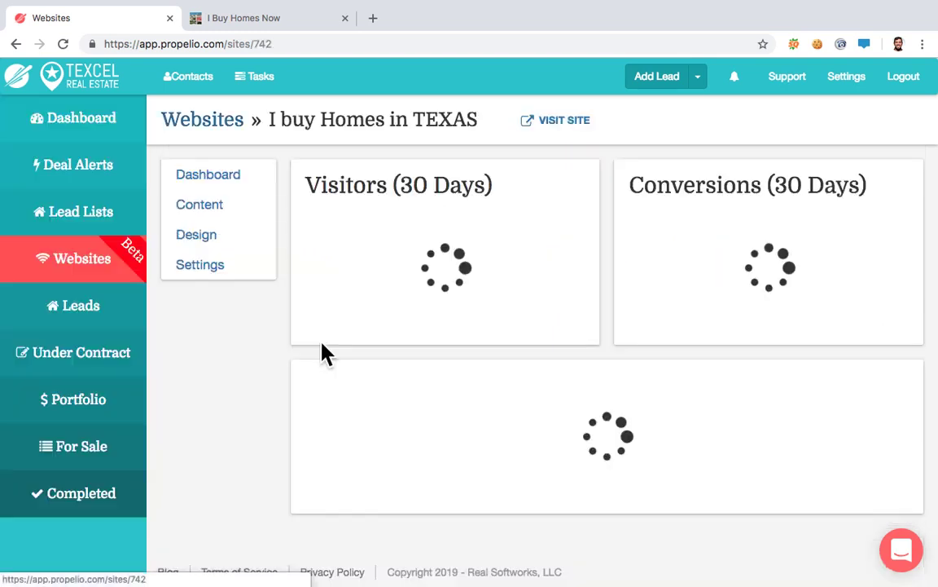
click(211, 209)
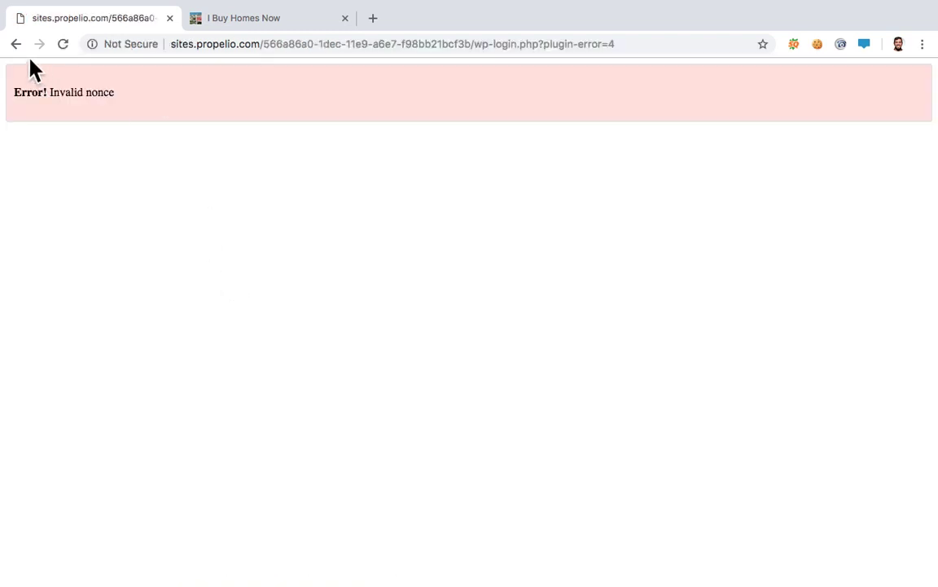
click(16, 44)
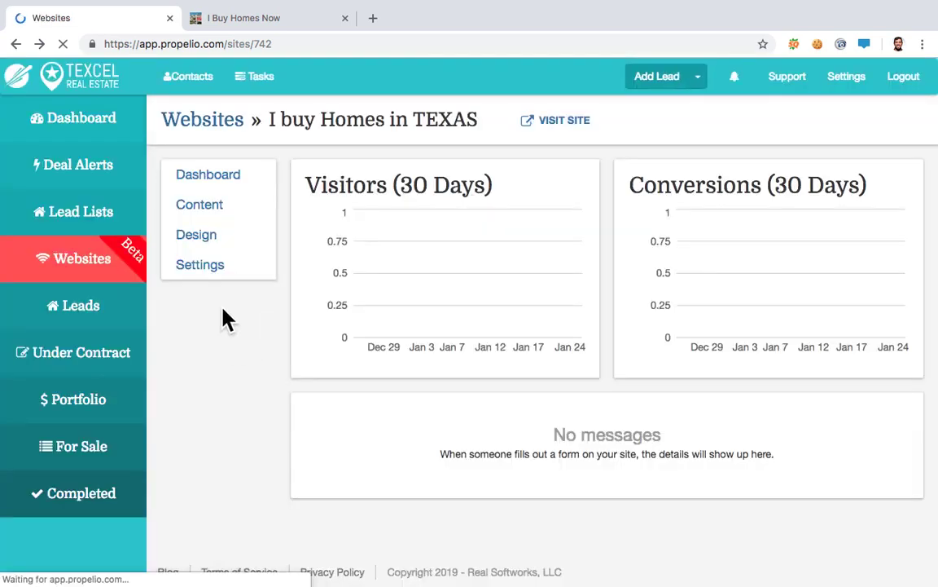
- Look over the site's content pages and design customizer, then open its settings
click(207, 209)
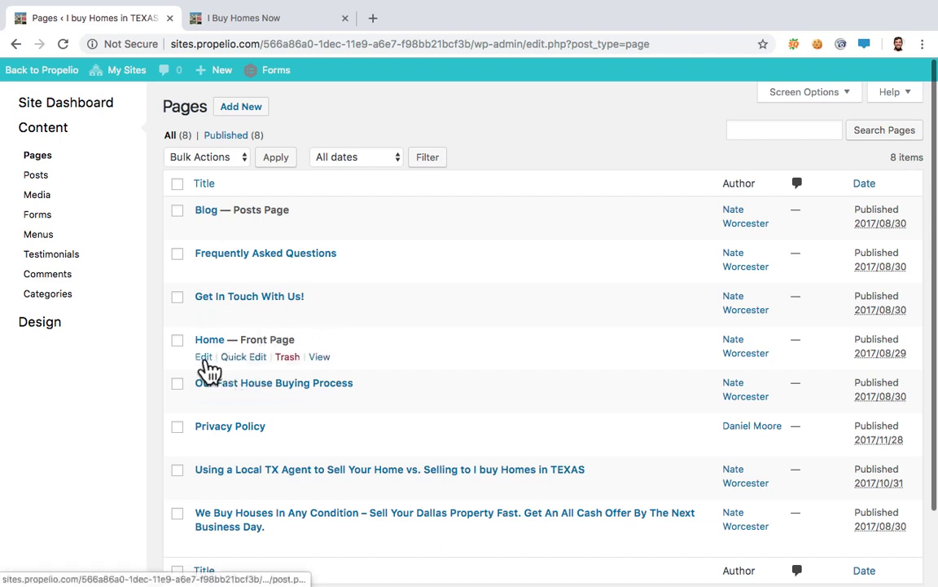
click(47, 335)
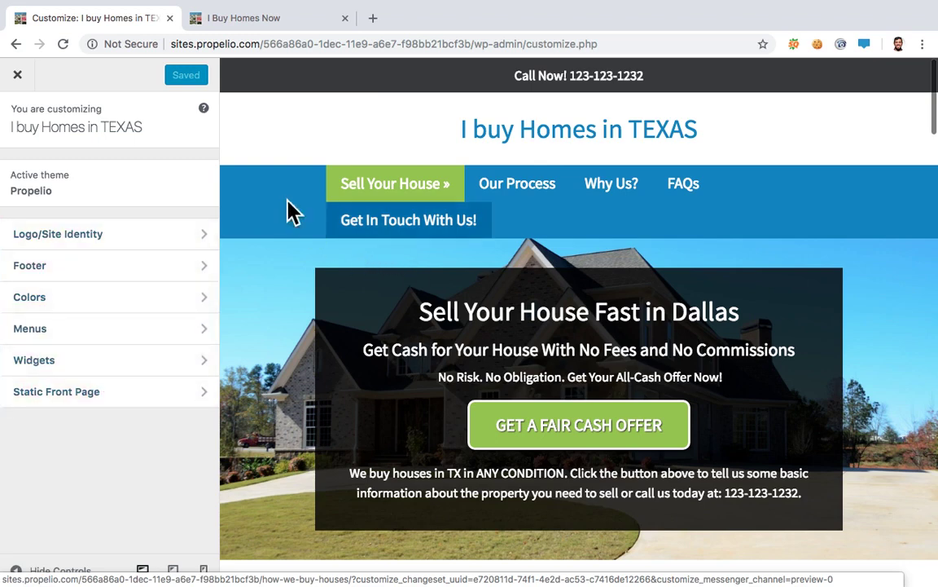
click(19, 76)
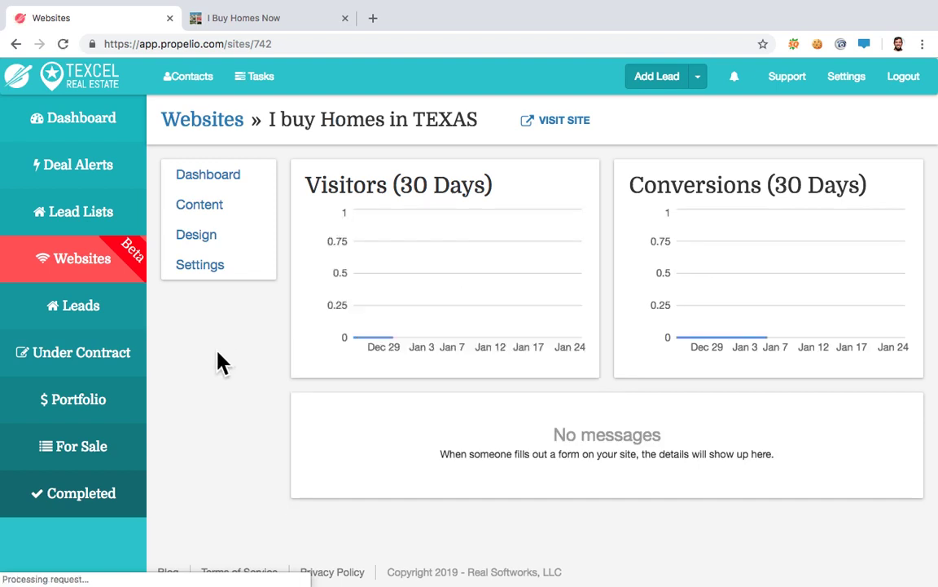
click(200, 266)
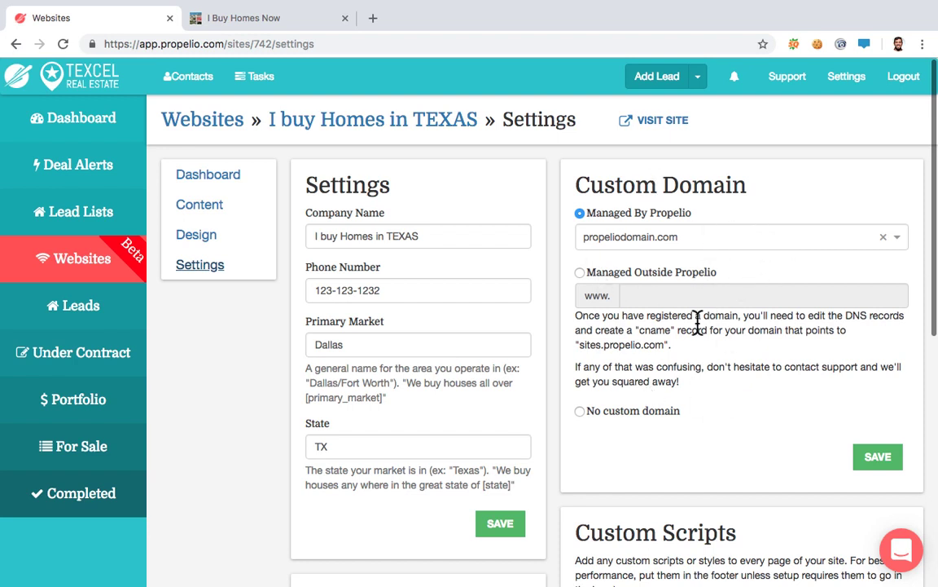
- Select Managed Outside Propelio for the TEXAS site's custom domain, then navigate back to the main Dashboard
click(581, 276)
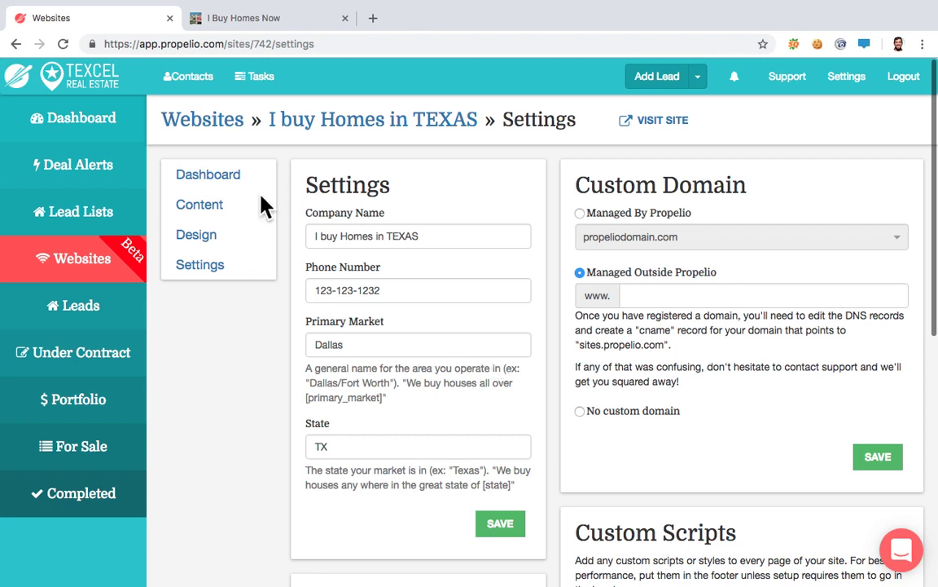
click(195, 176)
click(196, 122)
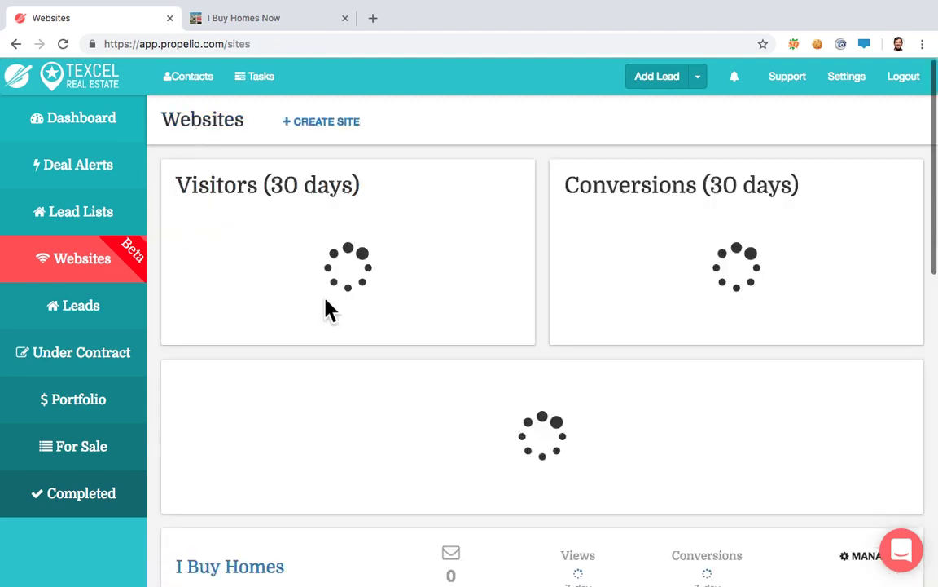
scroll(189, 444, down, 1)
scroll(186, 444, down, 10)
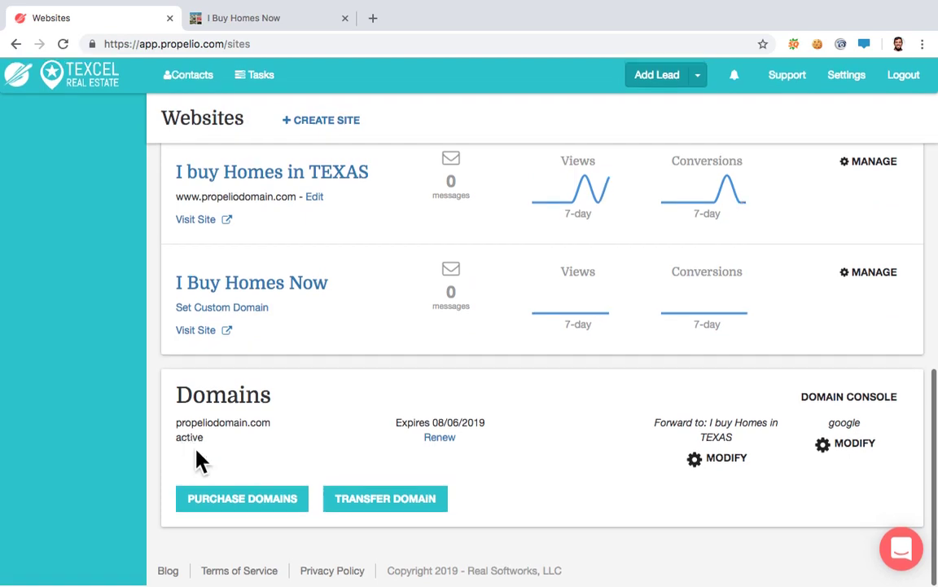
scroll(155, 349, up, 10)
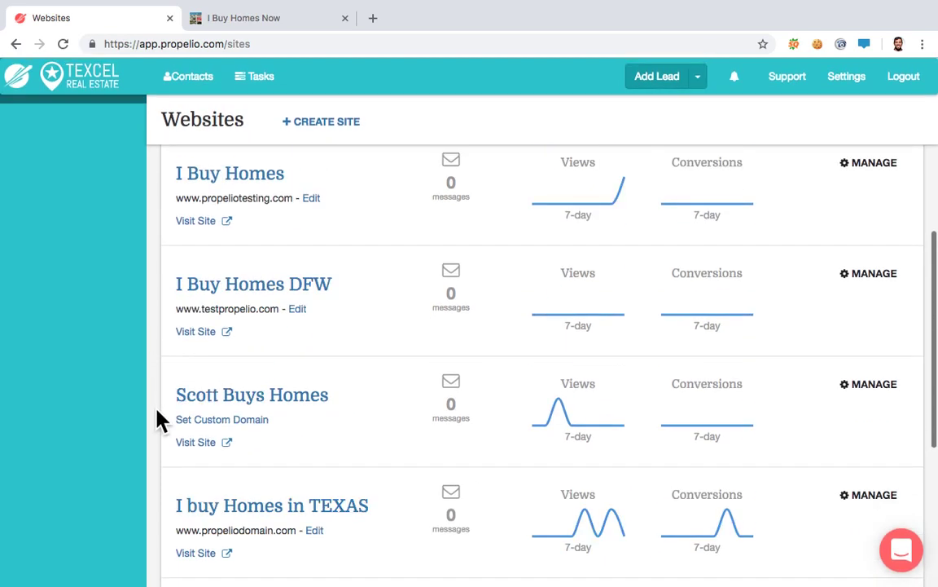
scroll(162, 303, up, 2)
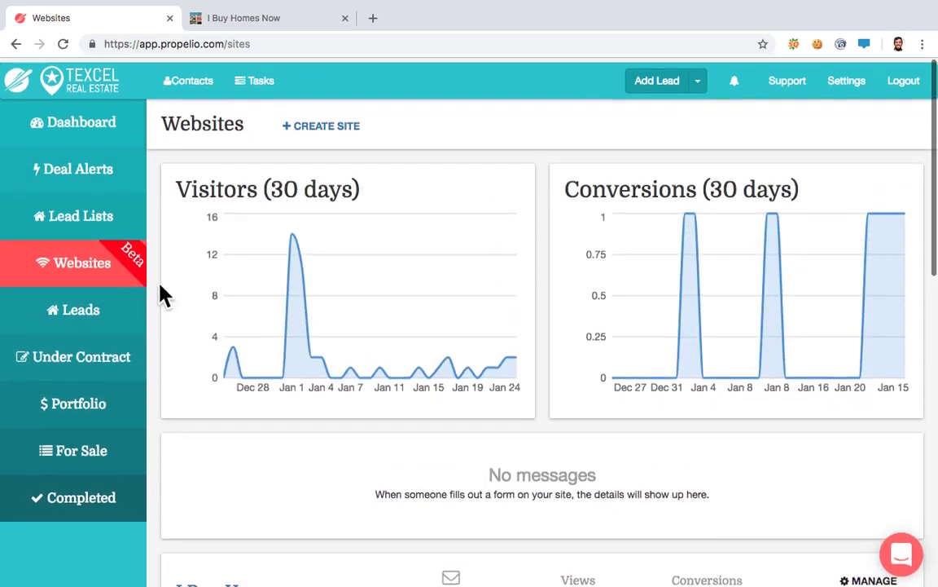
click(94, 130)
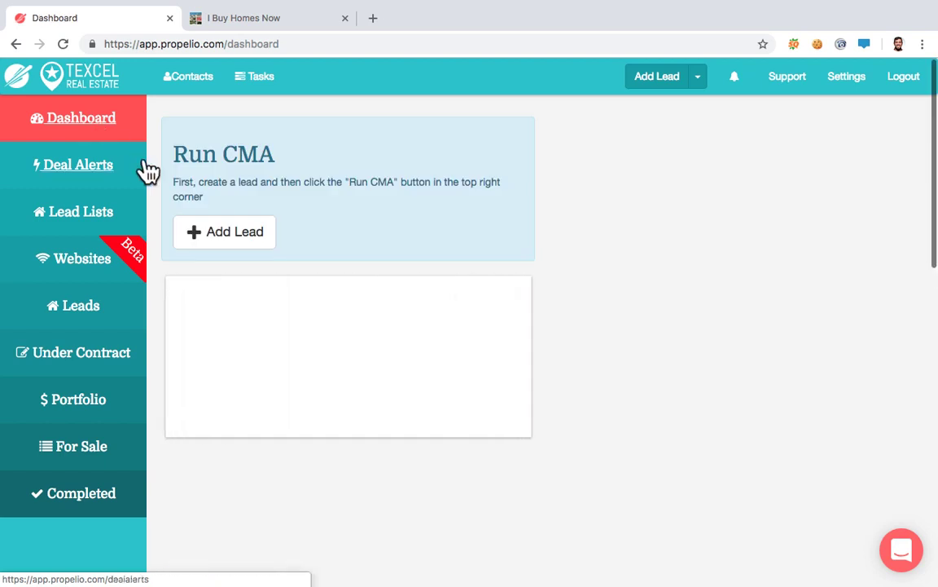